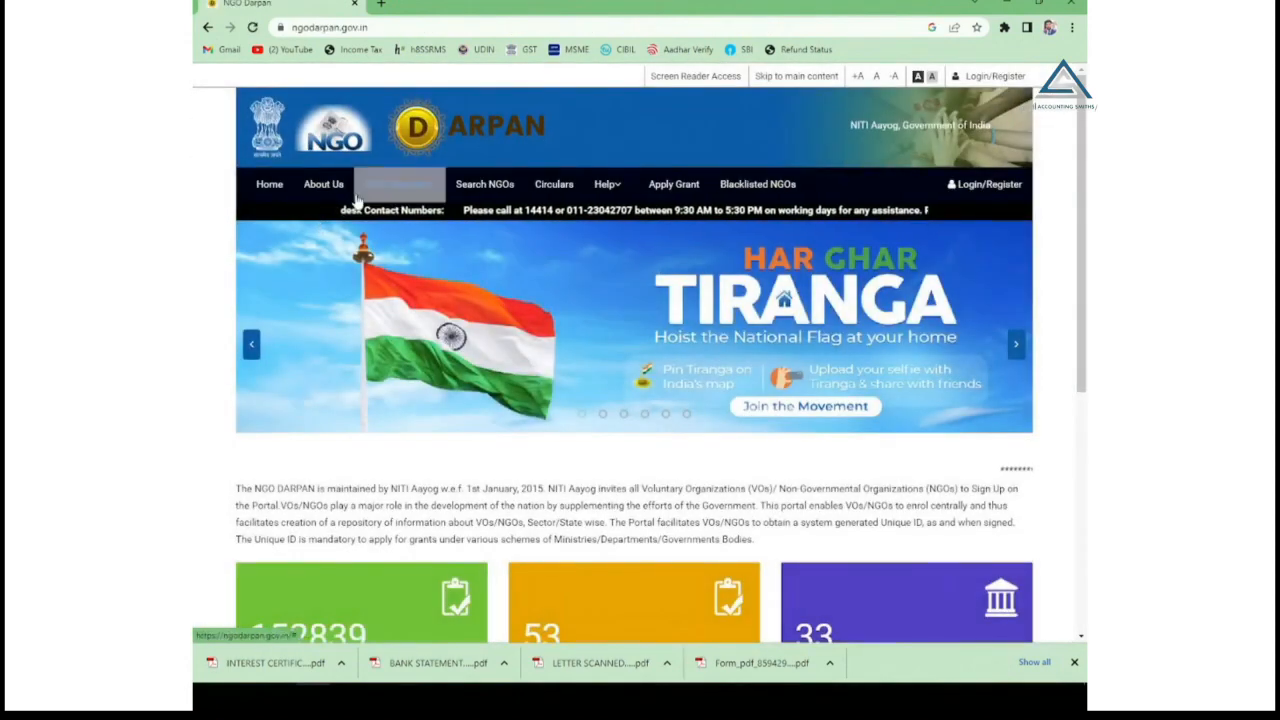
Load the NGO Darpan home page at ngodarpan.gov.in and wait for its statistics to appear.
mouse_move(360, 190)
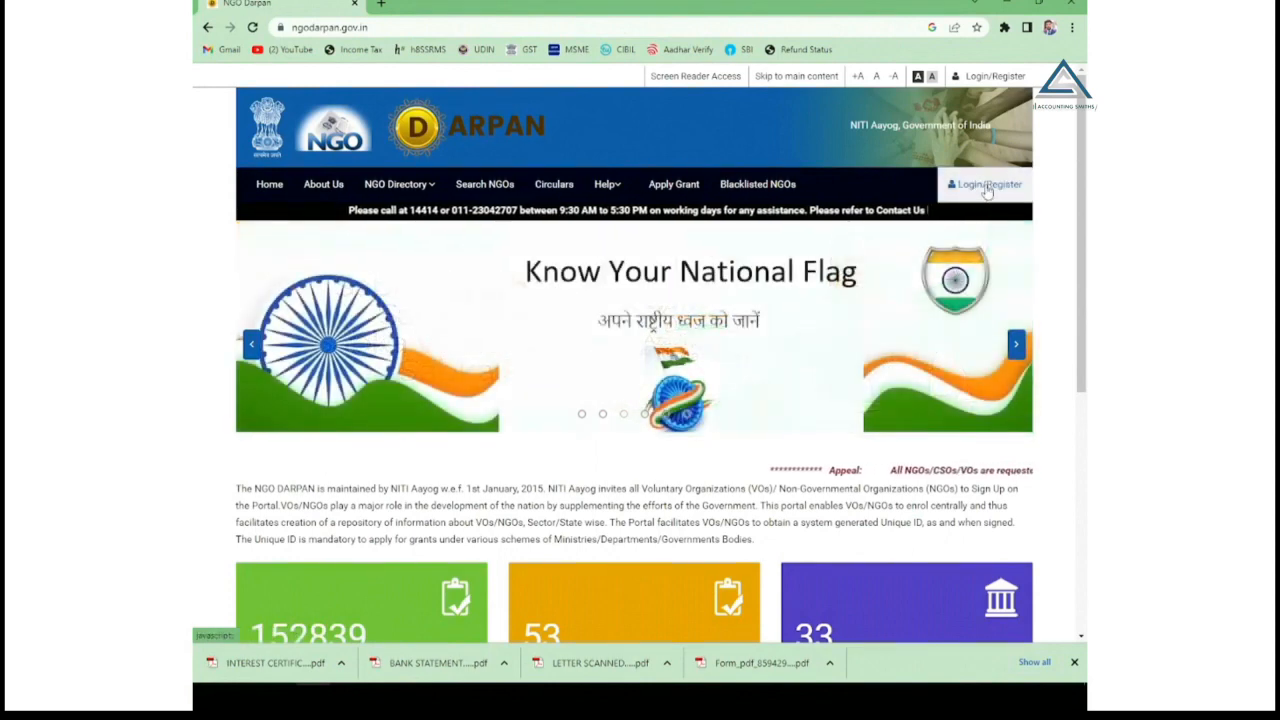
Open the Sign Up form and paste in the NGO's name.
click(986, 187)
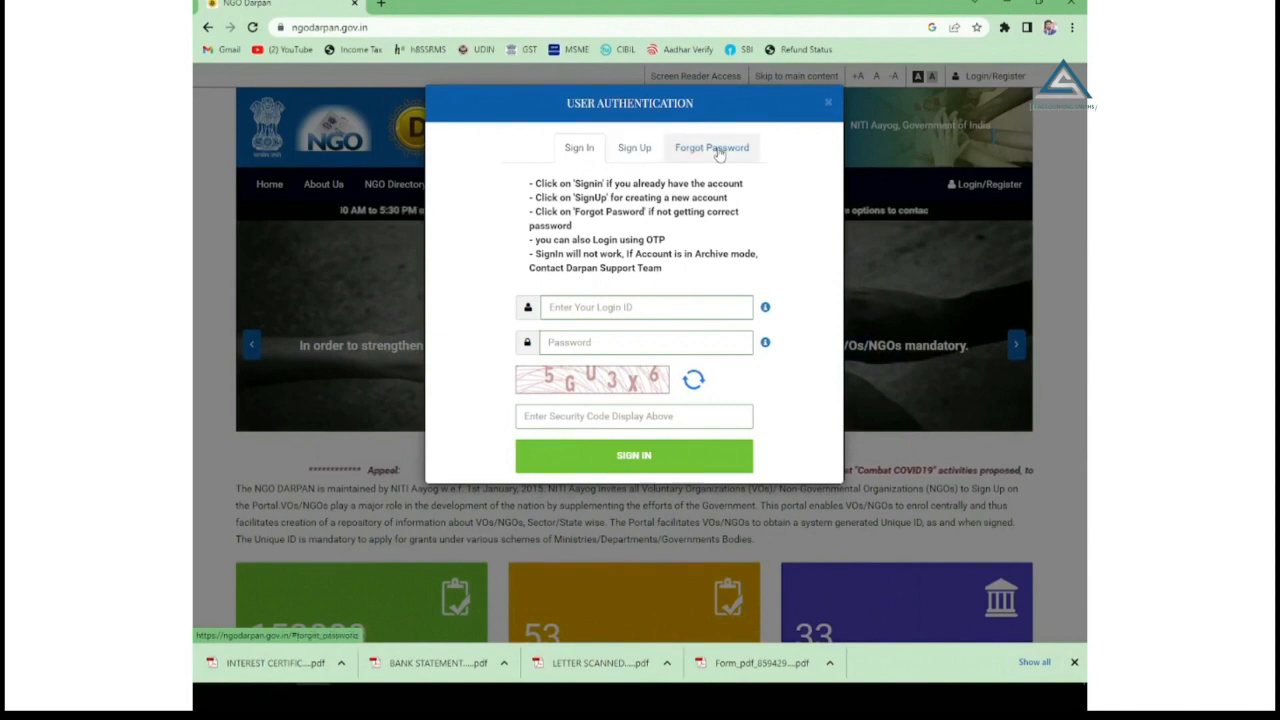
click(634, 148)
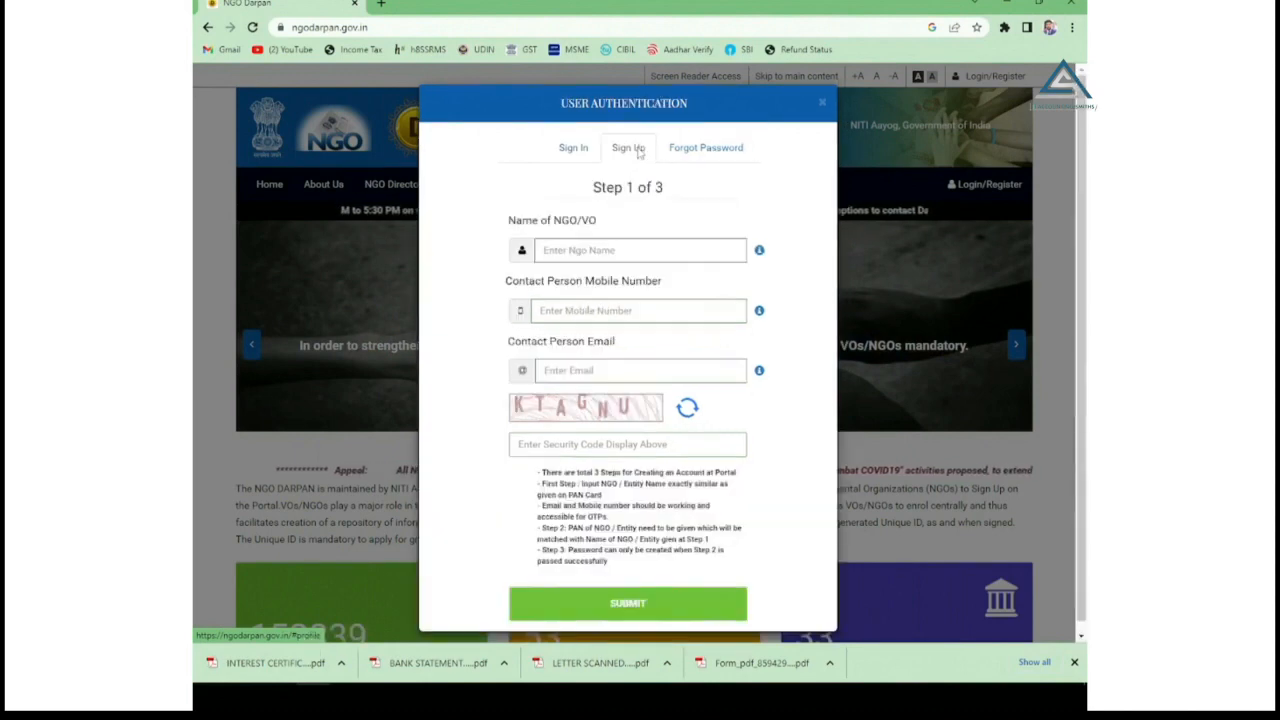
click(588, 251)
key(ctrl+v)
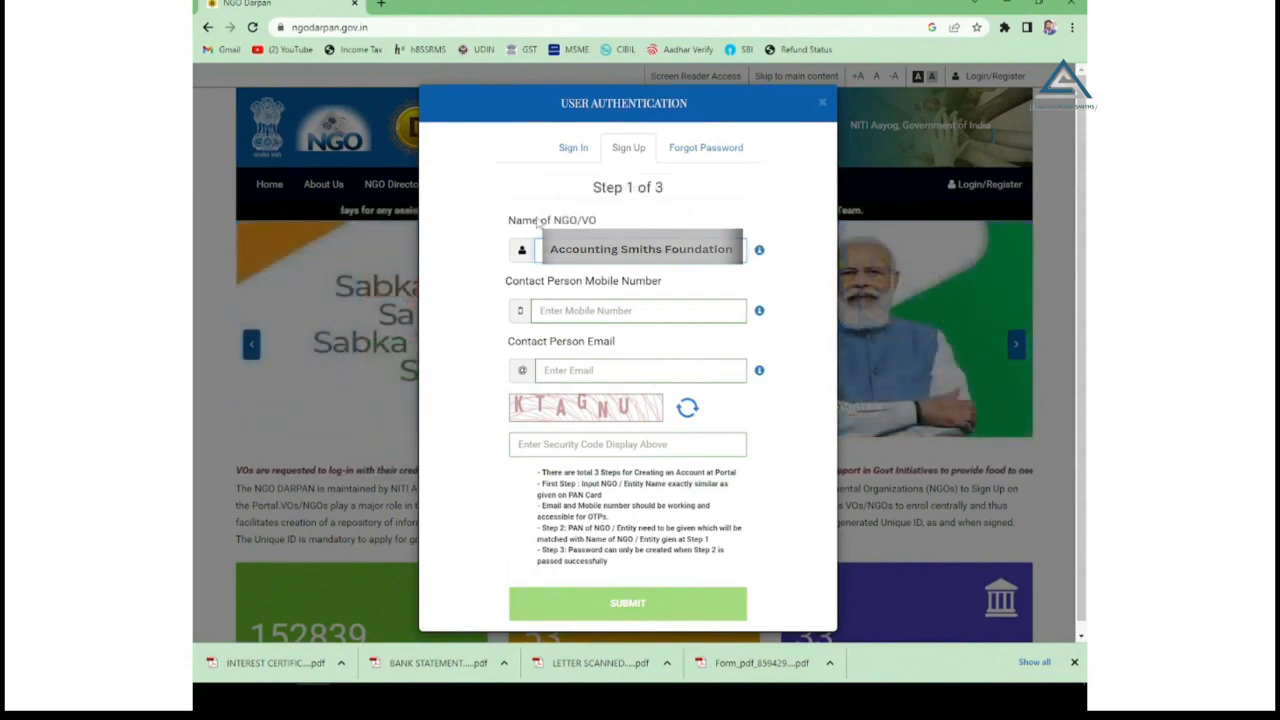
Enter the contact mobile number, e-mail and the security code shown.
click(590, 312)
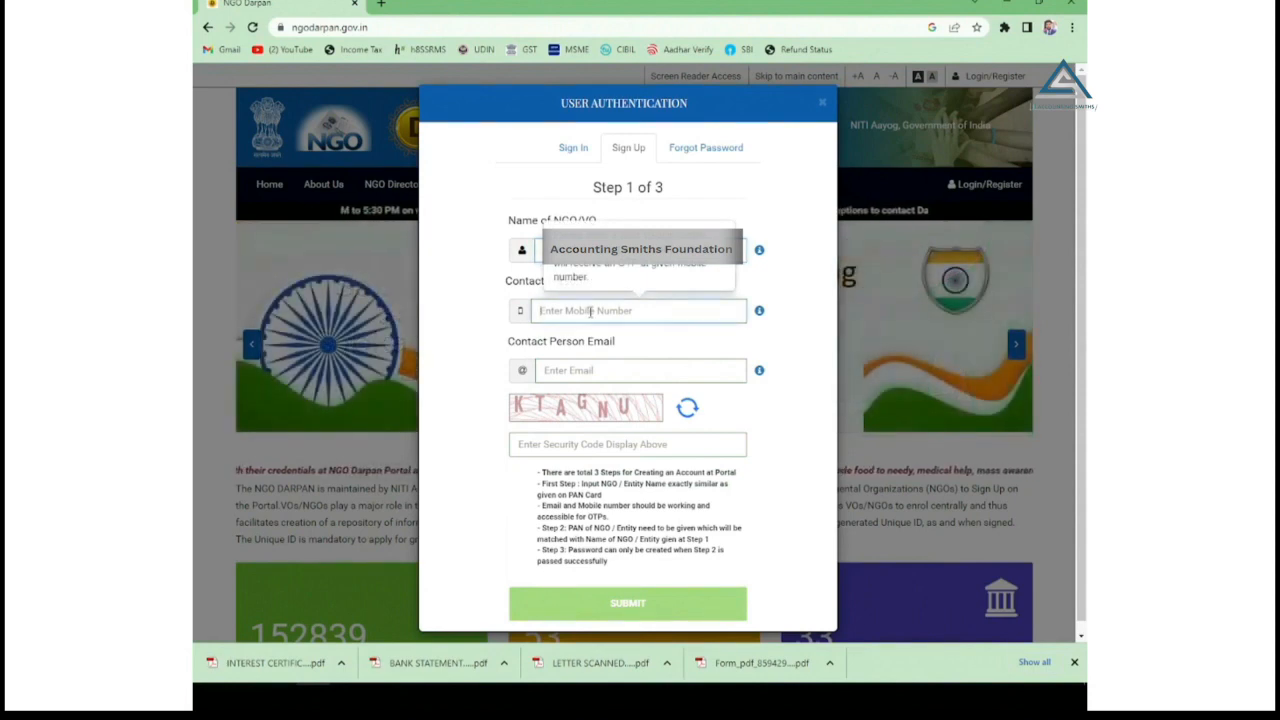
click(579, 375)
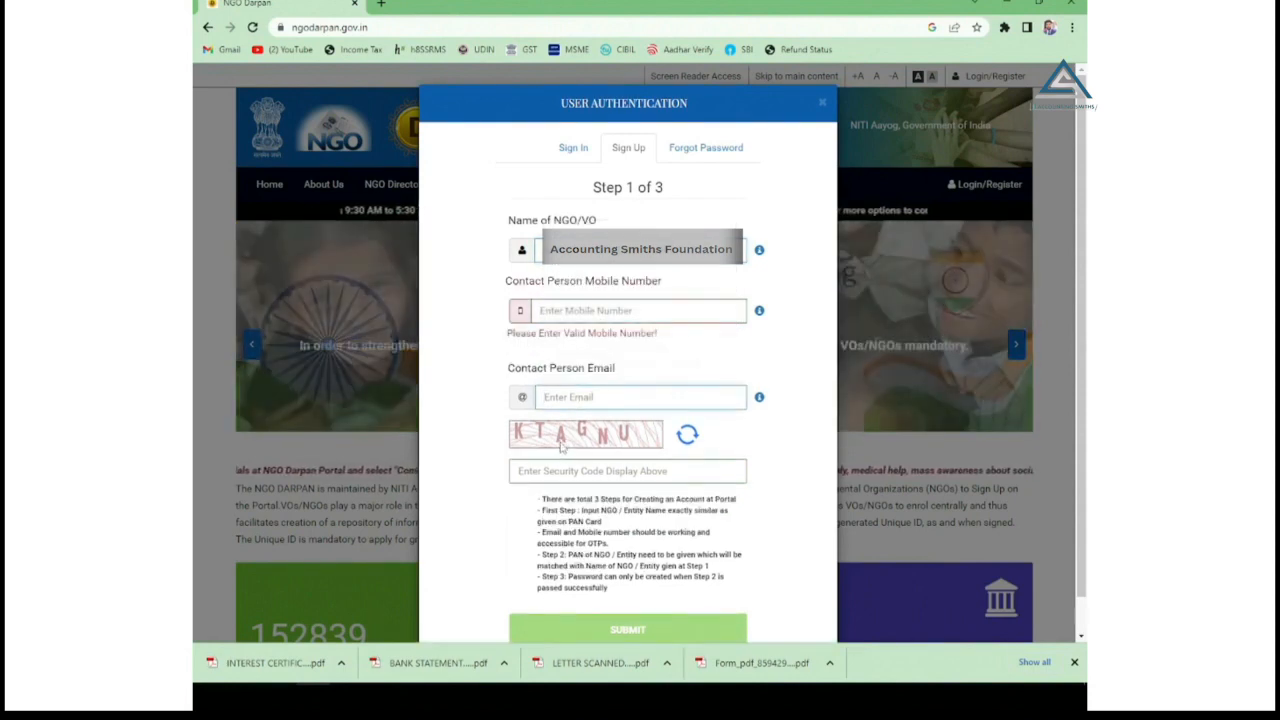
click(547, 465)
text(K)
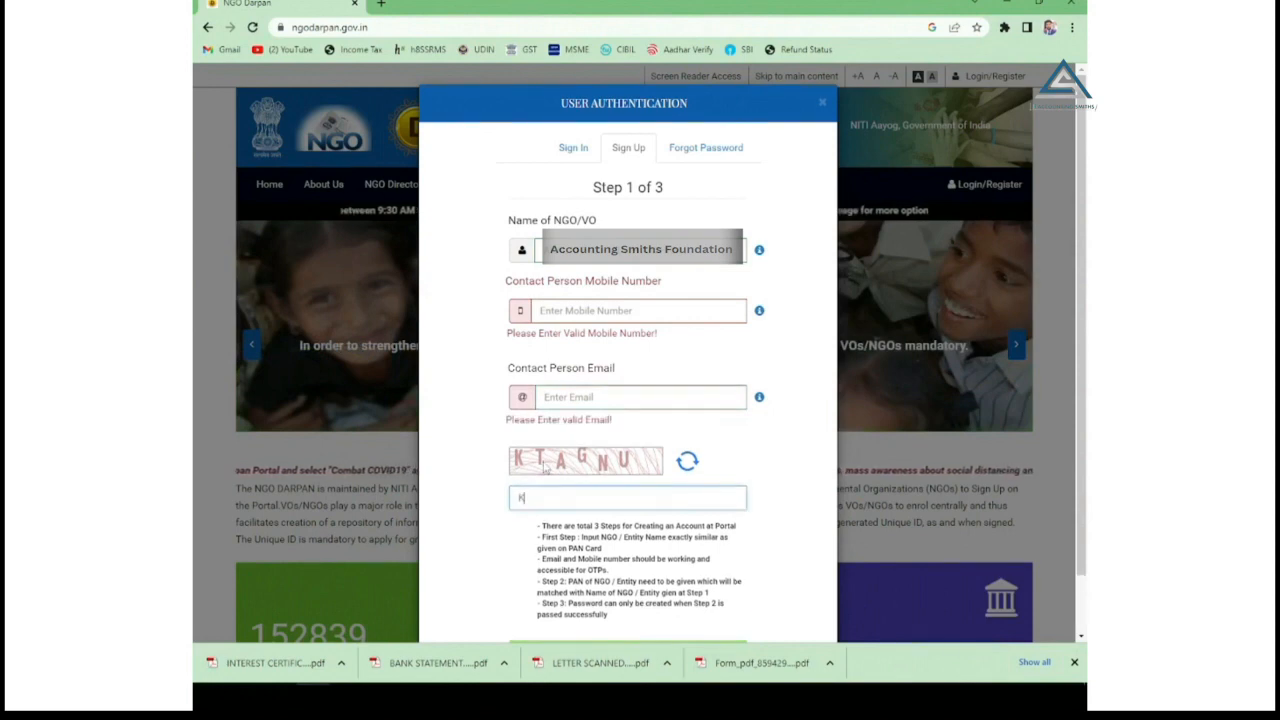
text(TAGNU)
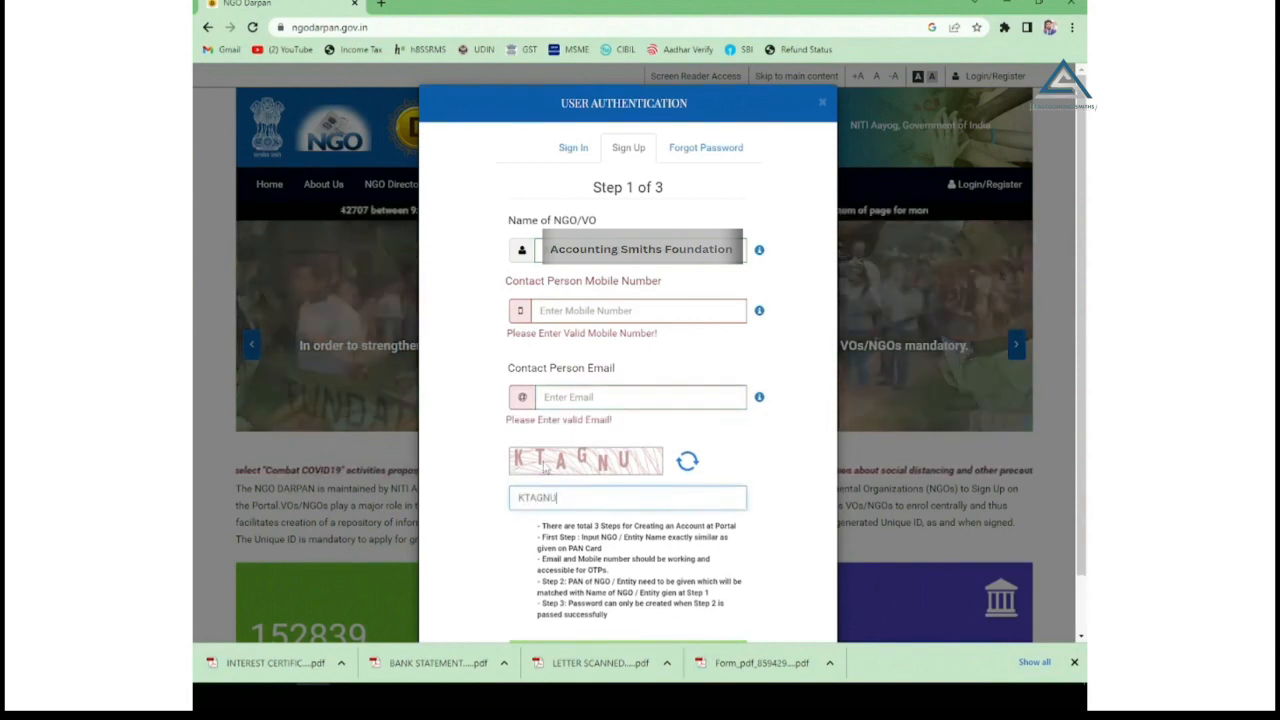
scroll(545, 474, down, 2)
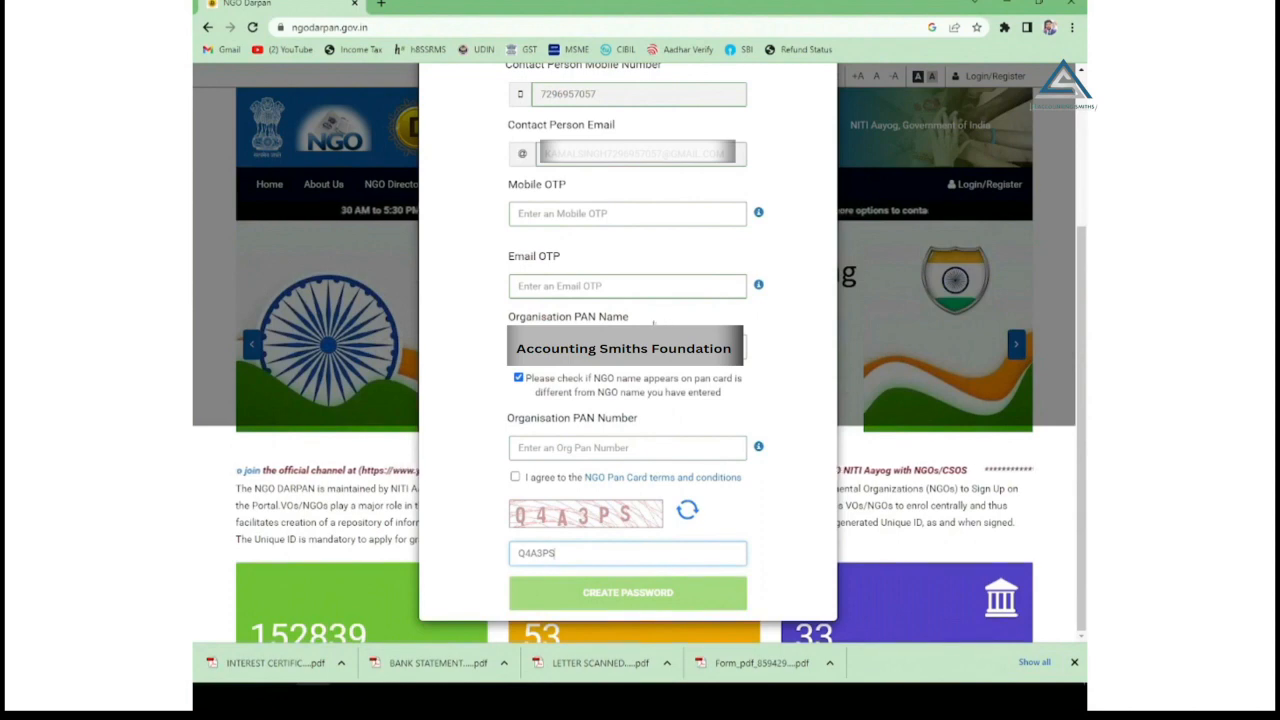
Enter both OTPs and the organisation PAN, accept the PAN card terms, and continue to password creation.
click(549, 216)
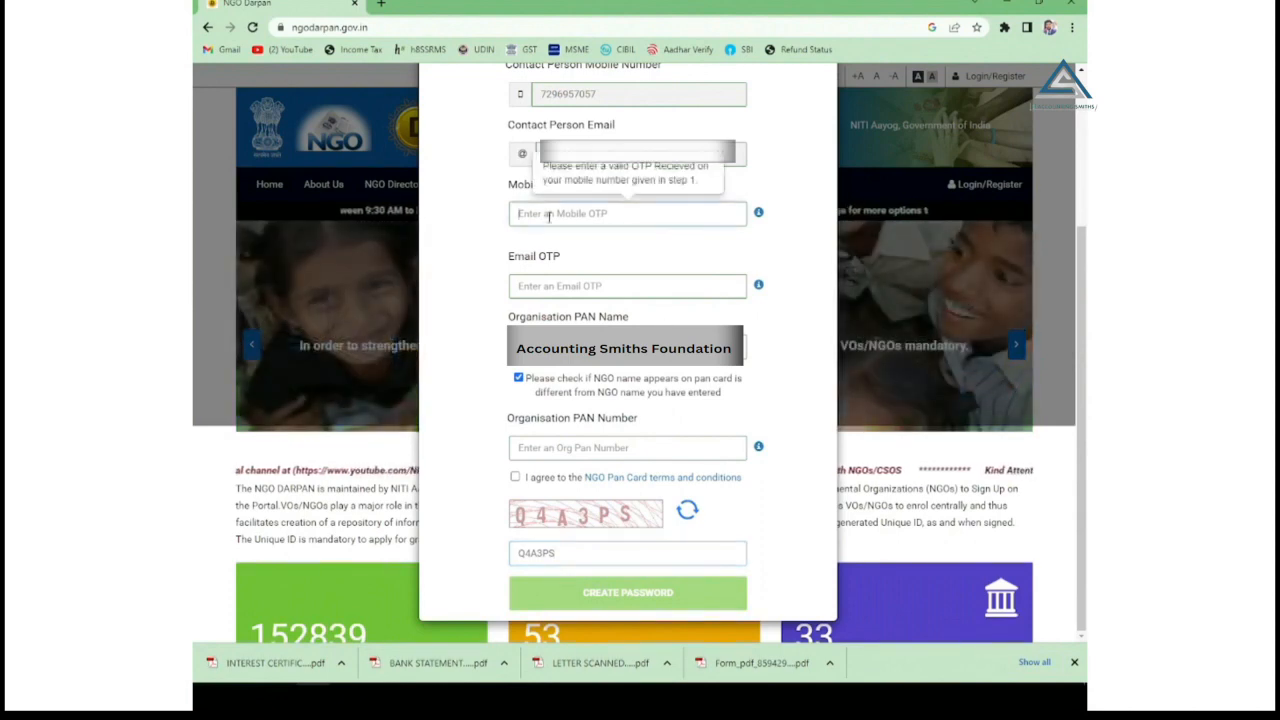
click(543, 286)
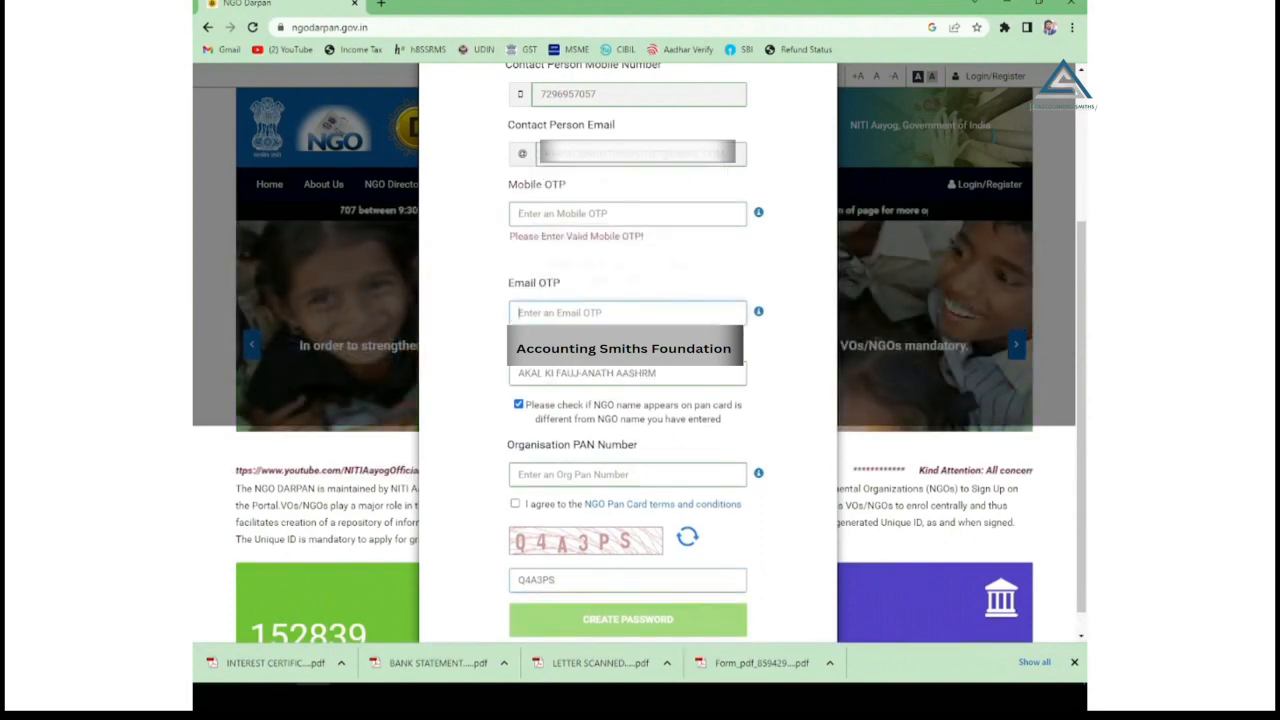
click(566, 476)
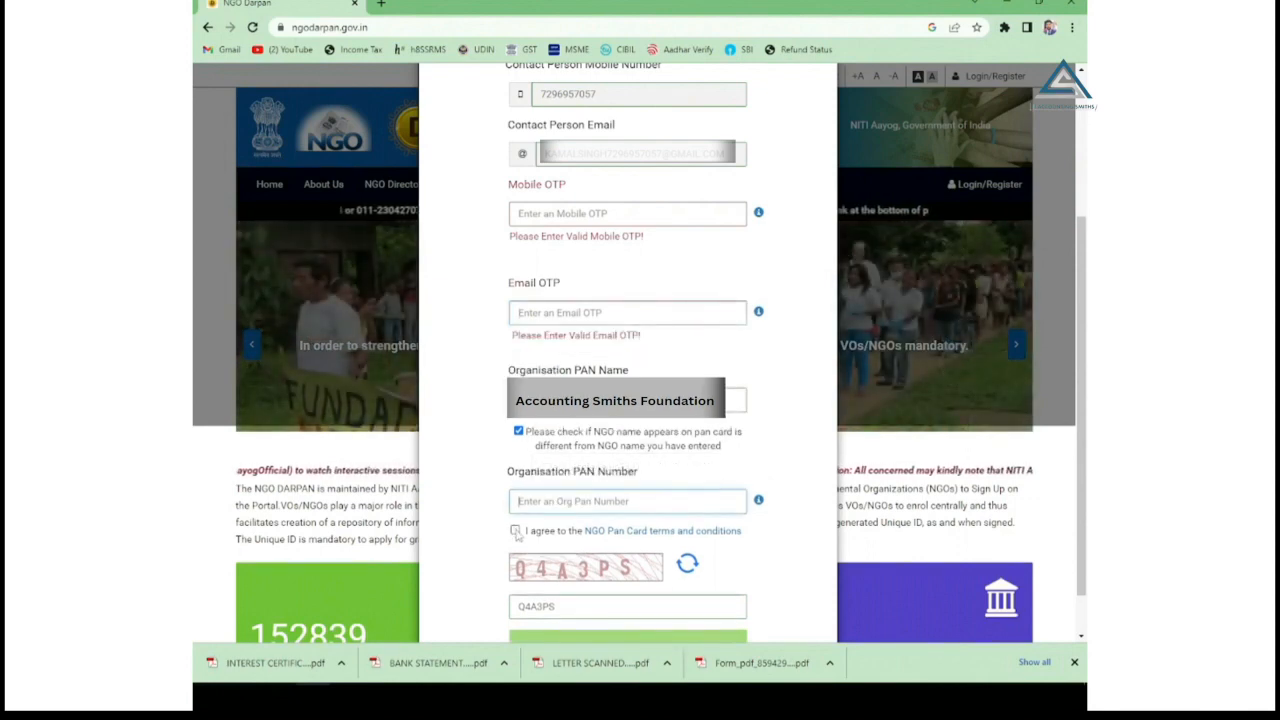
click(515, 531)
scroll(567, 583, down, 1)
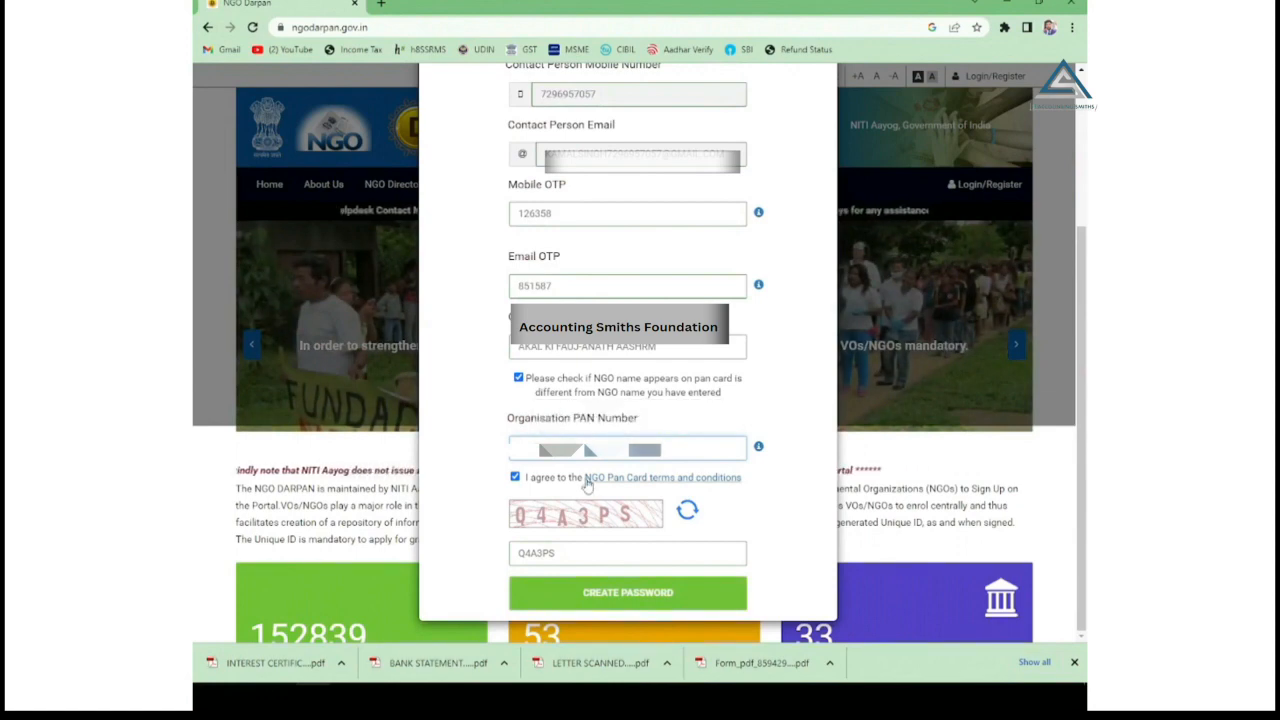
click(617, 597)
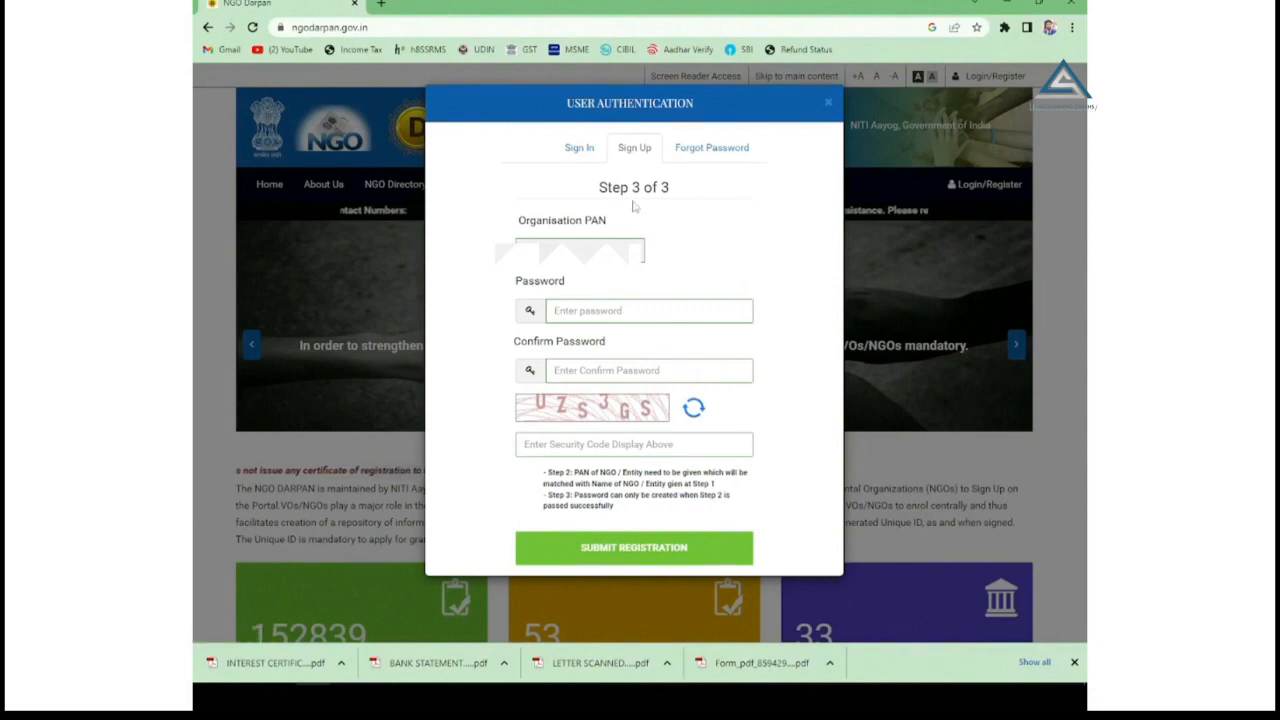
Enter and confirm the account password, fill in the security code, and submit the registration.
click(590, 311)
click(577, 371)
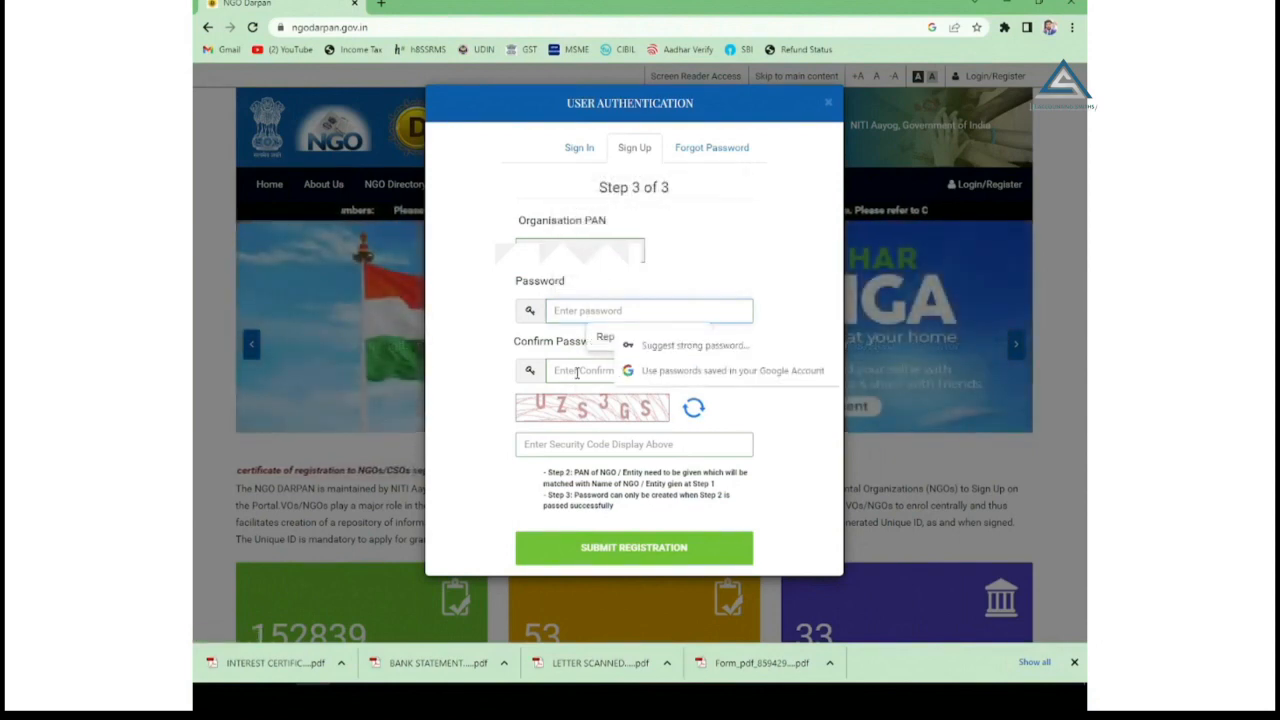
key(Tab)
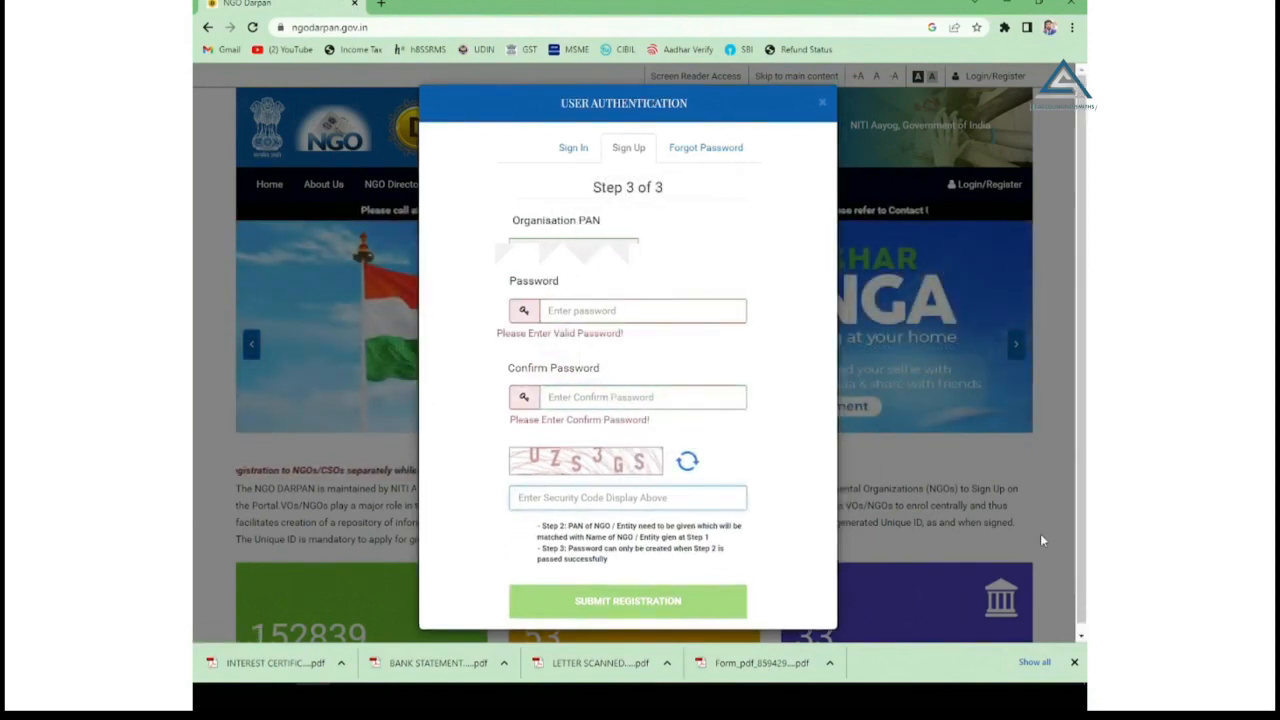
text(U)
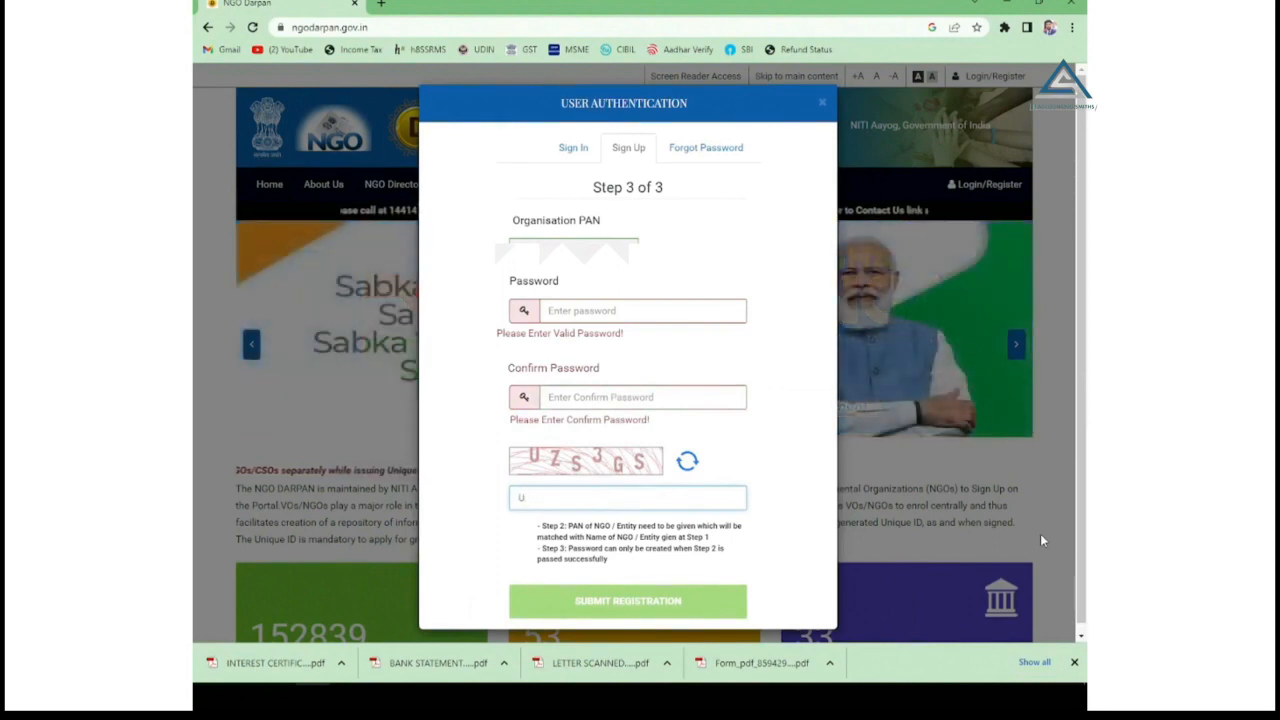
text(ZS)
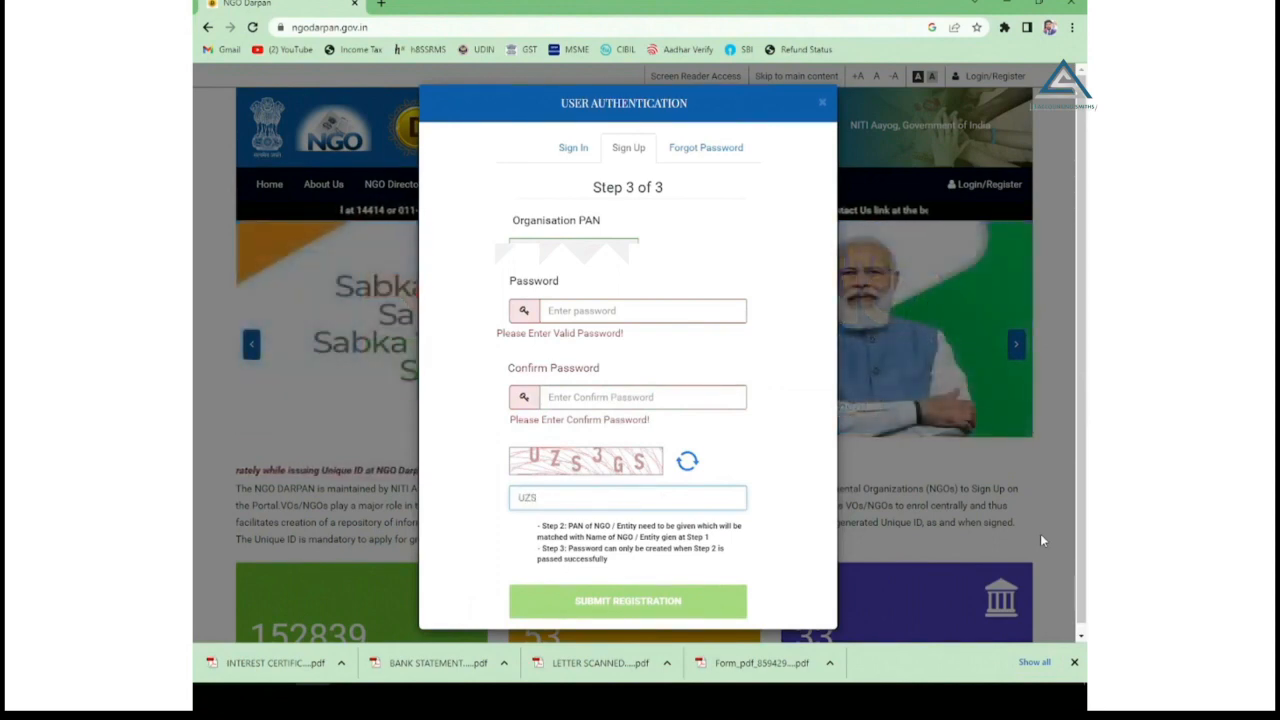
text(3GS)
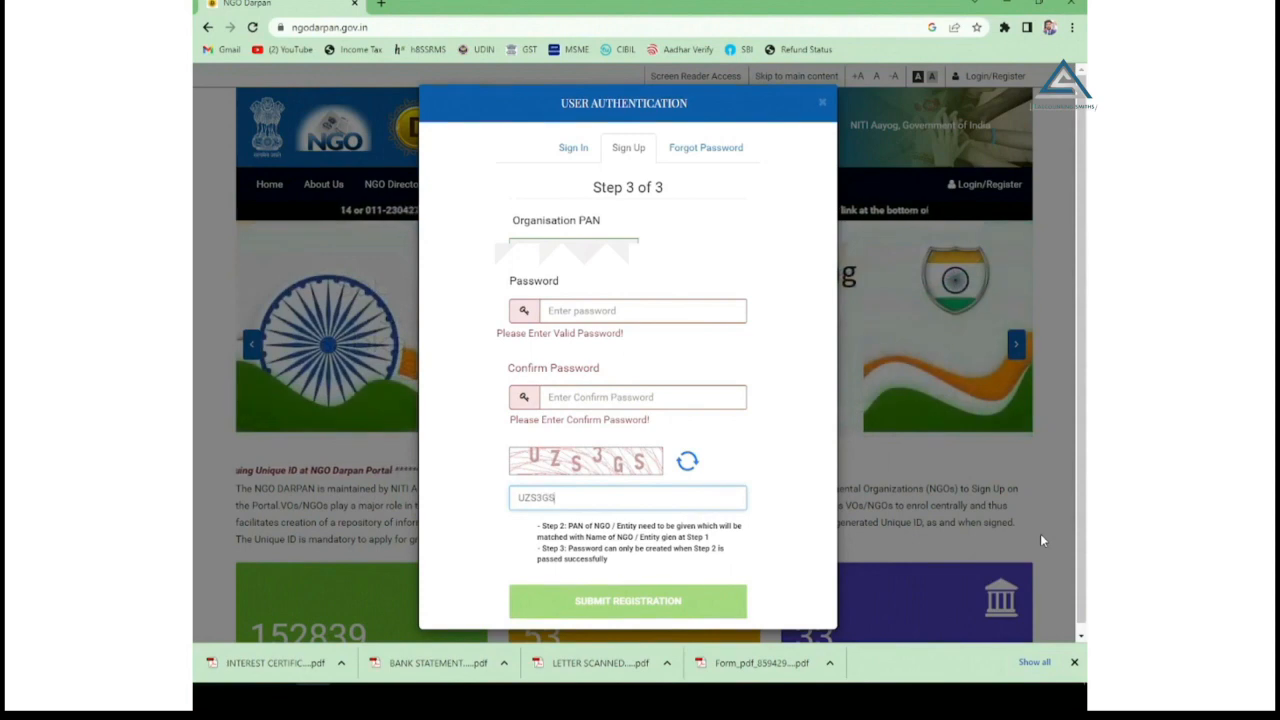
click(607, 310)
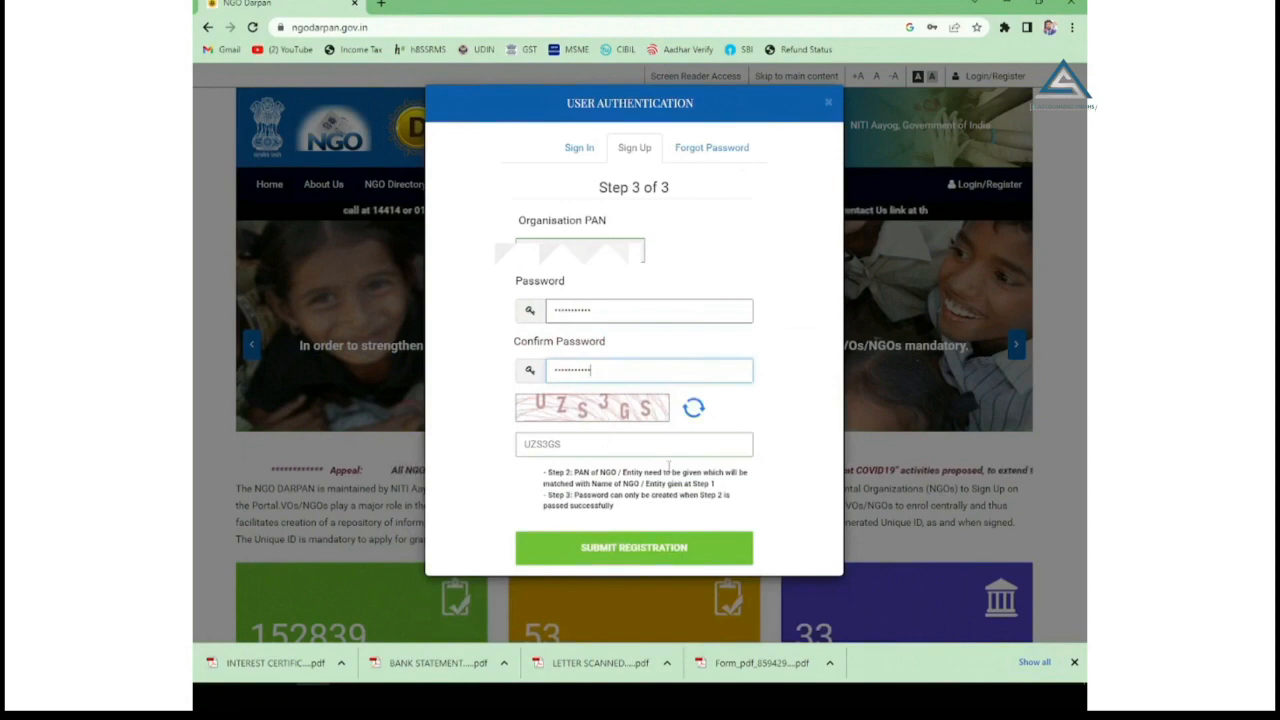
click(634, 553)
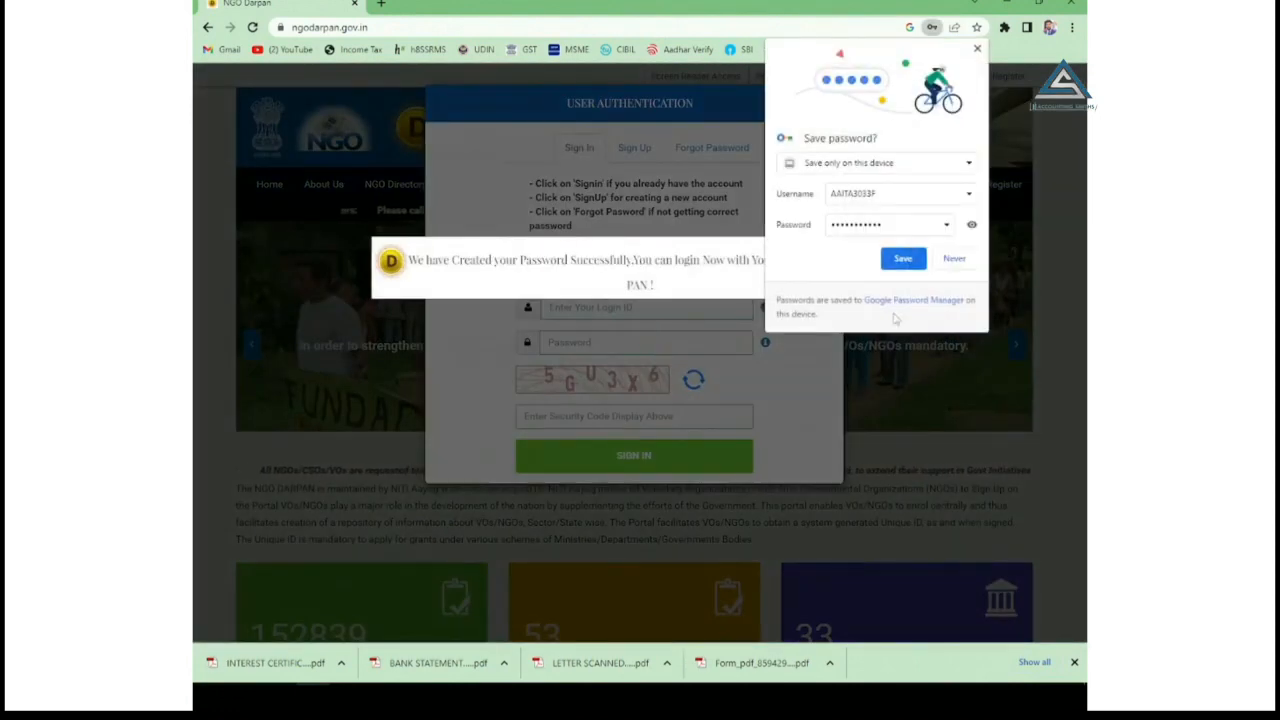
Decline Chrome's password save, then sign in with the new login ID and password.
click(953, 259)
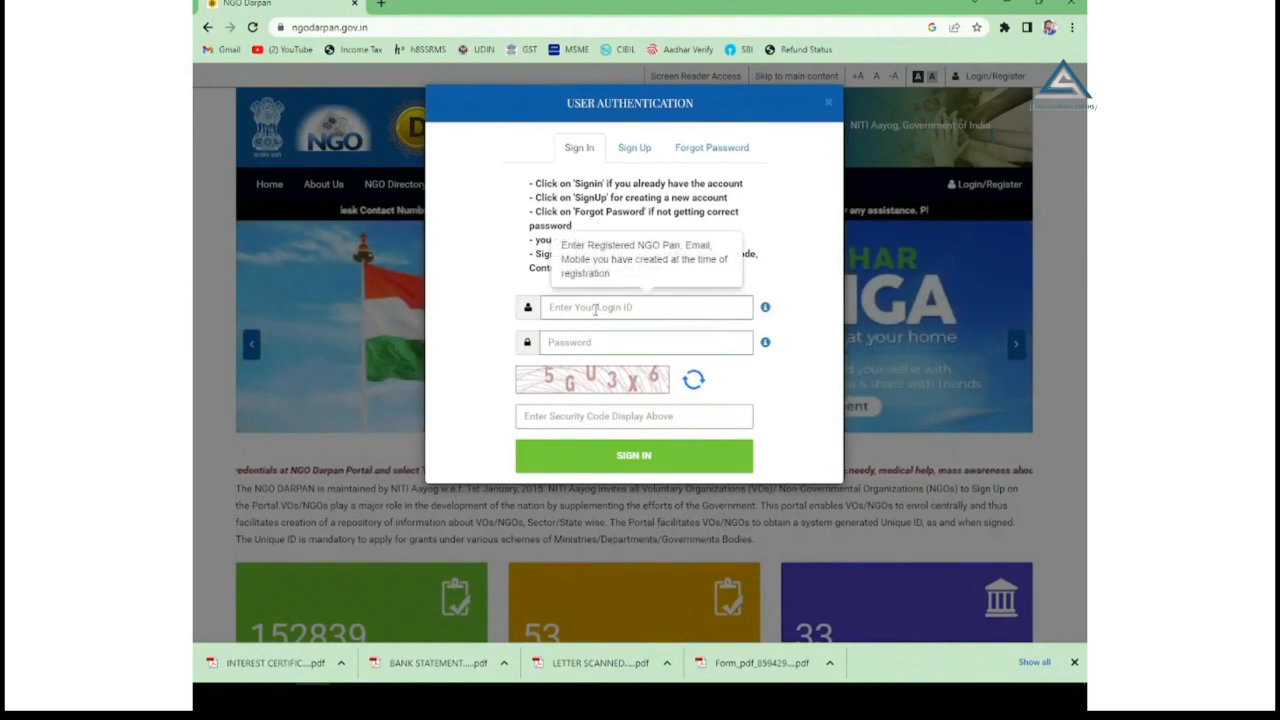
click(595, 310)
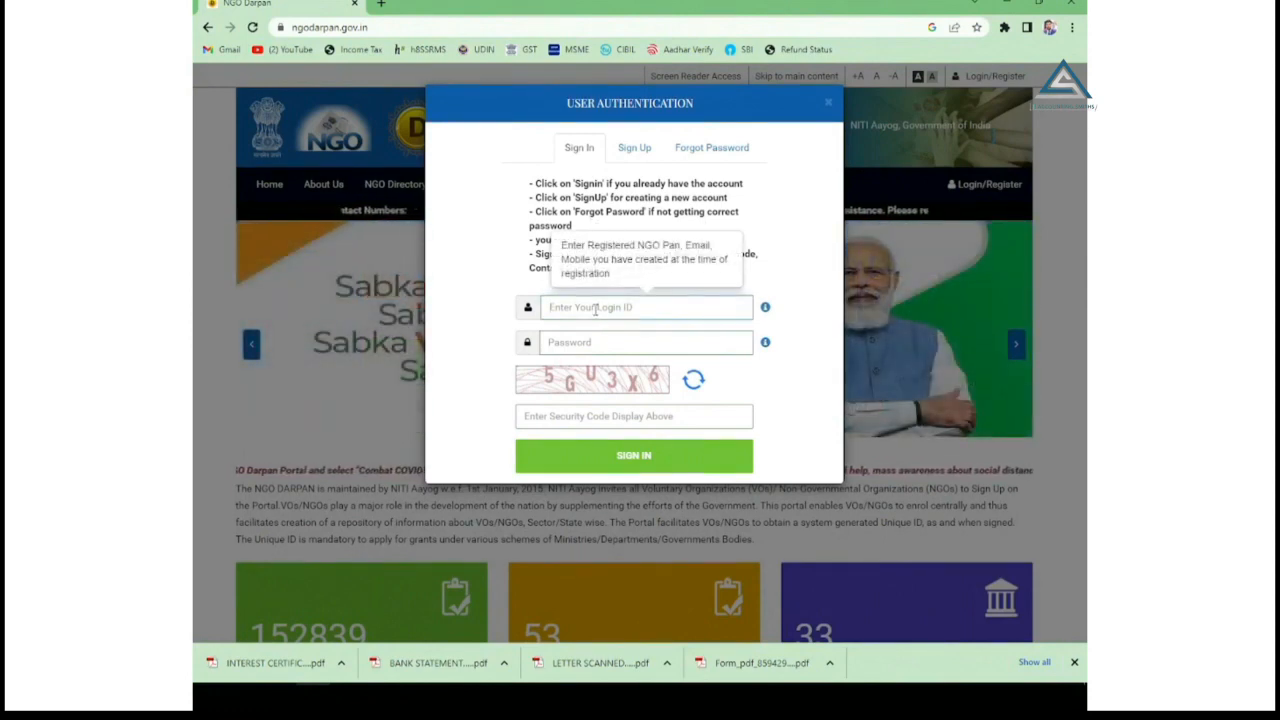
click(588, 343)
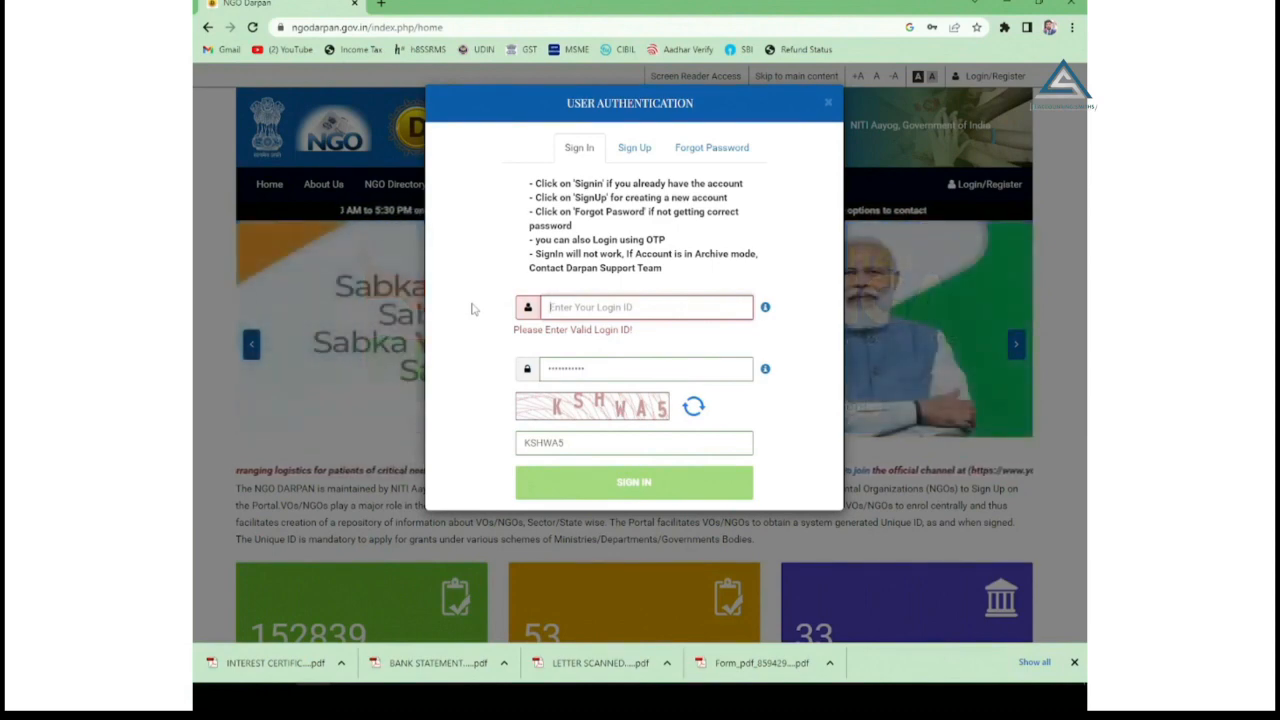
click(471, 307)
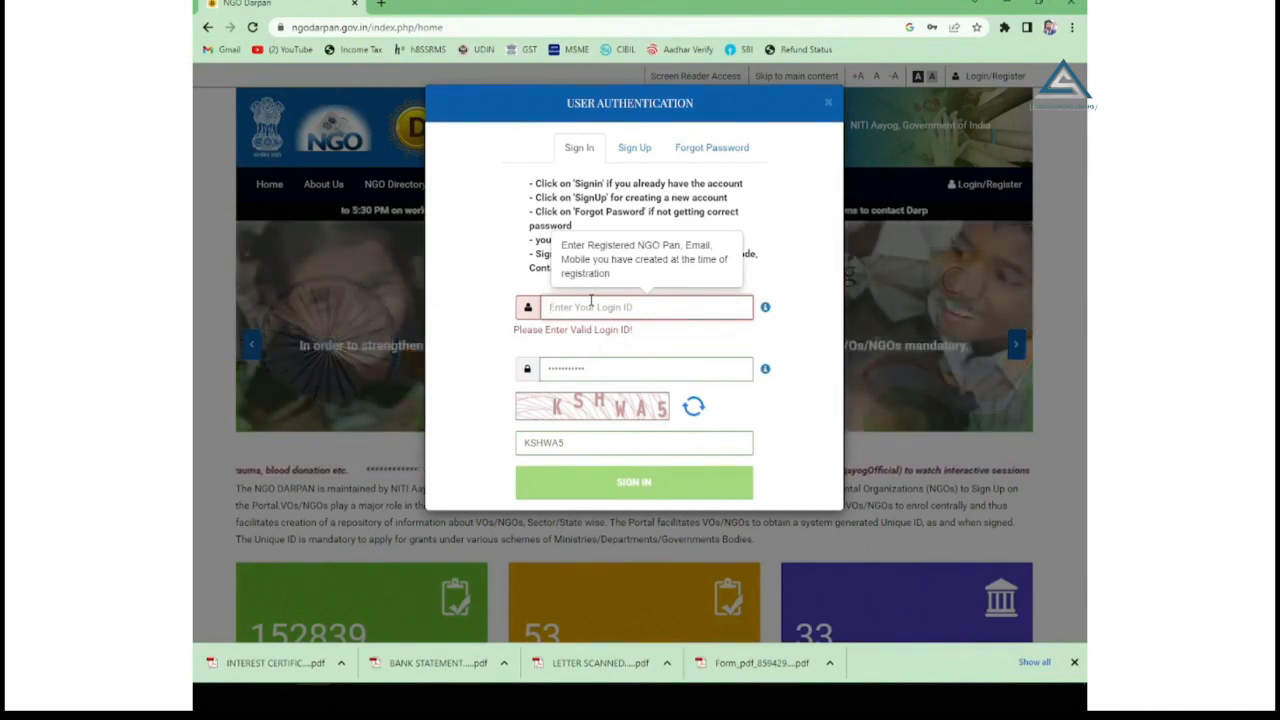
key(ctrl+v)
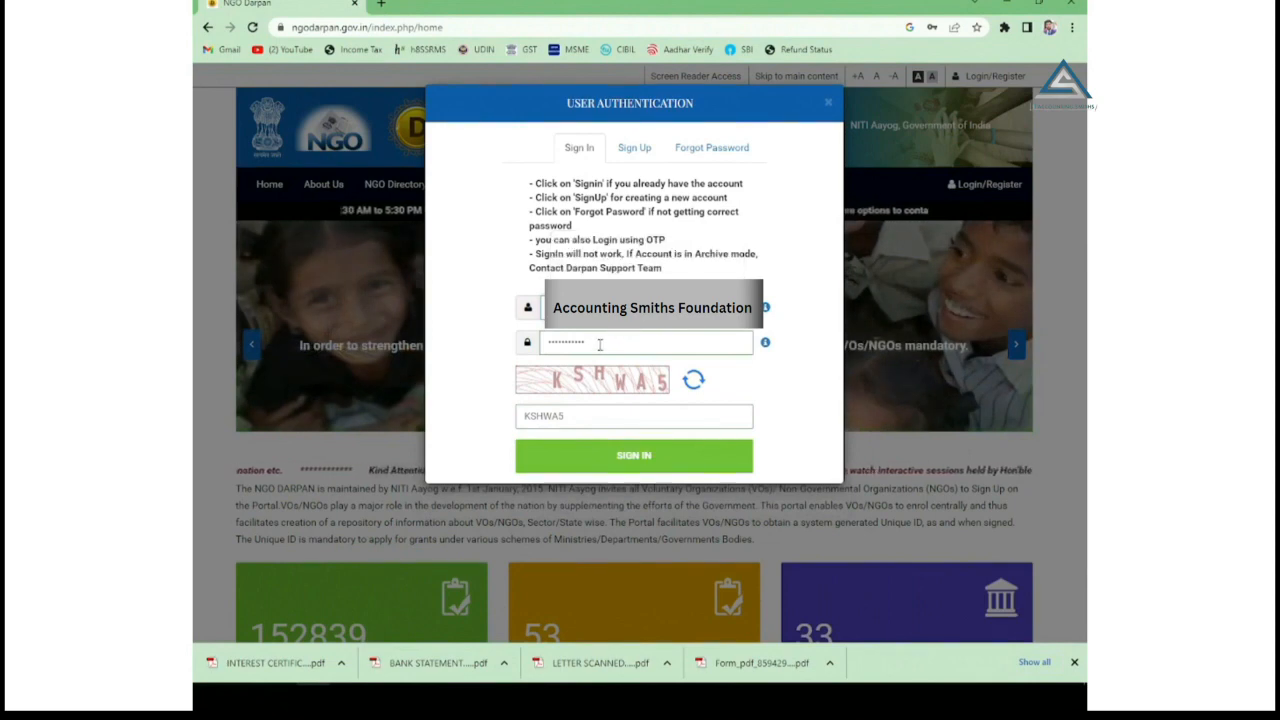
click(624, 459)
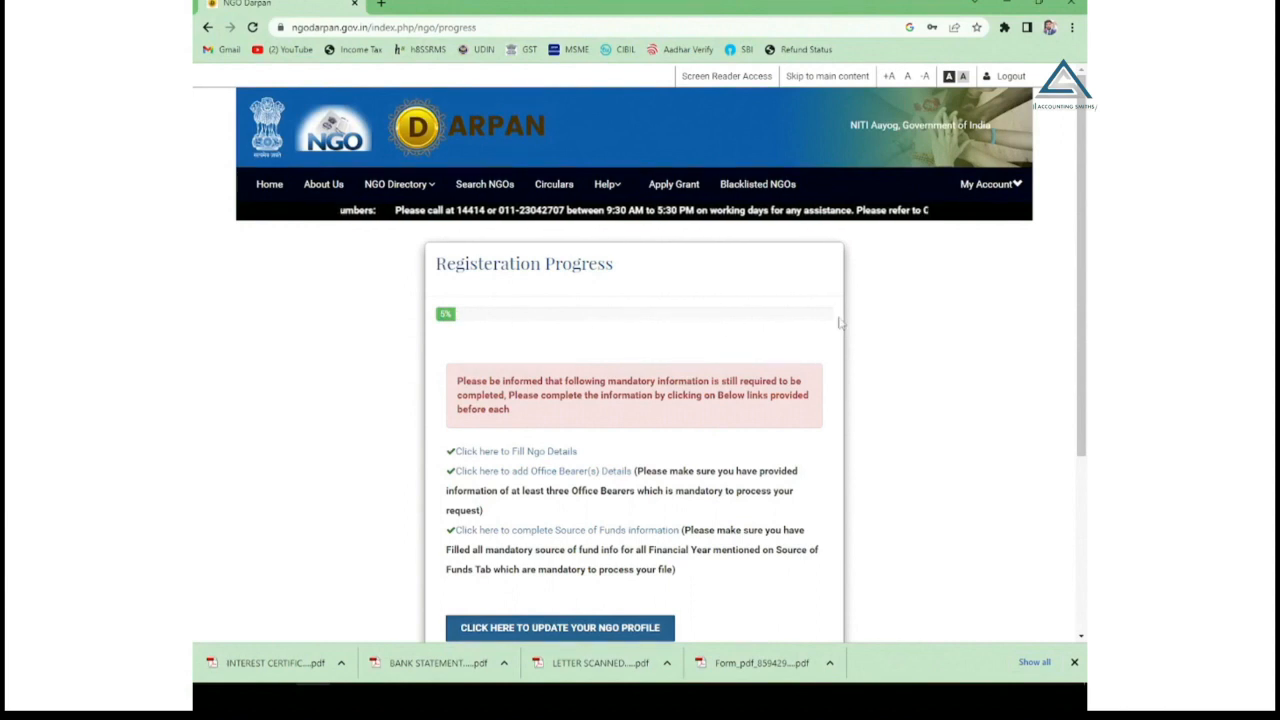
Open the NGO Details form via 'CLICK HERE TO UPDATE YOUR NGO PROFILE'.
scroll(796, 328, down, 2)
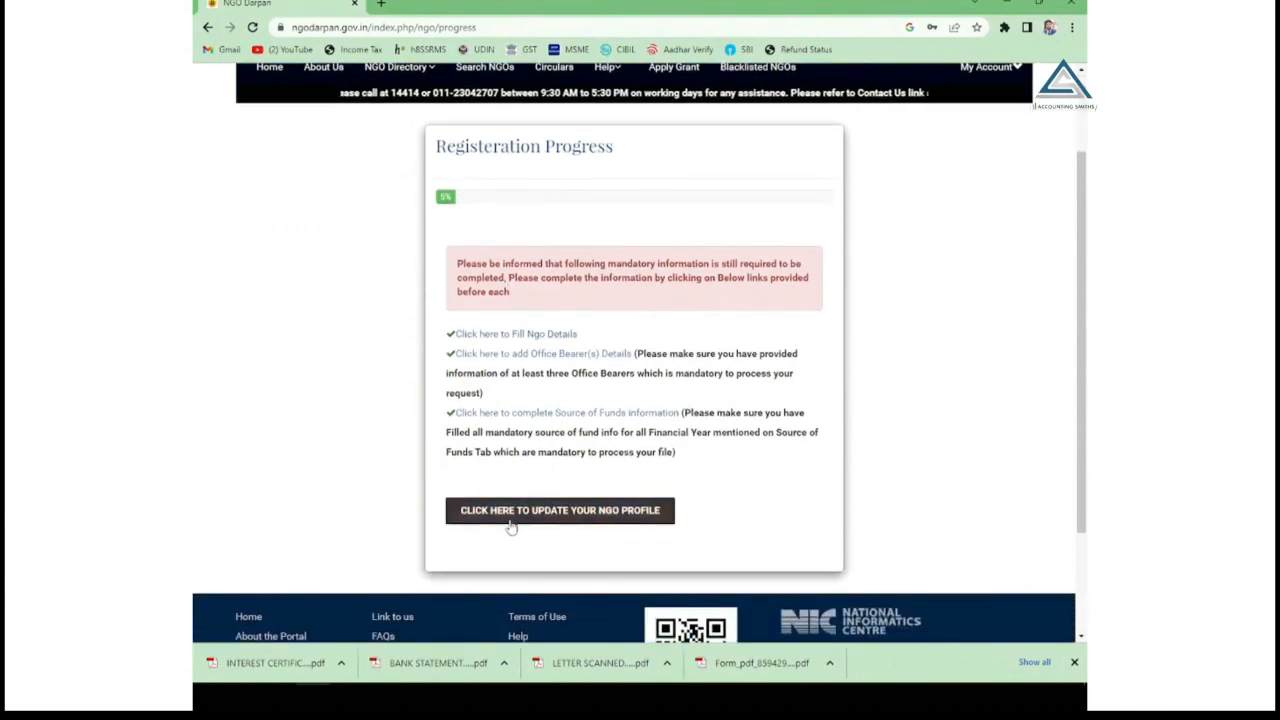
click(546, 521)
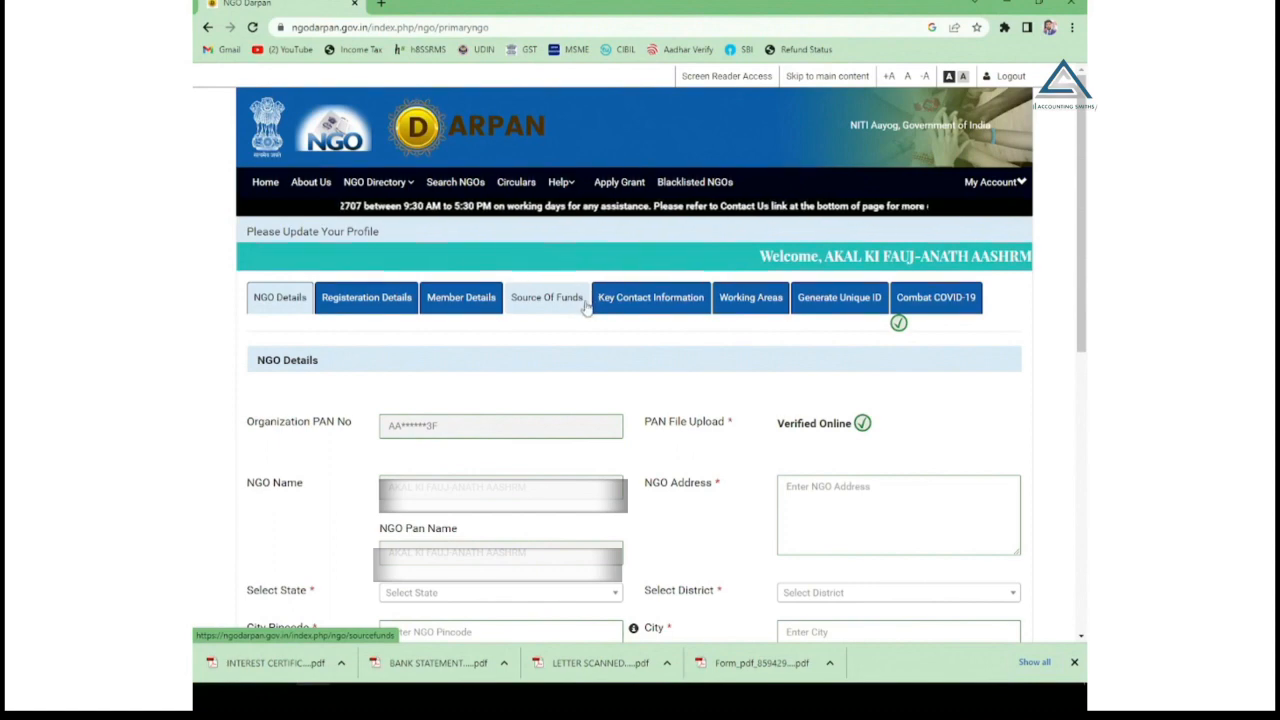
Fill in the registration number on the NGO Details form and move on to the Act Name field.
scroll(587, 308, down, 3)
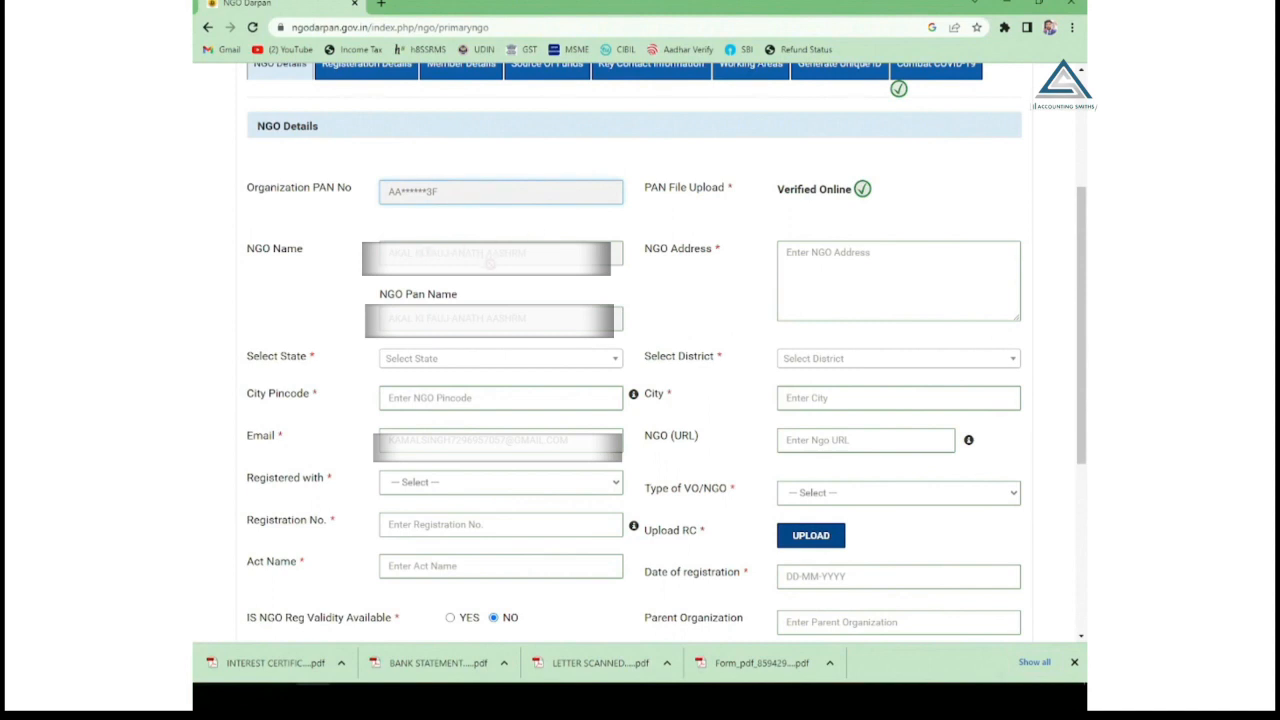
scroll(490, 262, down, 1)
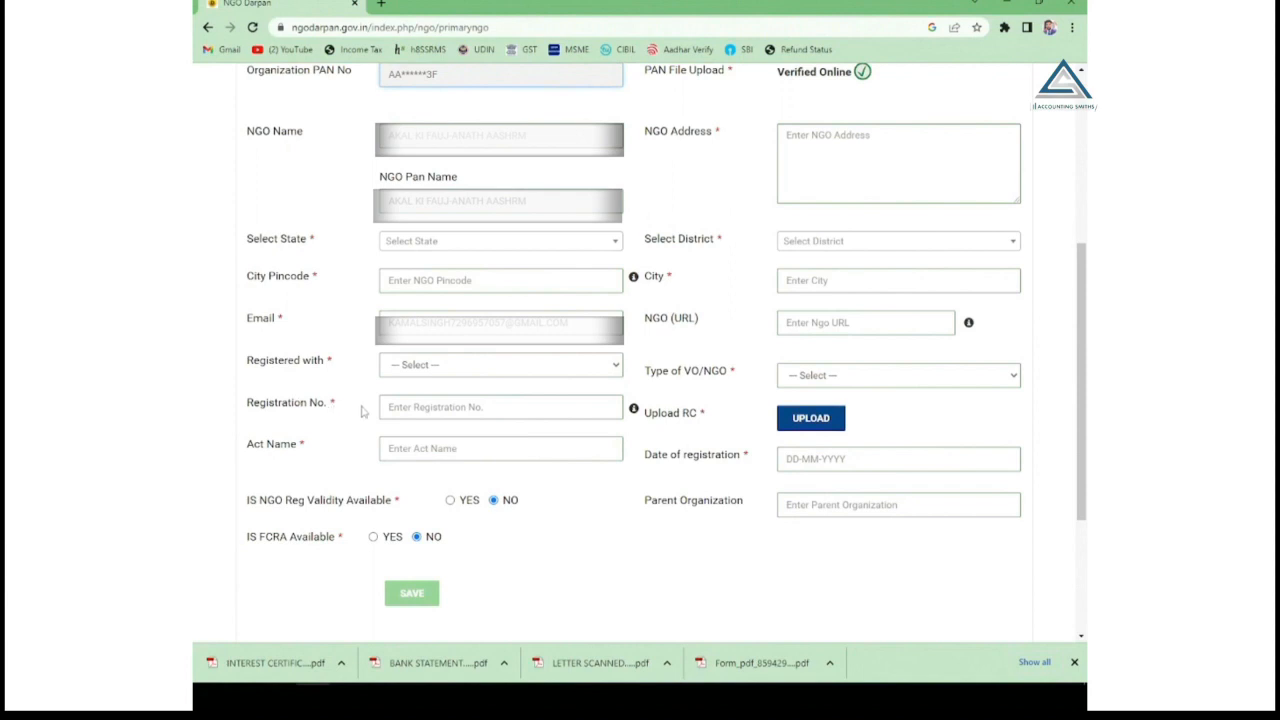
click(437, 404)
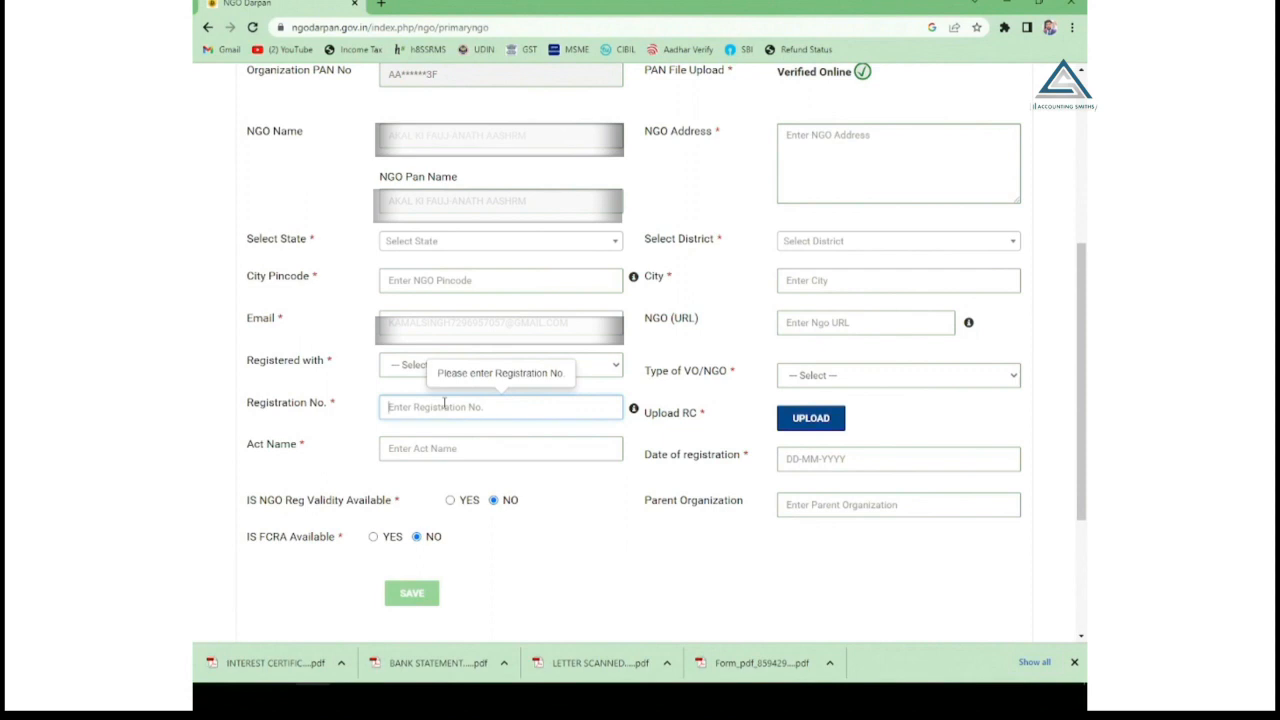
key(Tab)
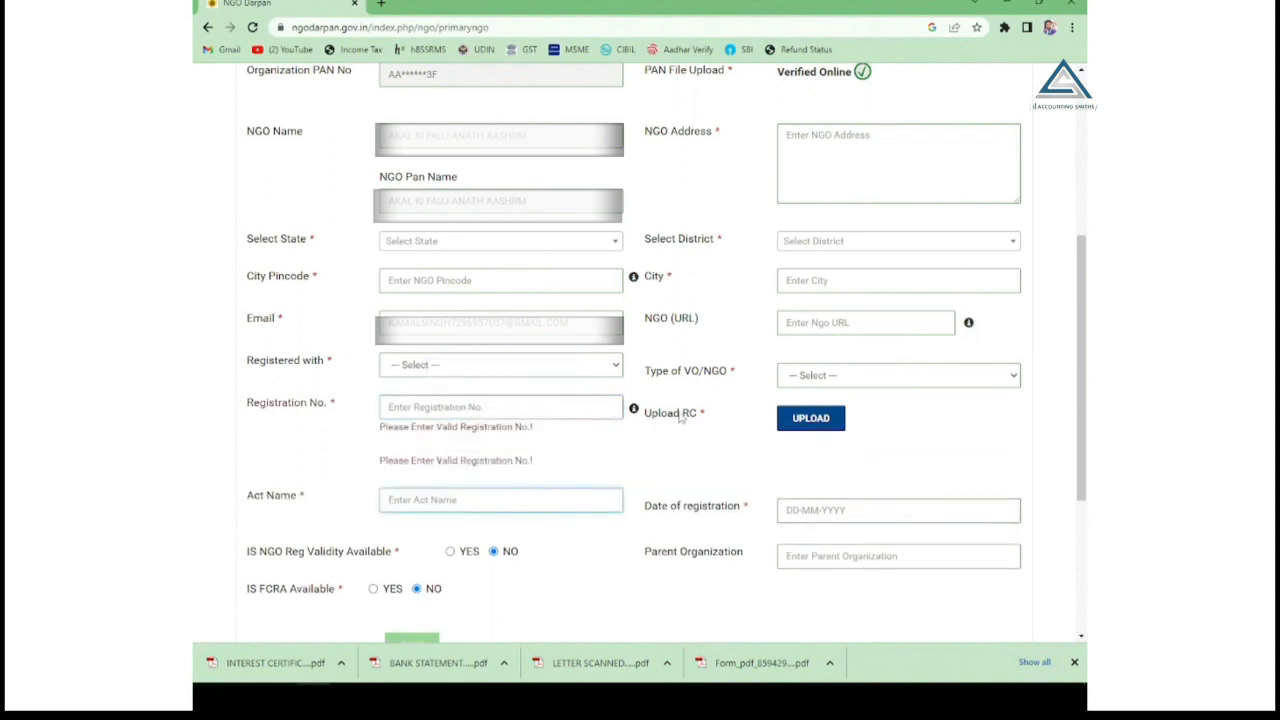
mouse_move(634, 411)
scroll(696, 425, down, 1)
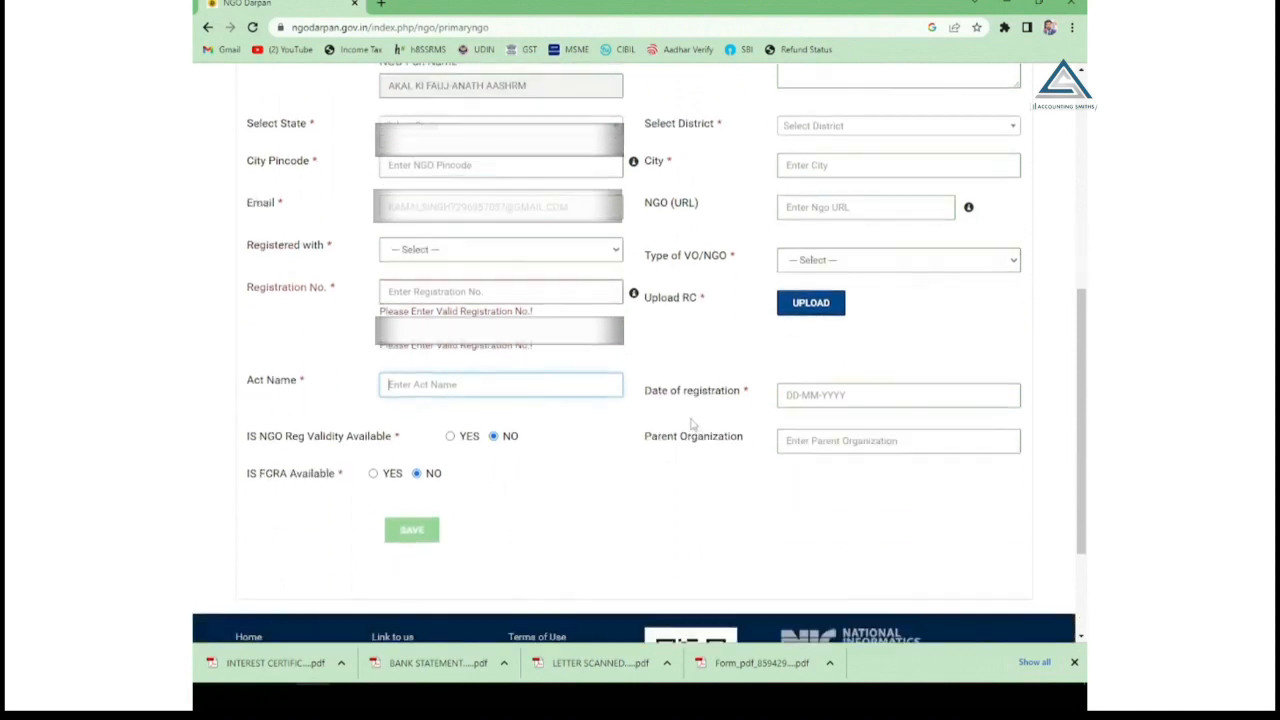
scroll(563, 300, up, 2)
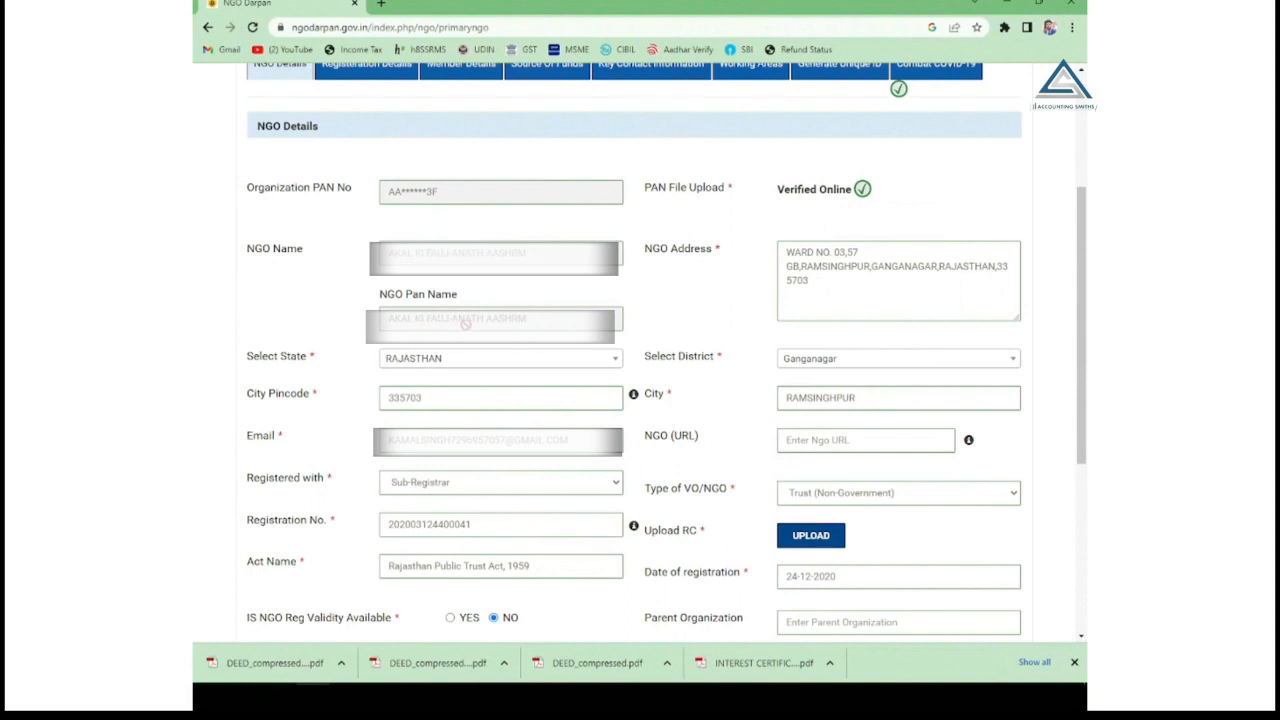
scroll(461, 323, down, 1)
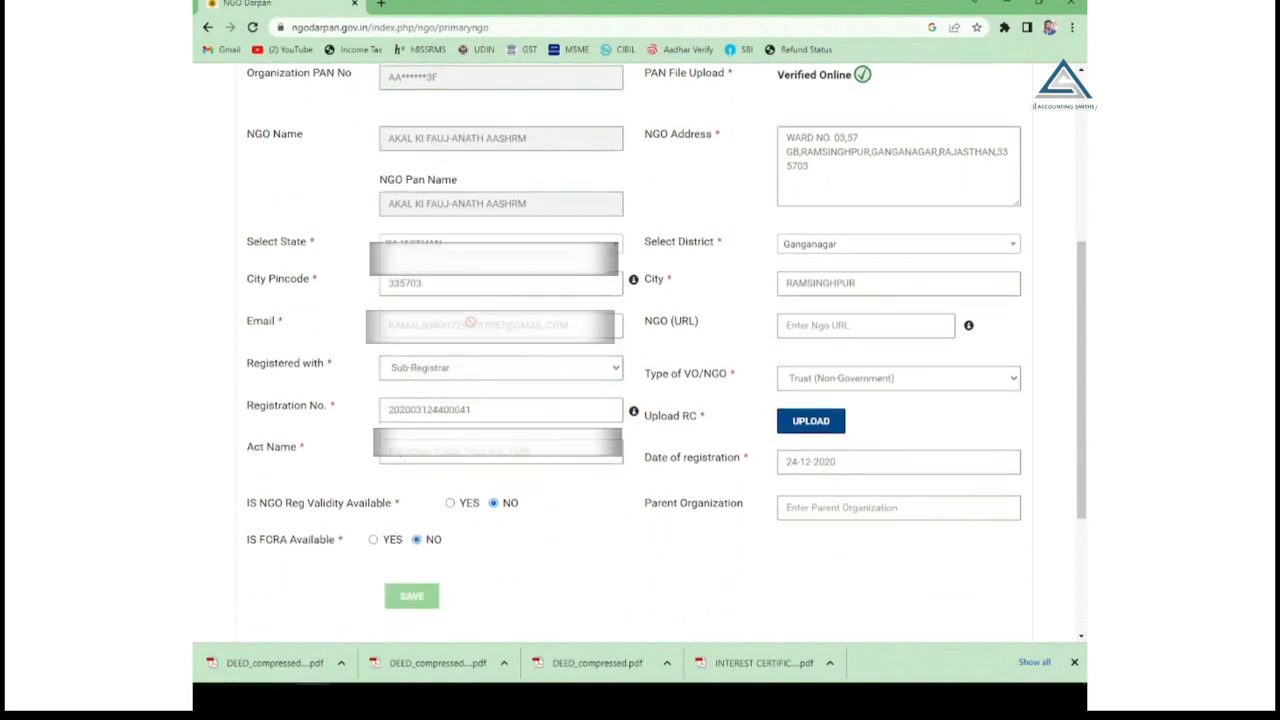
click(469, 251)
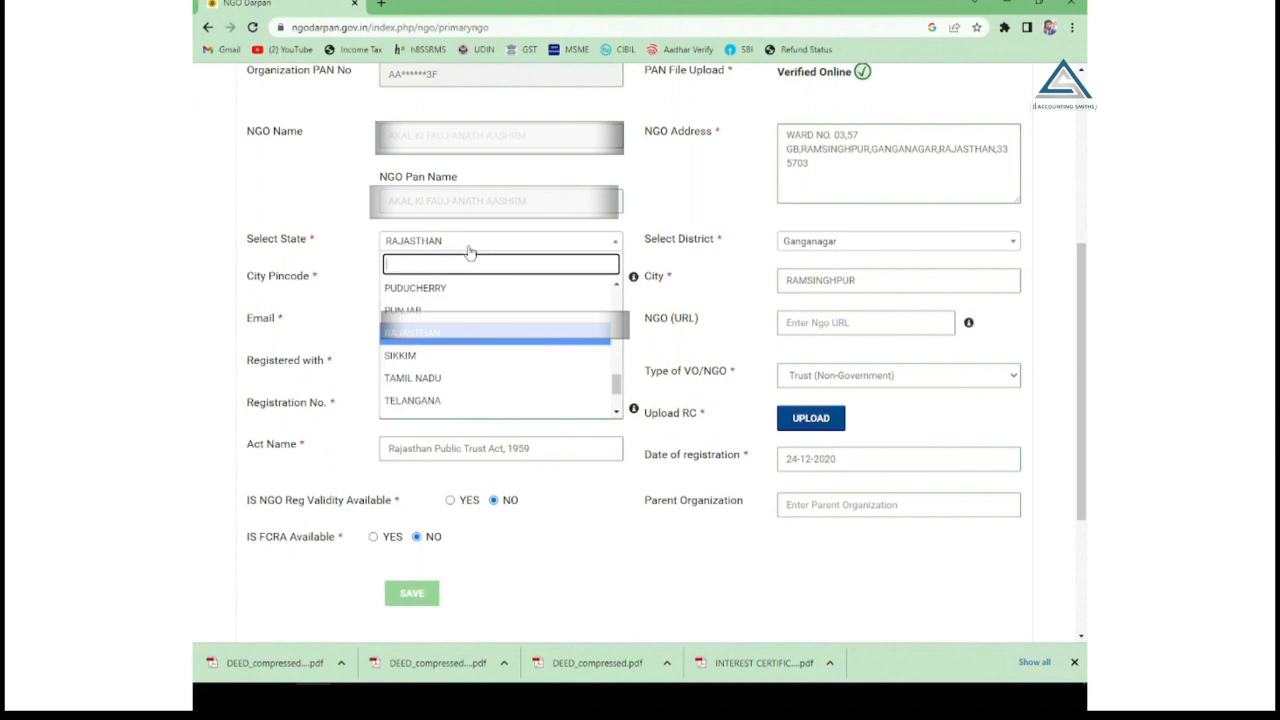
click(425, 341)
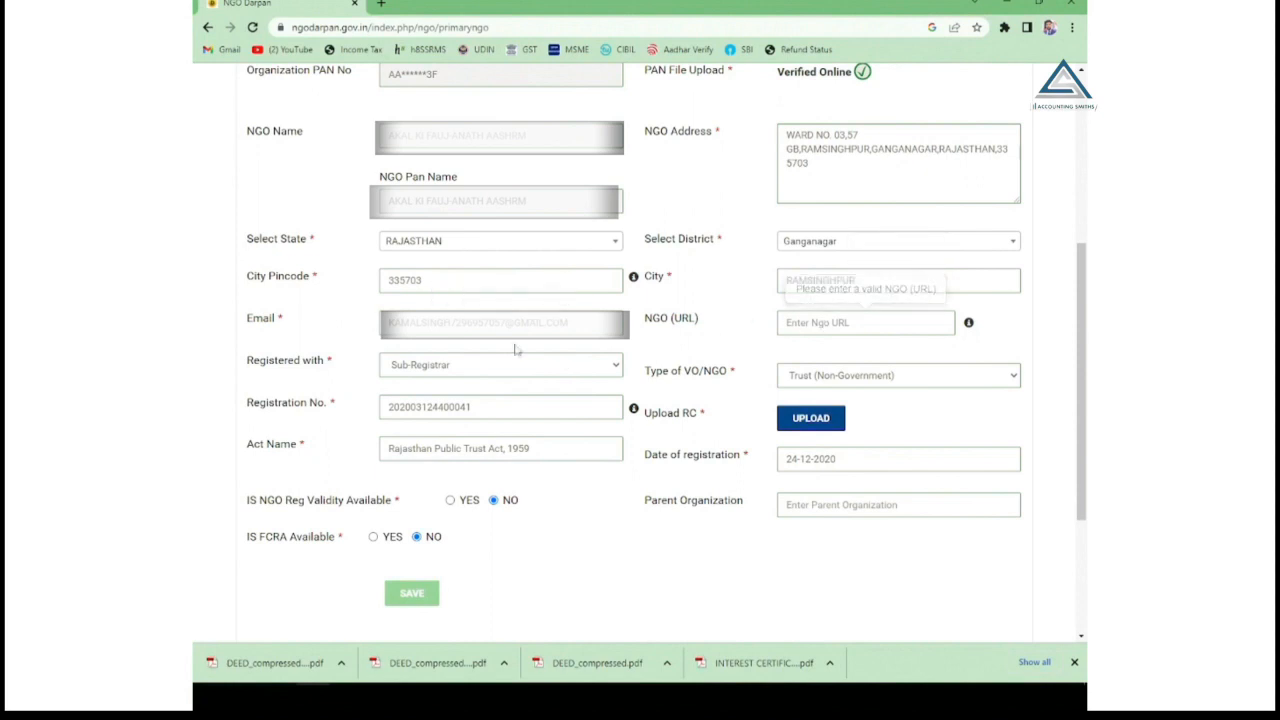
click(469, 370)
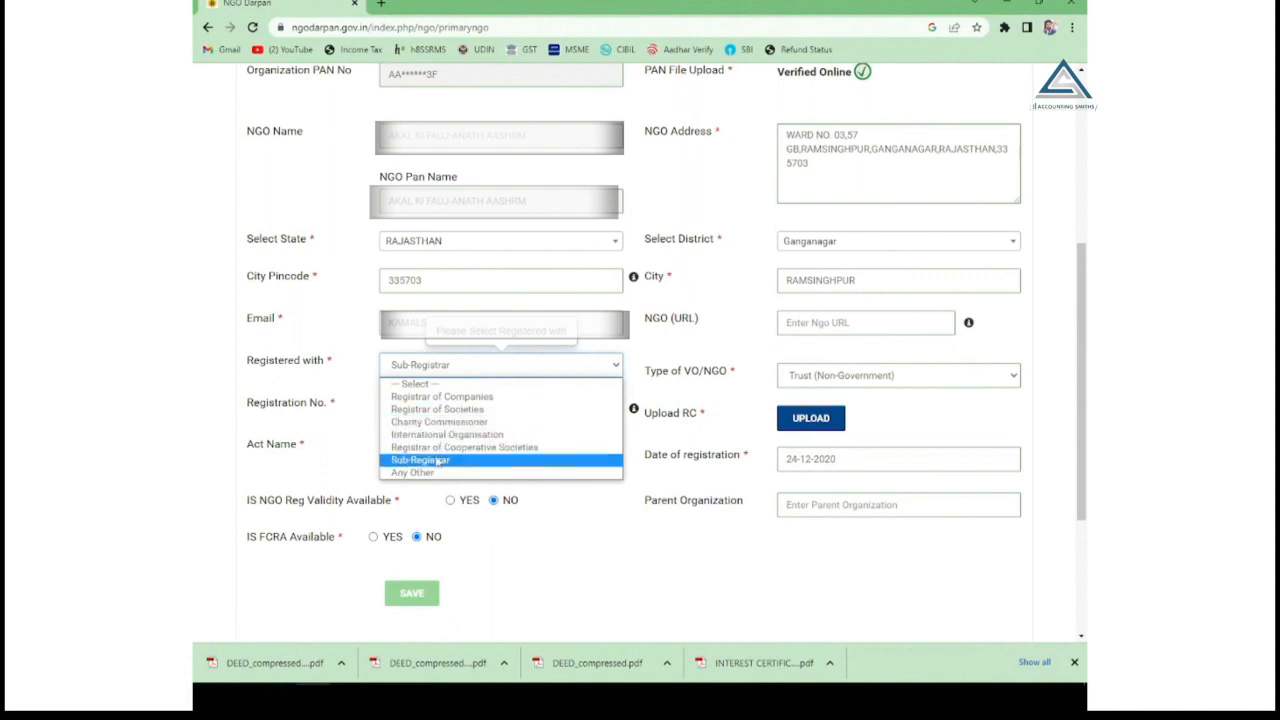
click(450, 459)
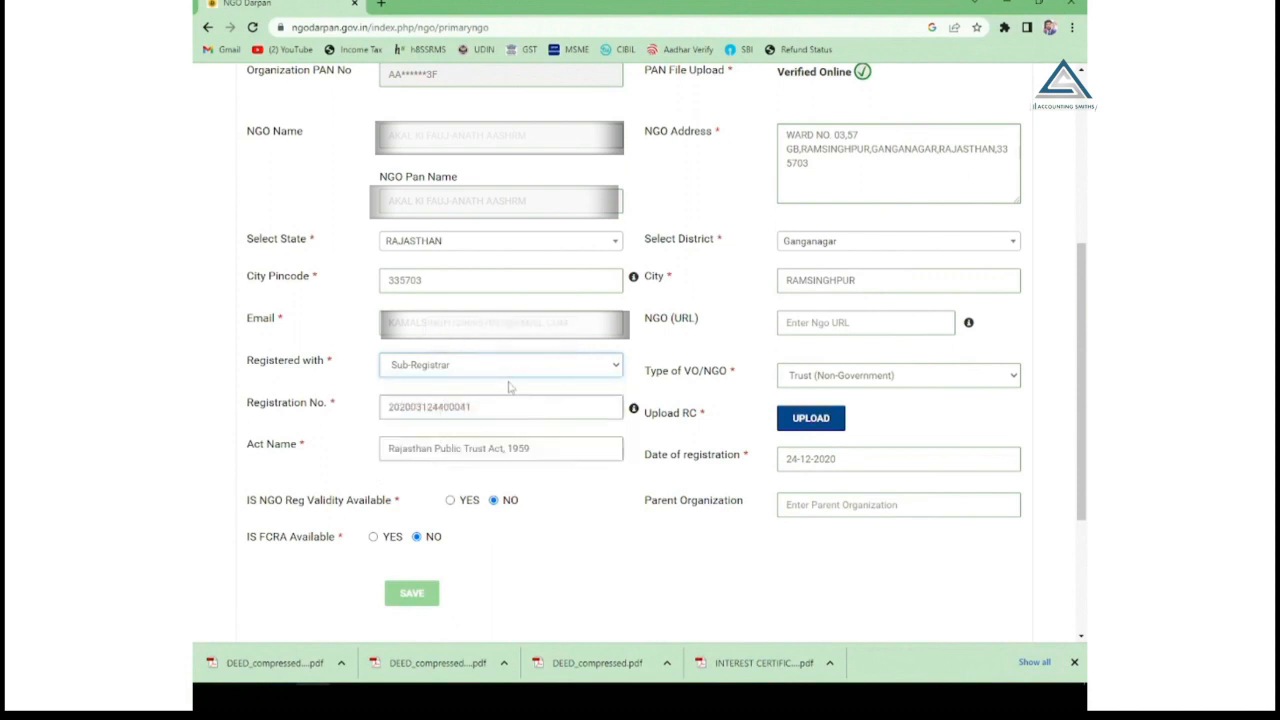
click(826, 379)
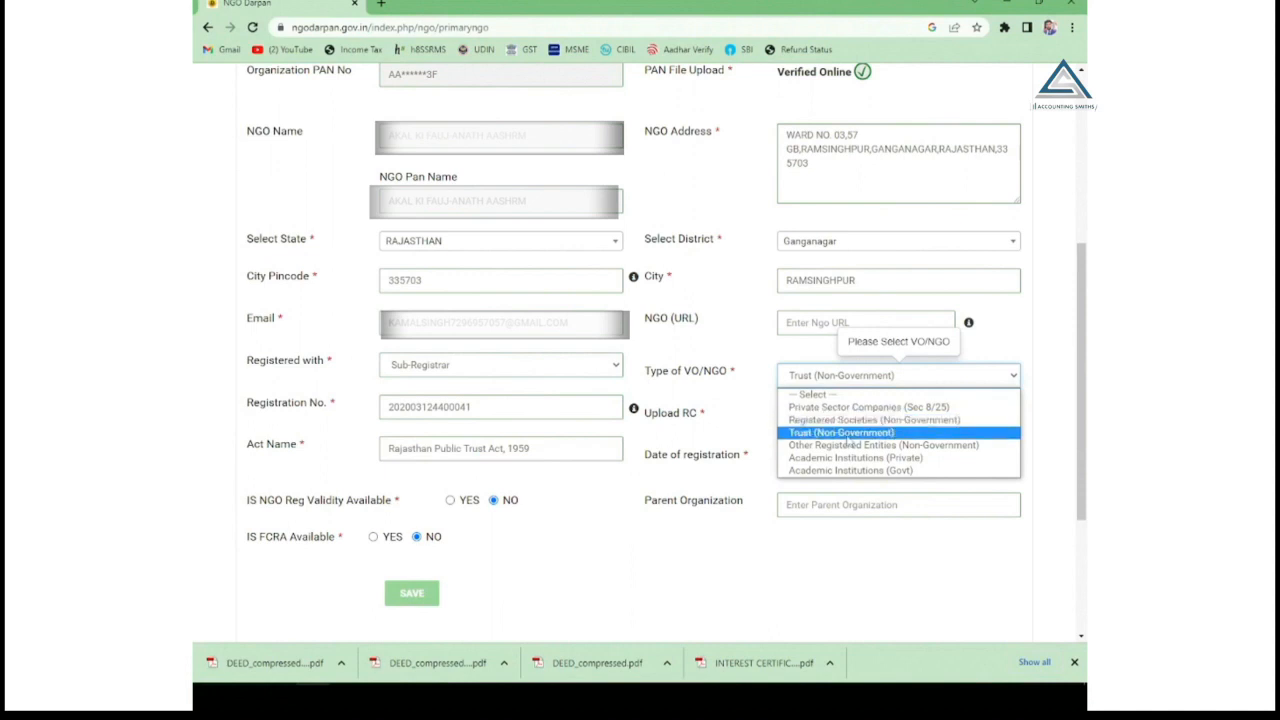
click(848, 433)
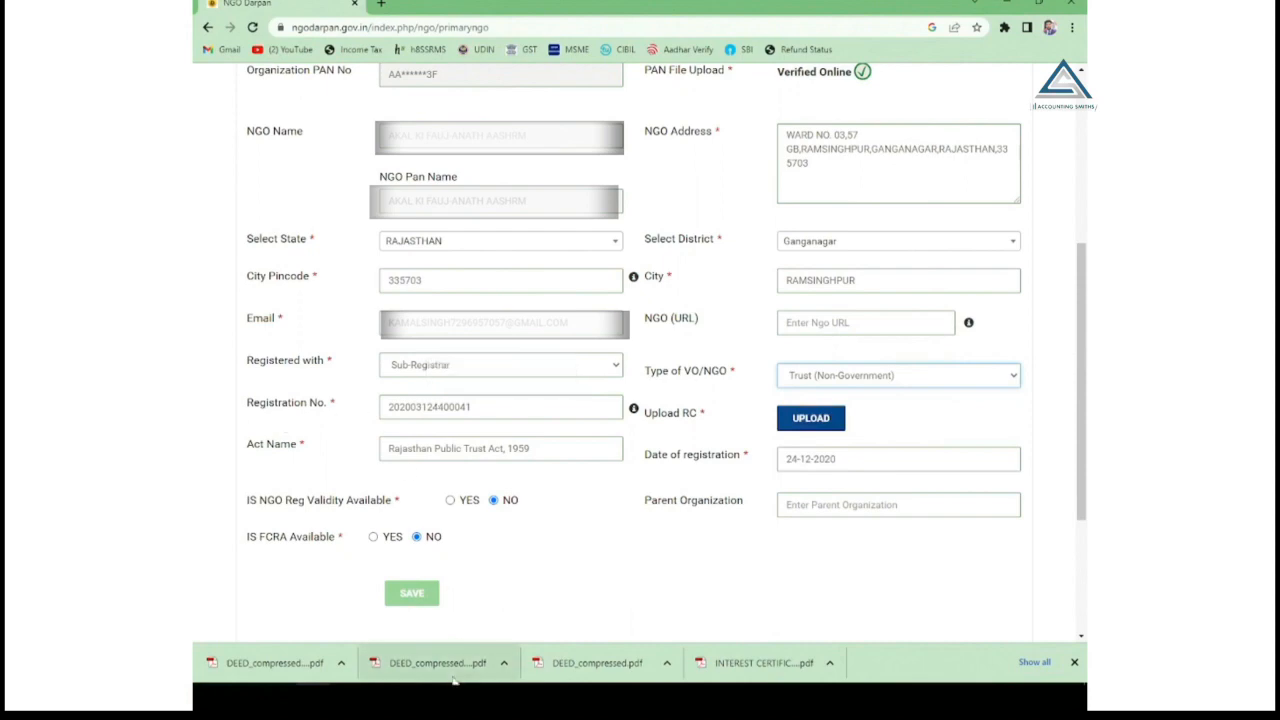
Open the DEED PDF, select the registration number on page 6, and return to the browser.
click(437, 663)
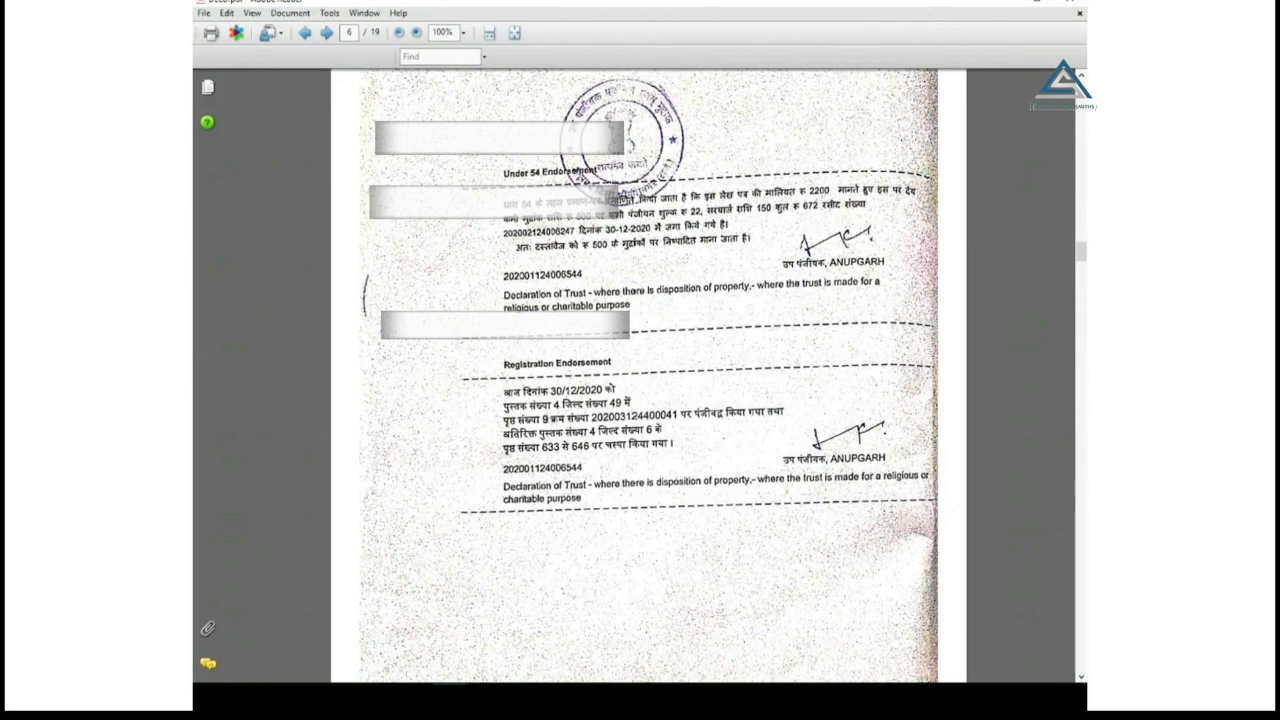
drag(594, 414, 676, 415)
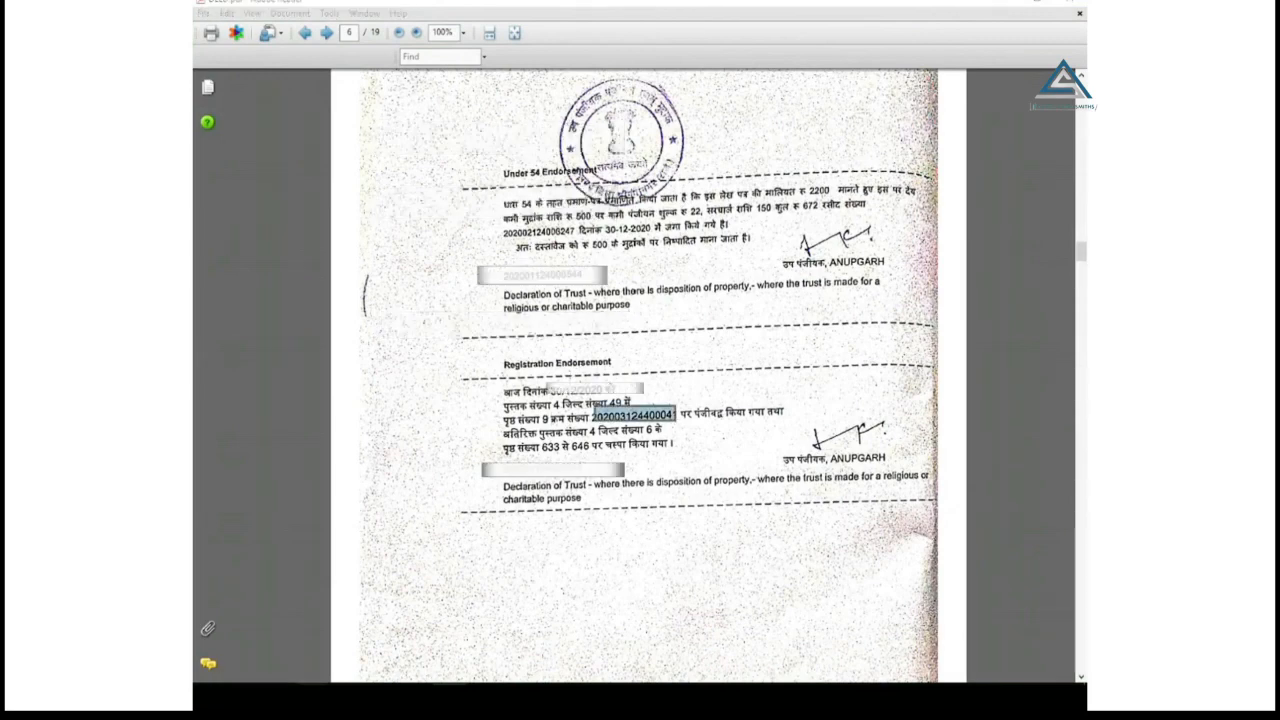
key(alt+Tab)
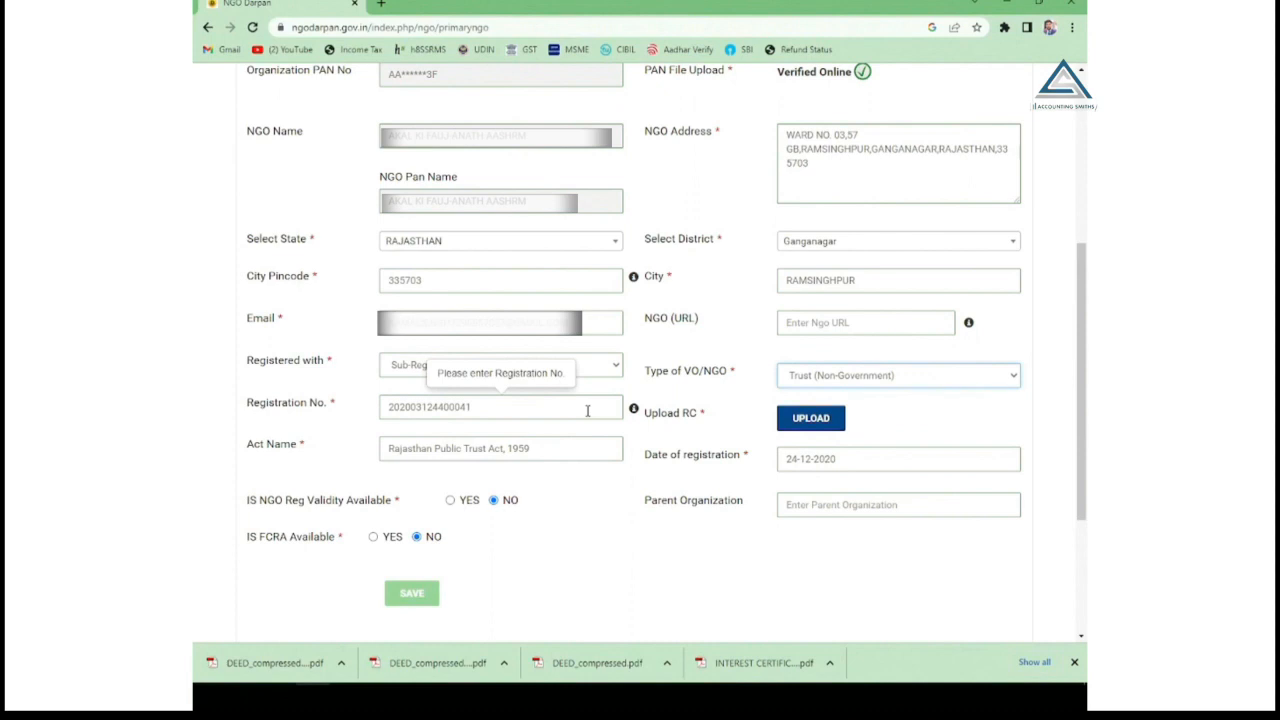
Start the registration certificate upload, noting the 2MB limit, and browse for the file.
drag(680, 413, 703, 416)
click(713, 401)
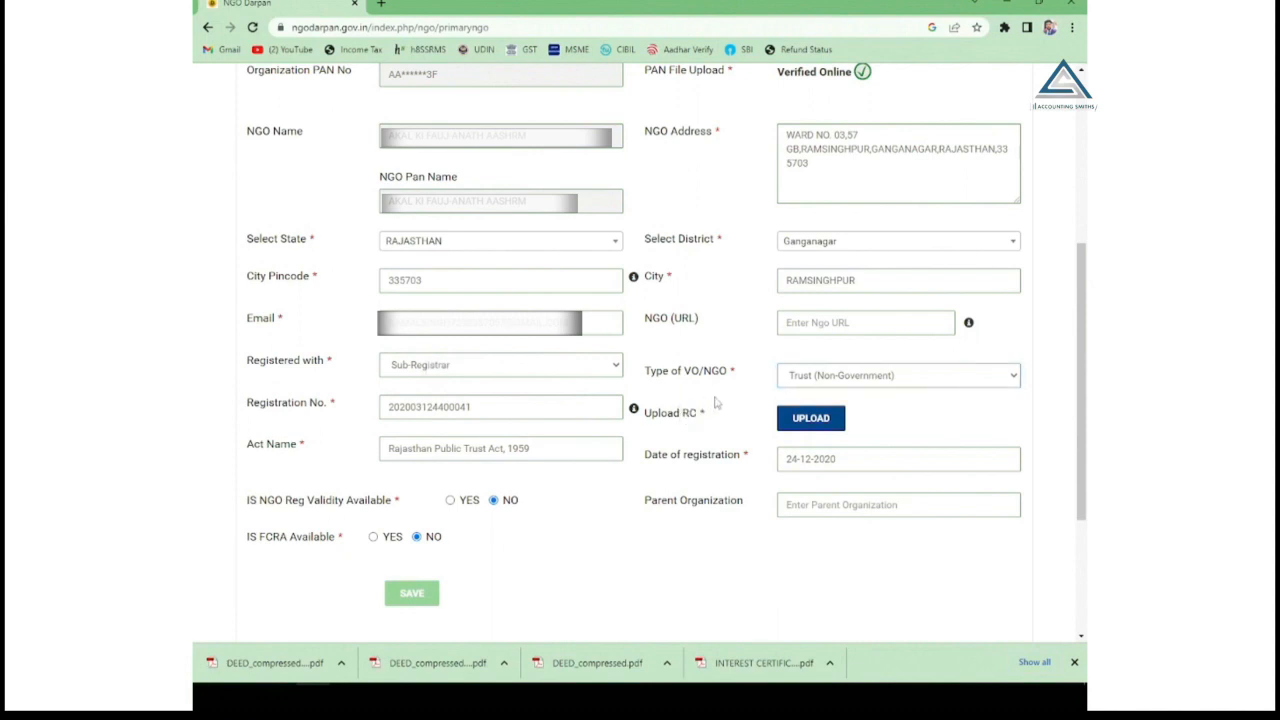
click(814, 420)
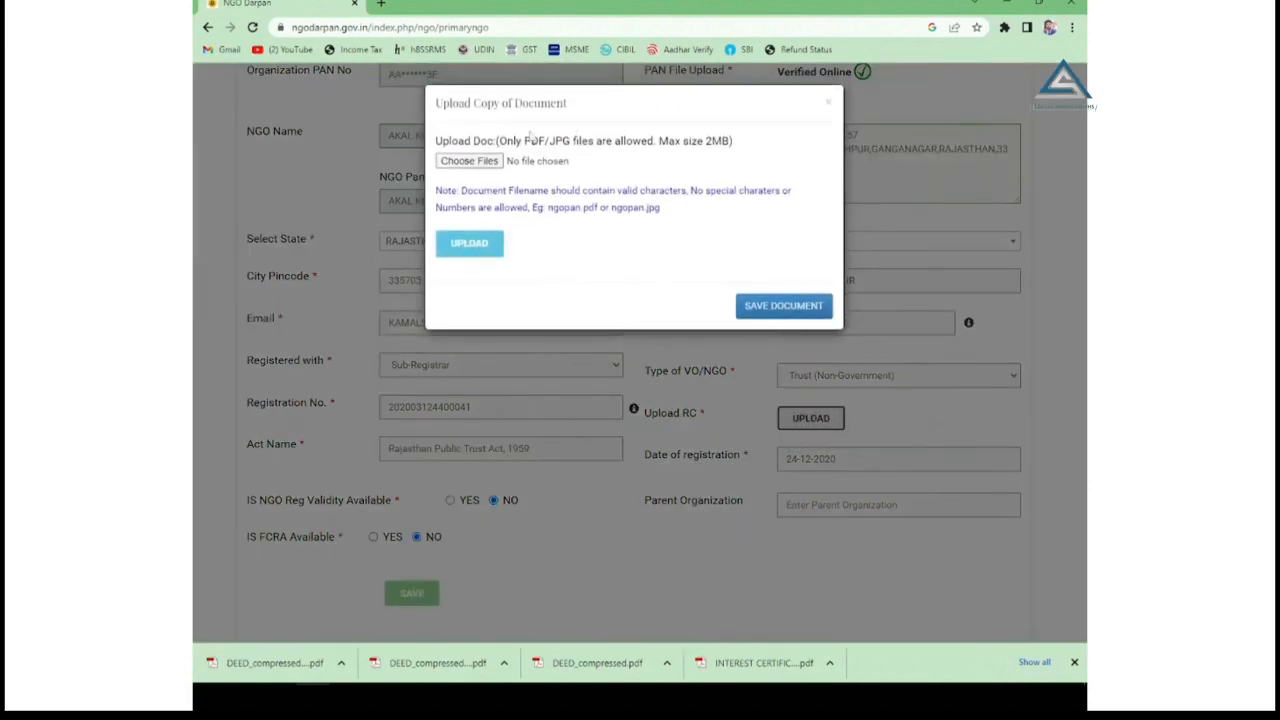
drag(704, 141, 728, 148)
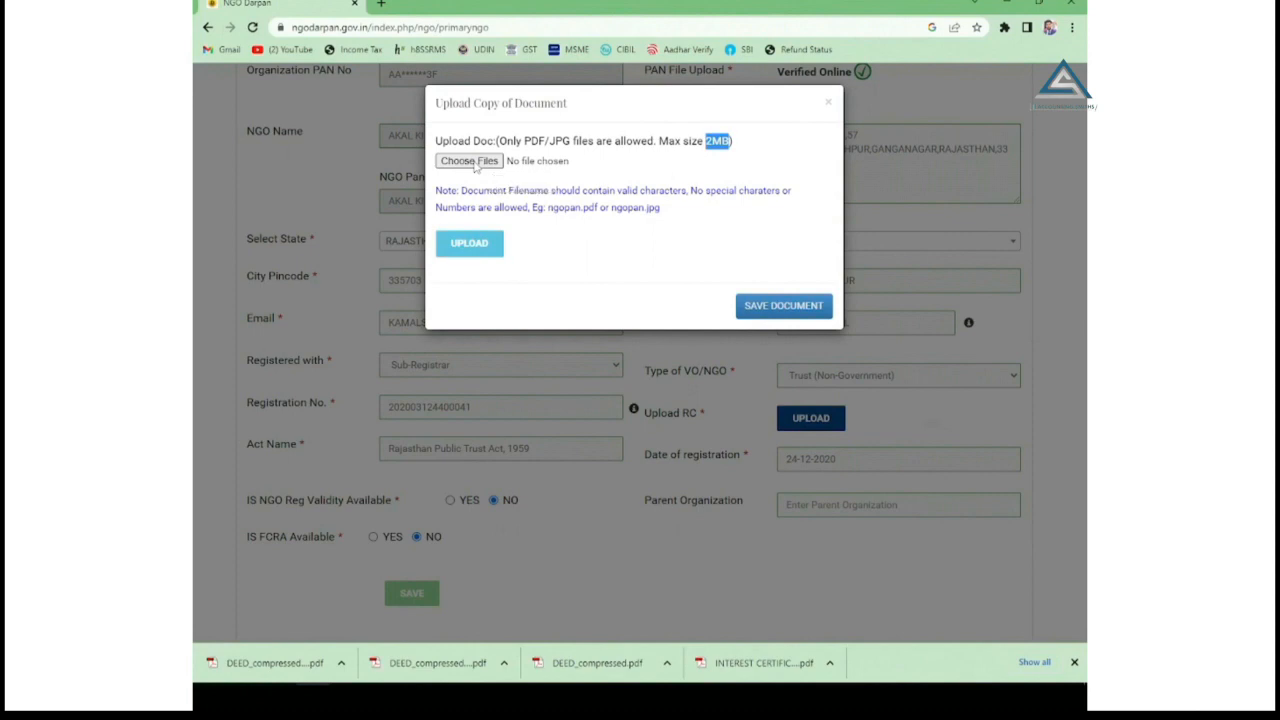
click(476, 166)
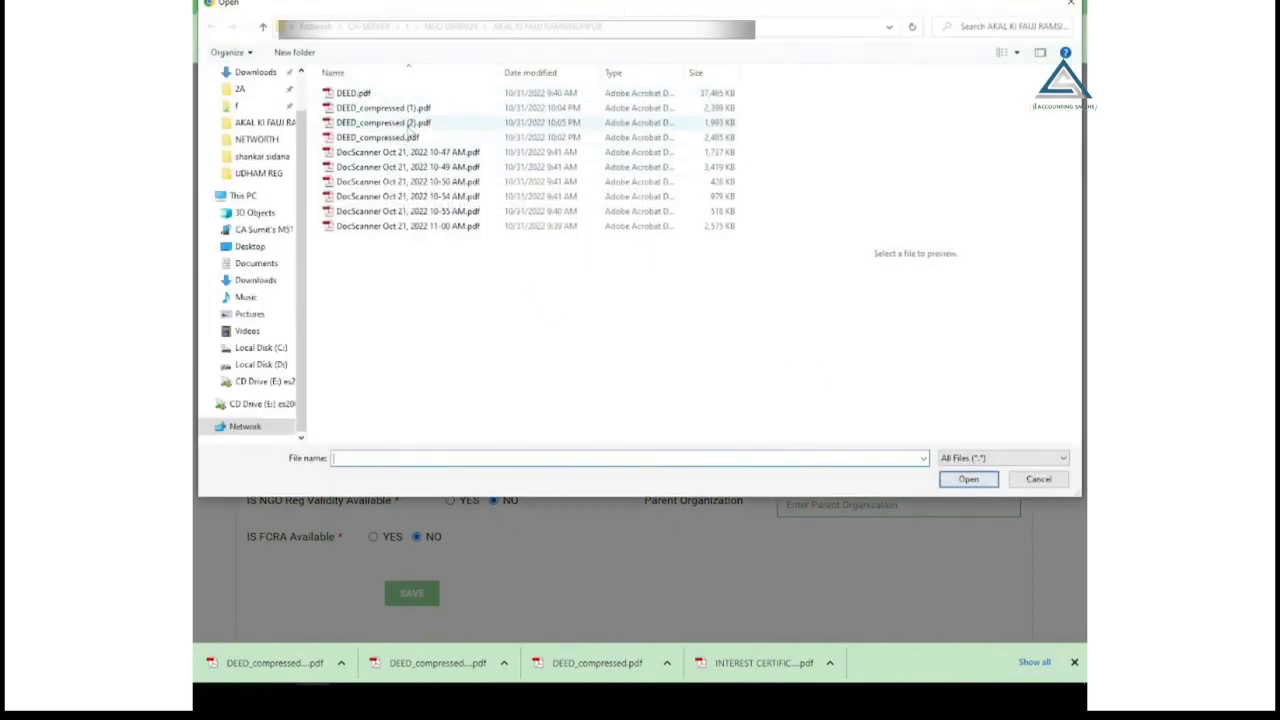
Upload DEED_compressed (3).pdf and save it as the registration certificate.
click(410, 124)
click(968, 479)
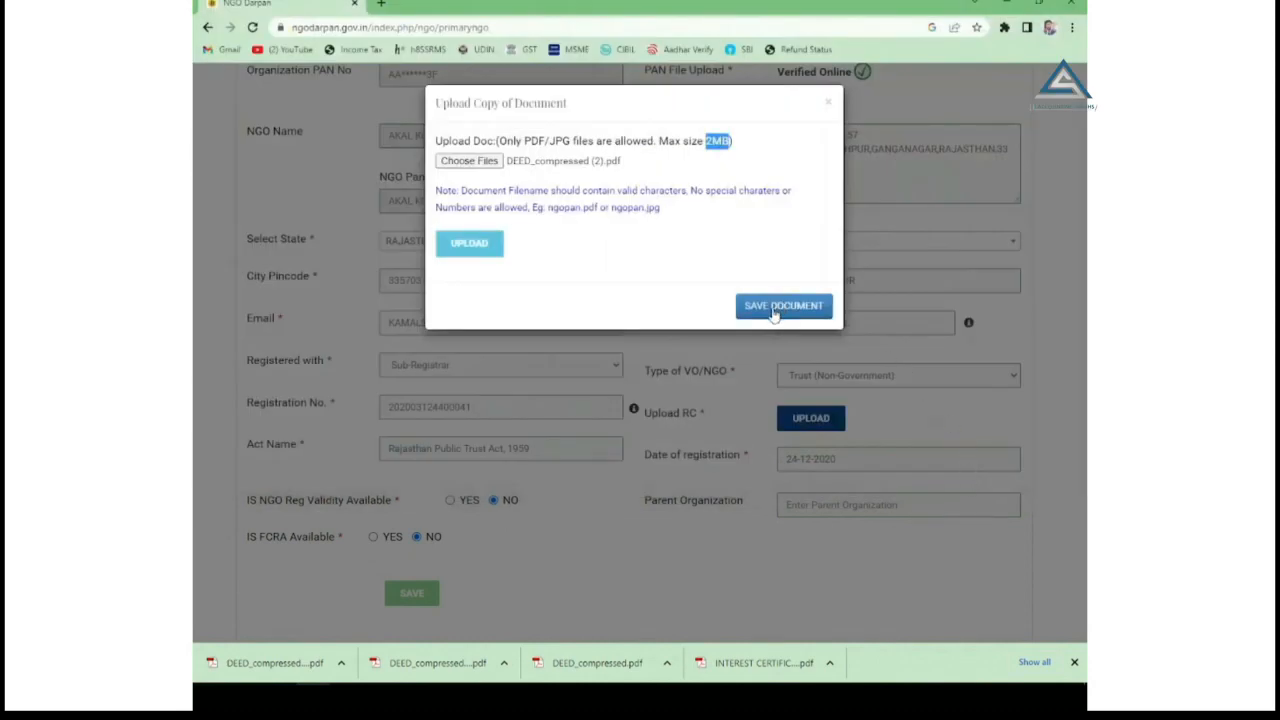
click(462, 245)
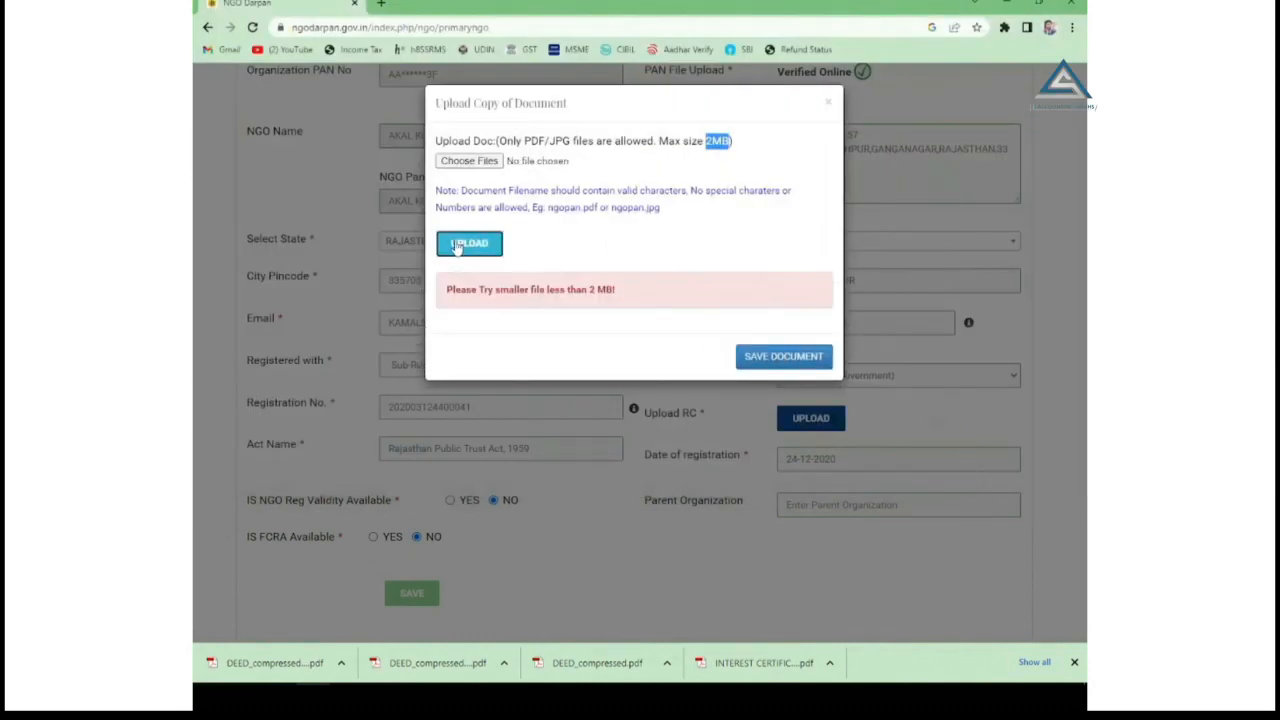
click(785, 360)
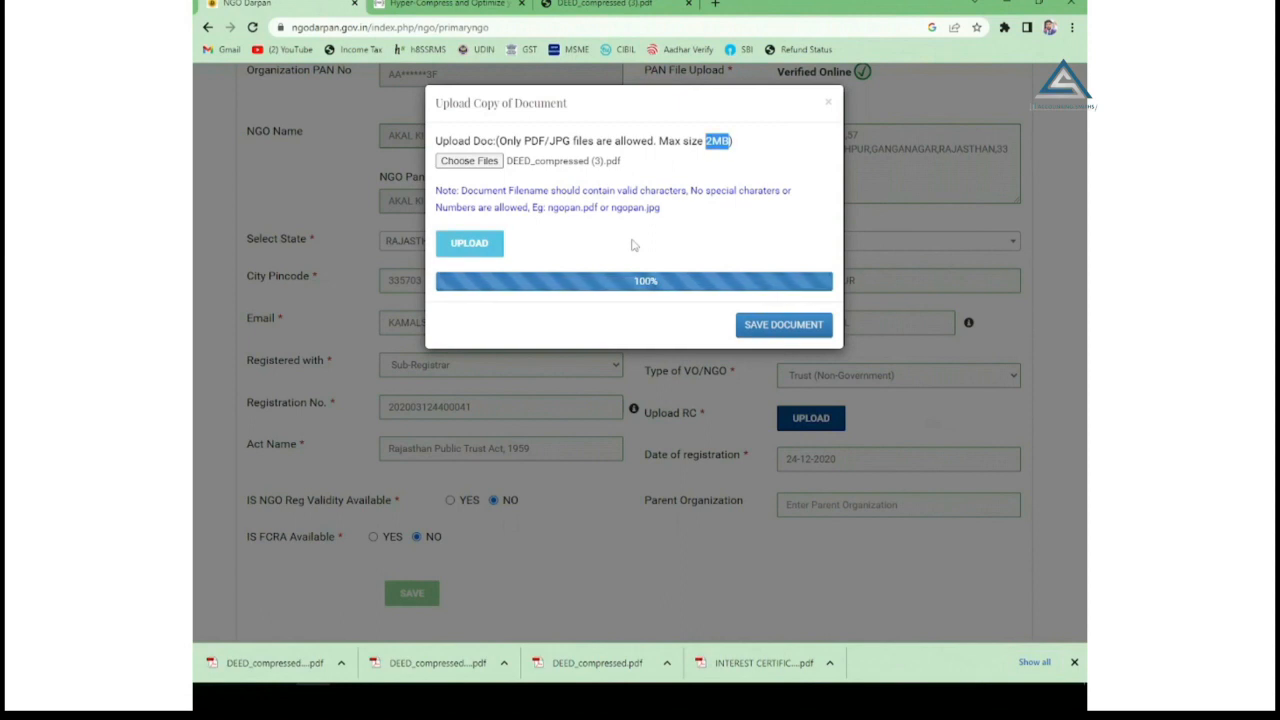
click(760, 162)
click(792, 327)
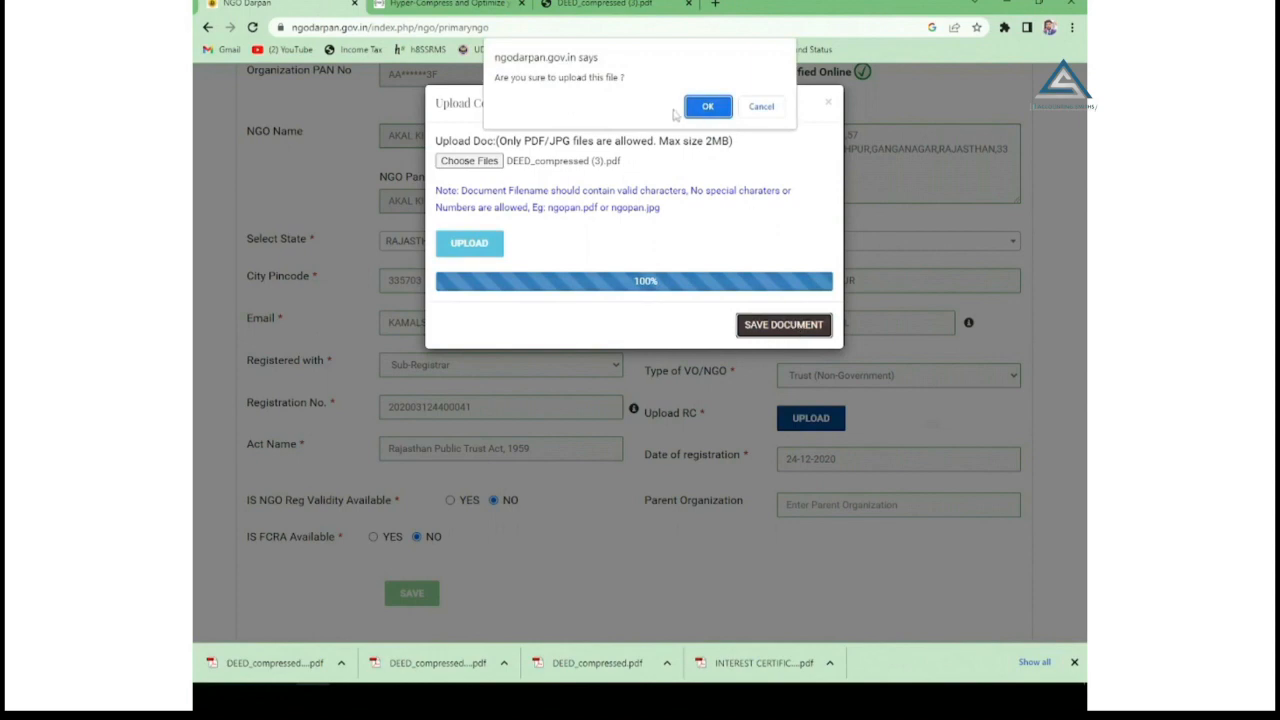
click(705, 109)
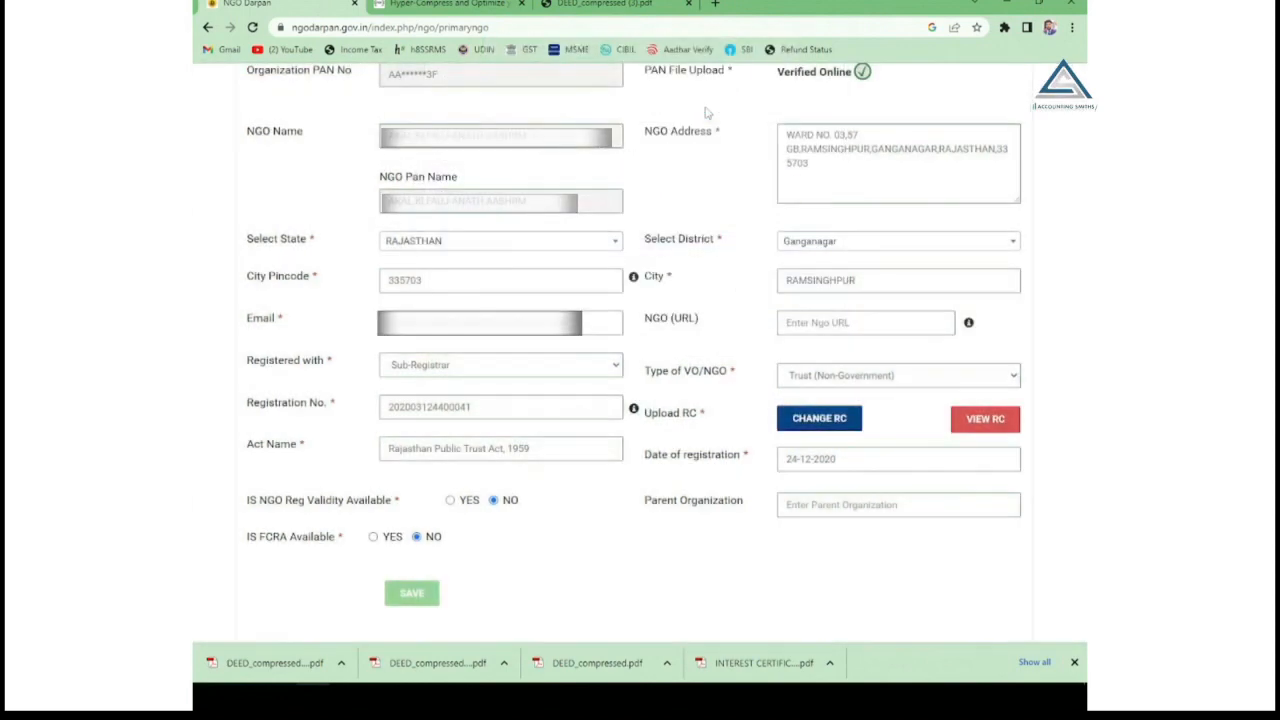
Save the NGO Details form and decline Chrome's offer to store the address.
scroll(820, 255, down, 2)
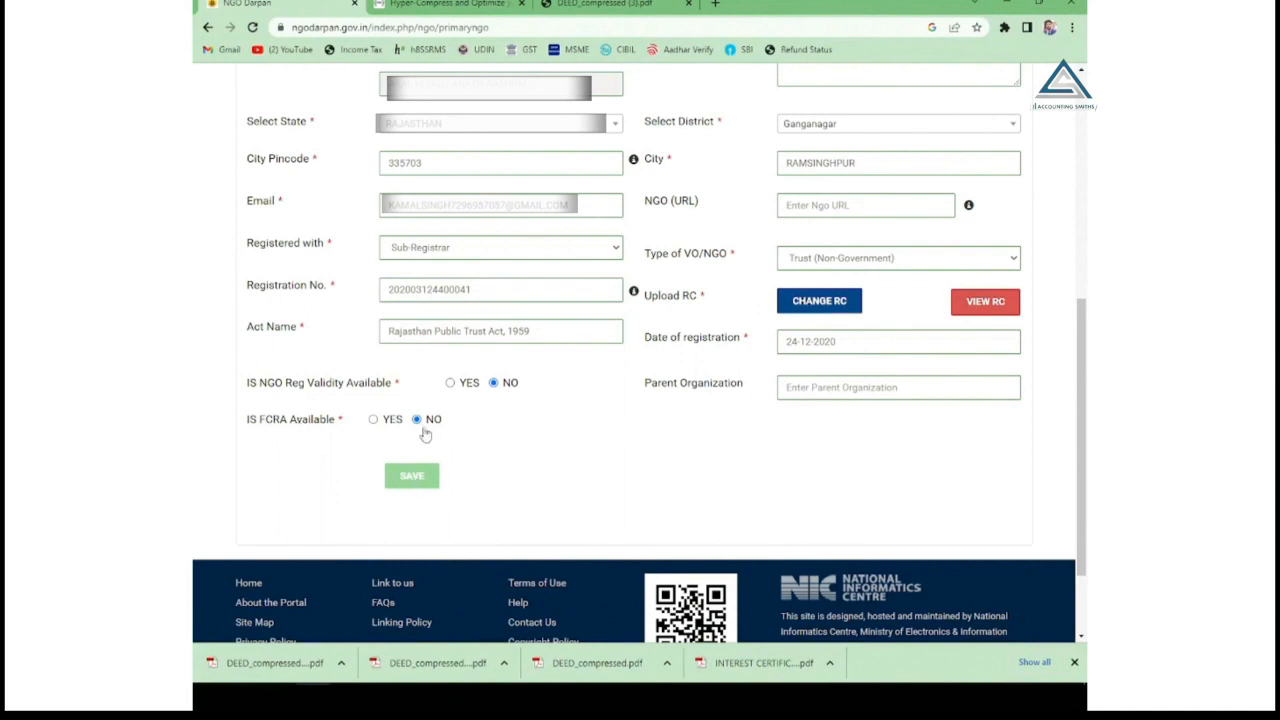
click(412, 475)
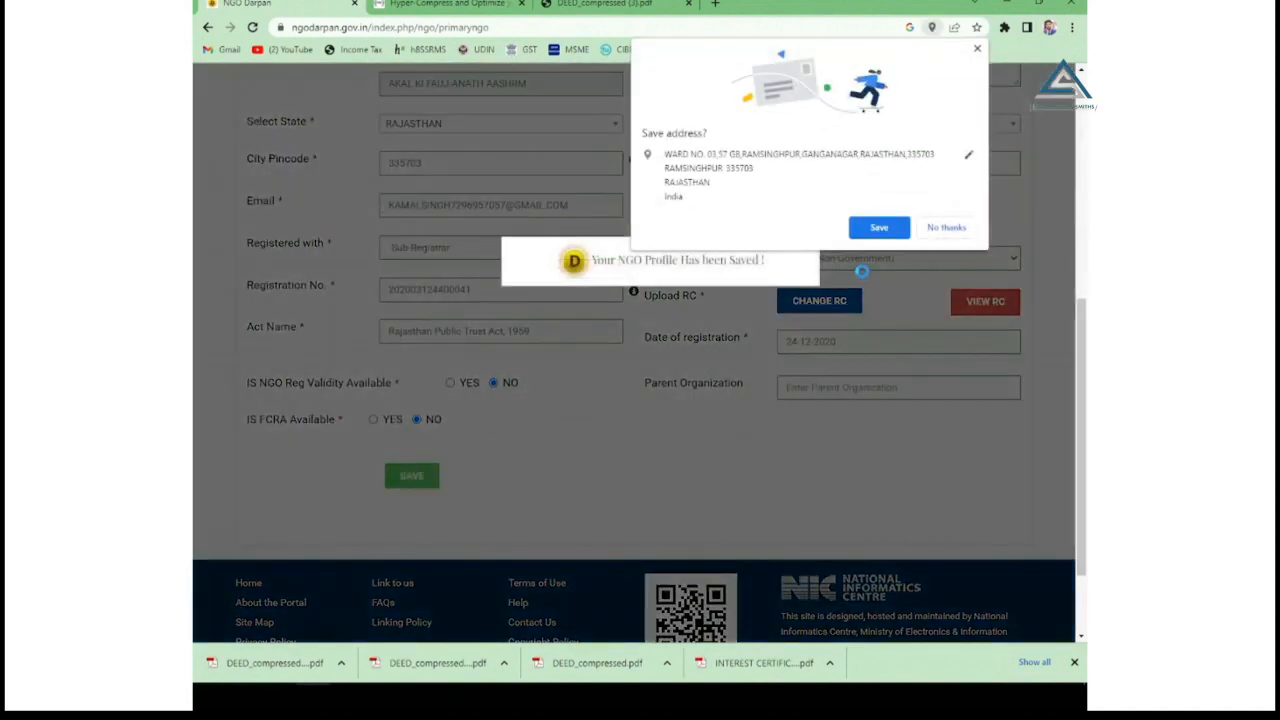
click(944, 226)
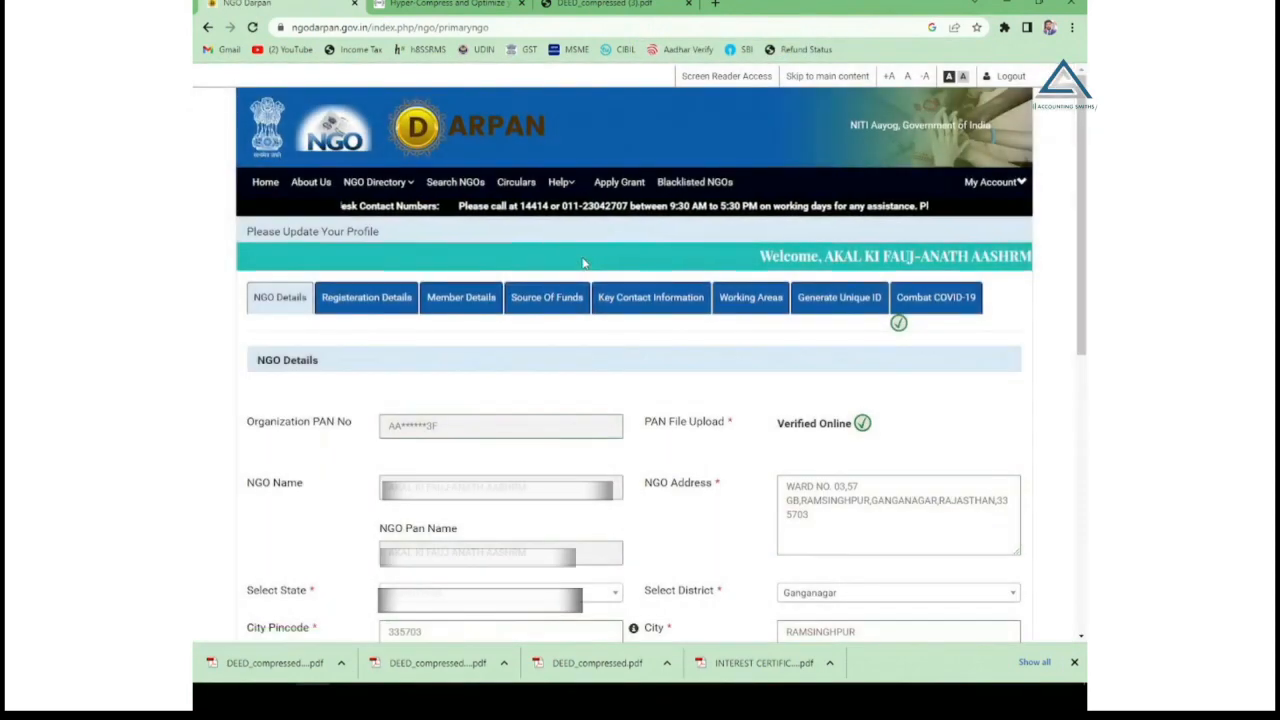
Save the NGO details once more.
scroll(530, 320, down, 4)
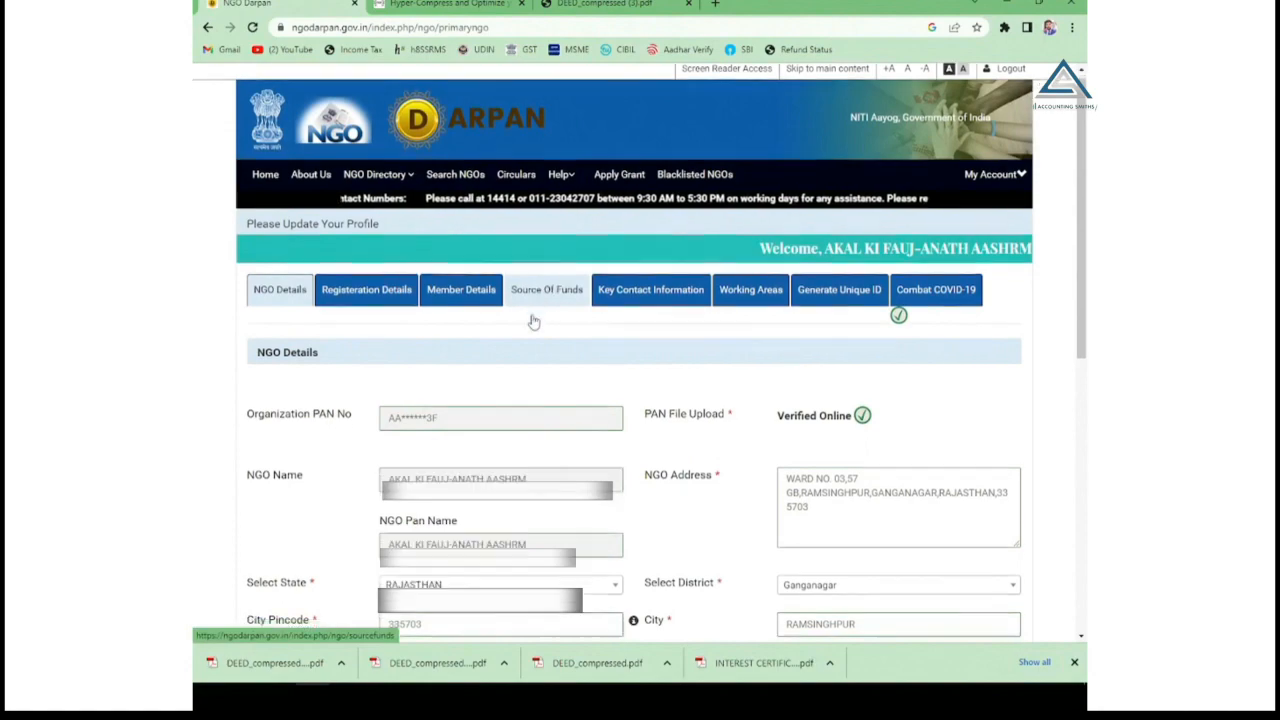
scroll(530, 320, down, 2)
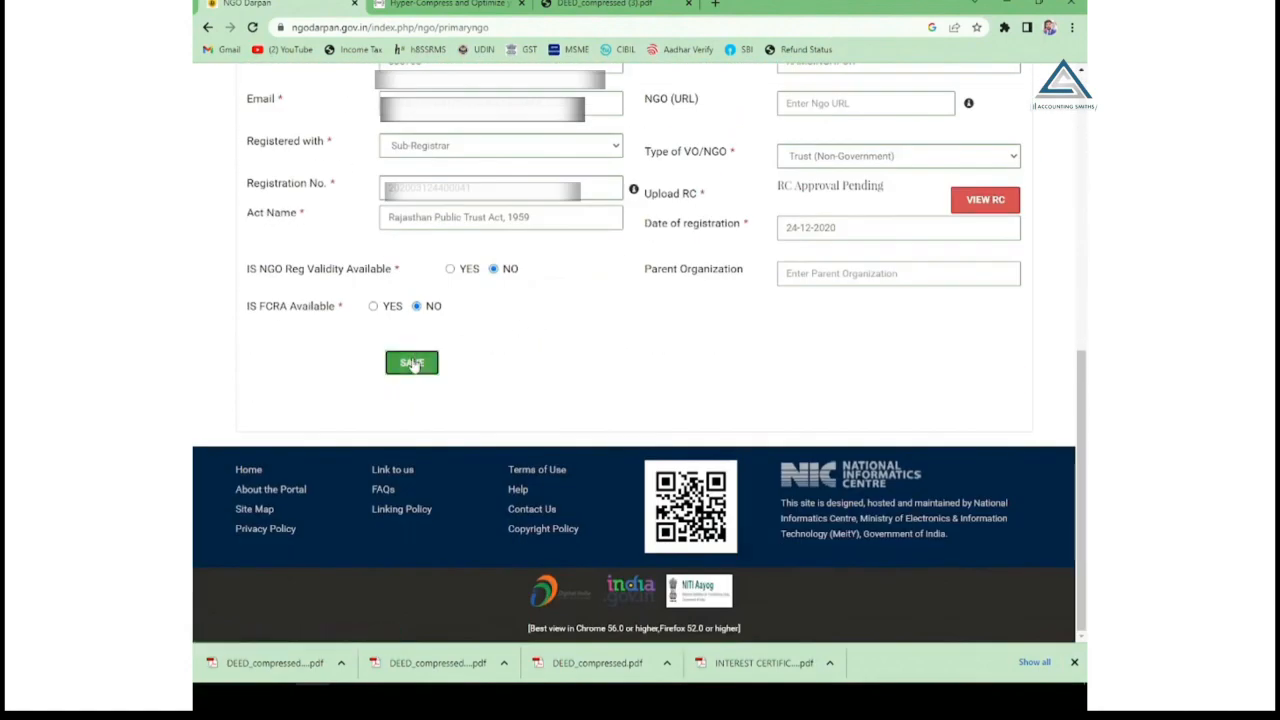
click(411, 362)
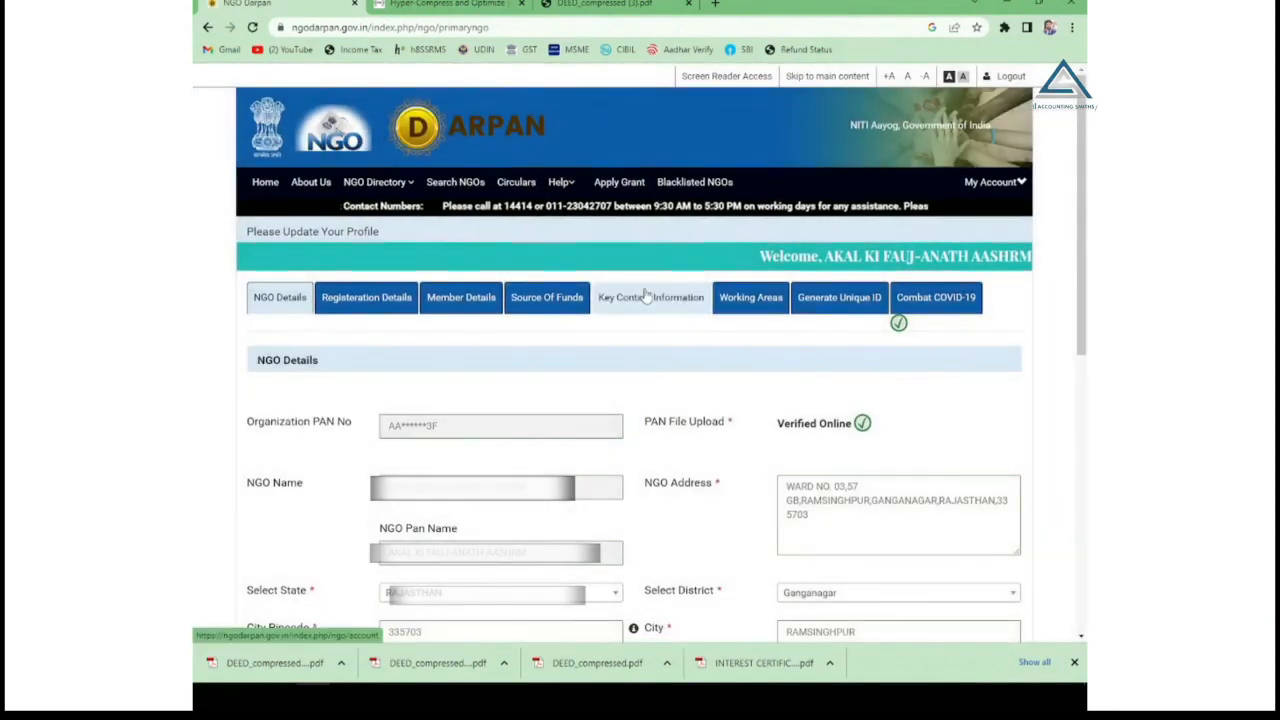
Show Registration Details listing the Sub-Registrar Trust registration under Rajasthan Public Trust Act, 1959.
scroll(646, 296, down, 8)
scroll(646, 296, up, 8)
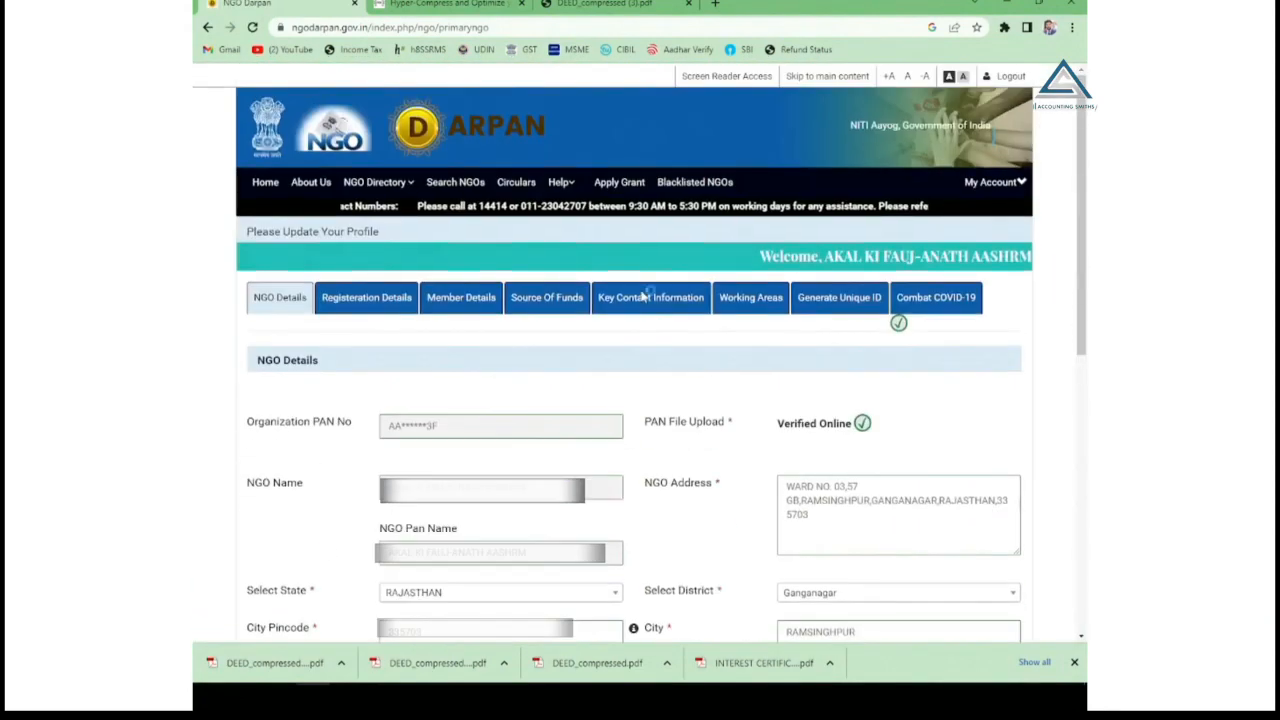
click(366, 302)
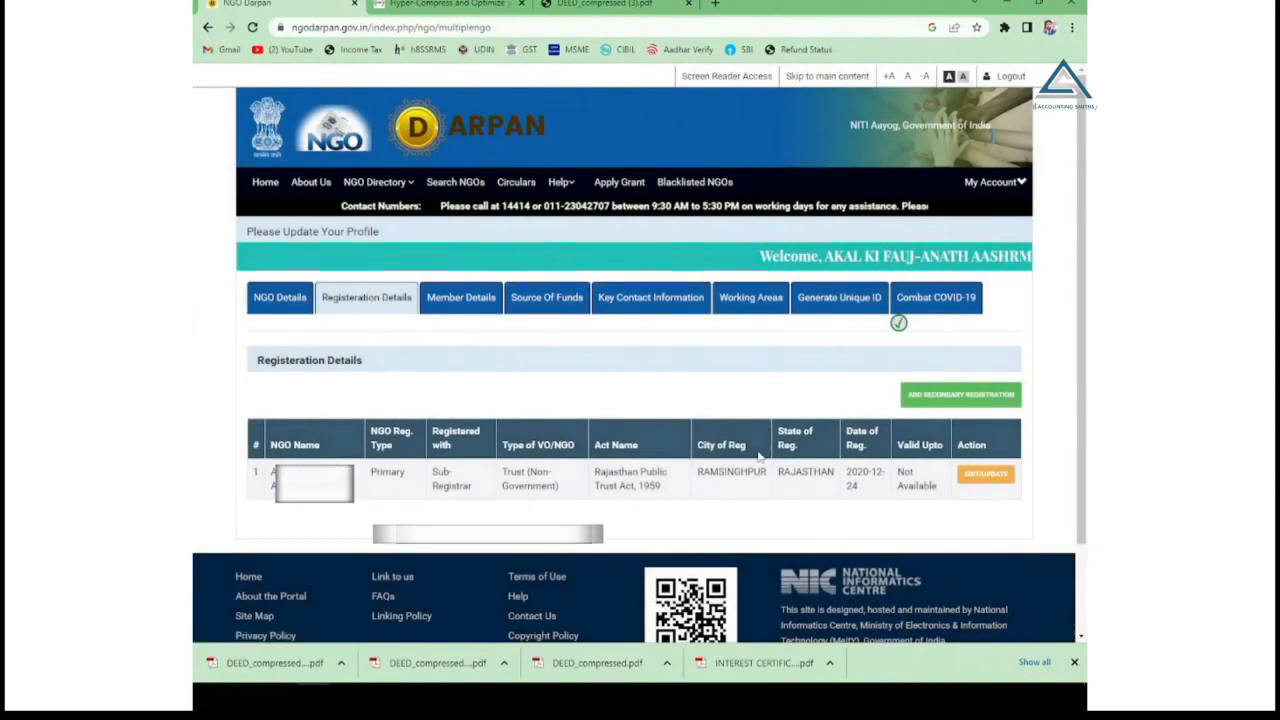
scroll(840, 450, down, 2)
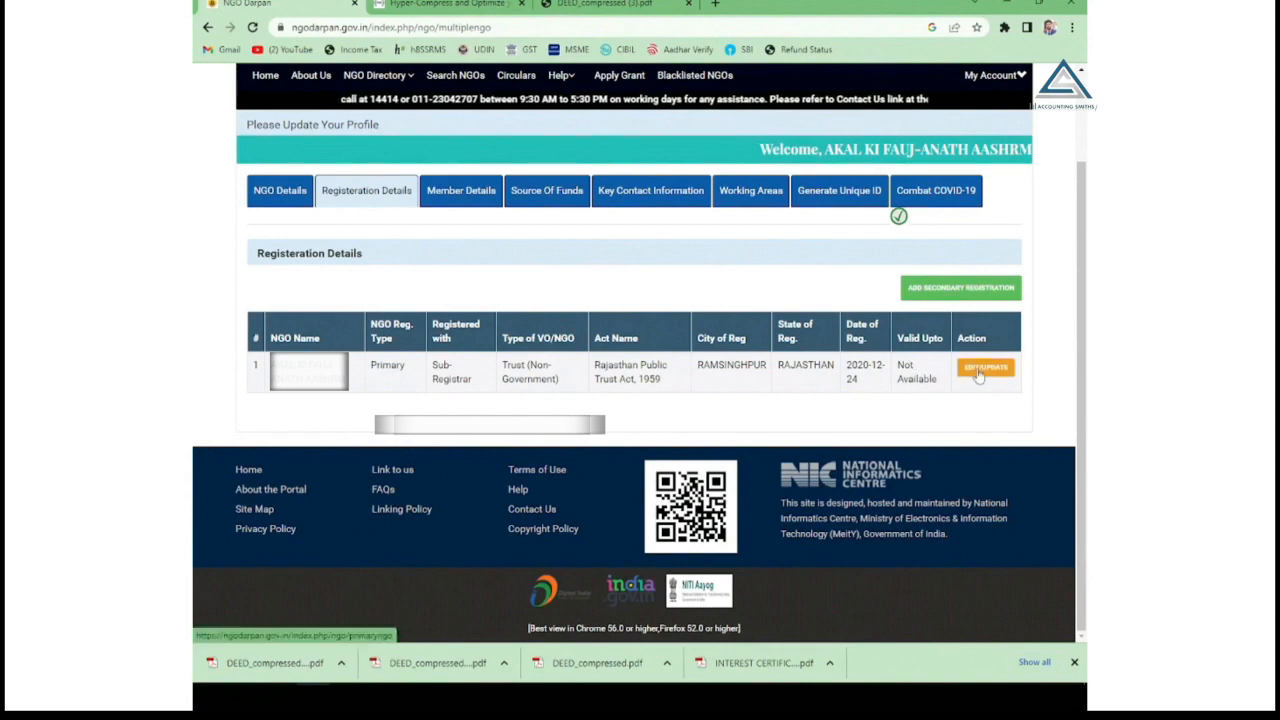
Open Member Details and highlight the required Chairman, Secretary General and Treasurer posts.
click(455, 192)
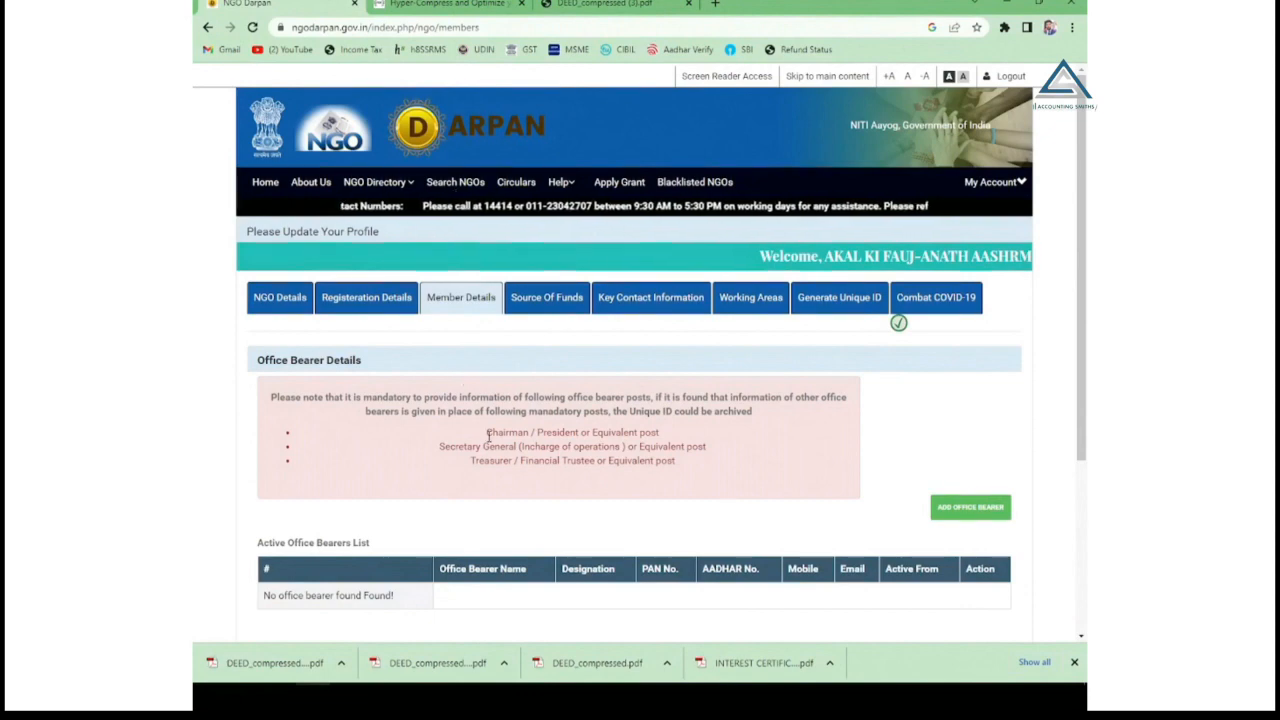
drag(487, 432, 588, 433)
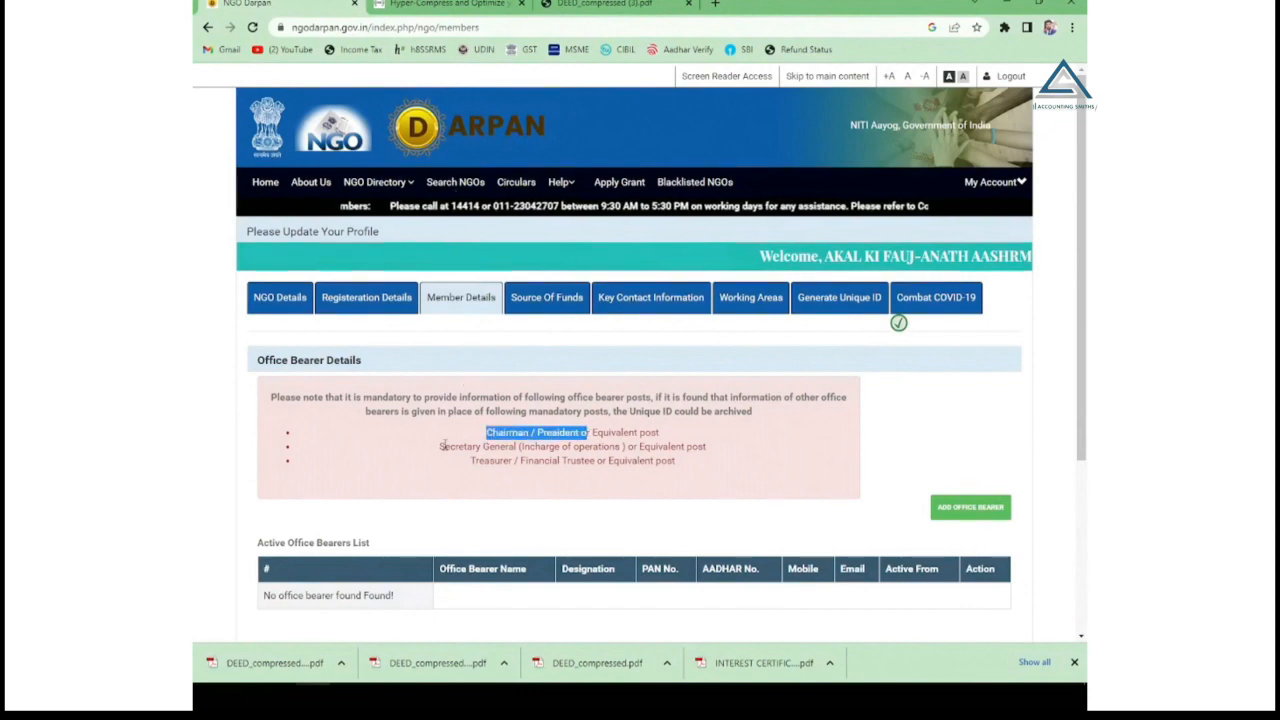
drag(440, 447, 536, 447)
drag(476, 466, 582, 468)
click(548, 498)
scroll(548, 498, down, 2)
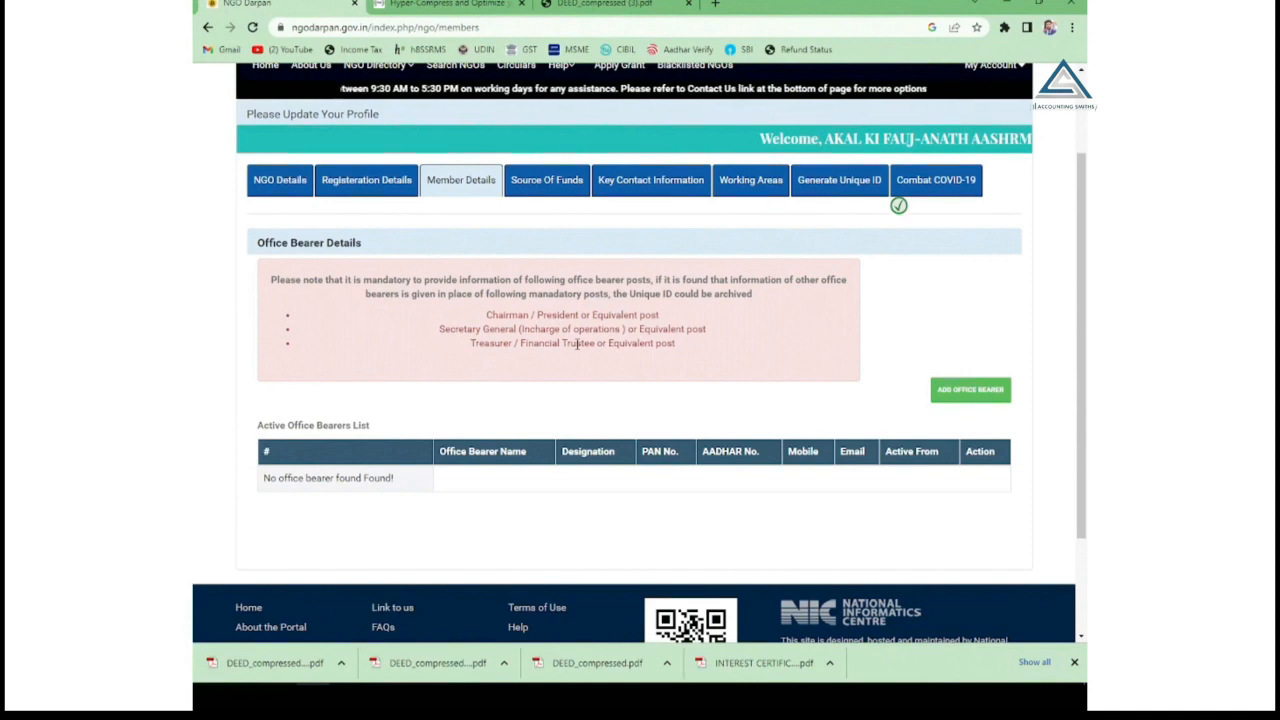
Start a new office bearer with gender Male, a date of birth, and designation President.
click(969, 393)
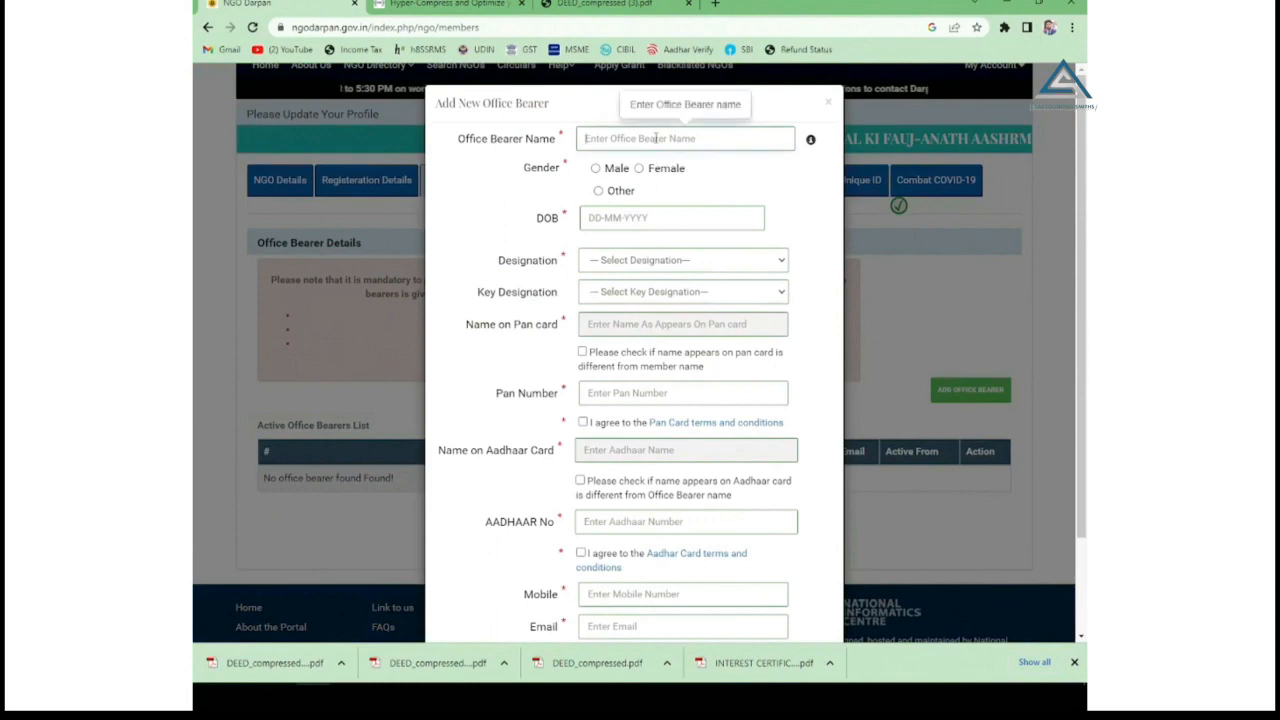
click(595, 170)
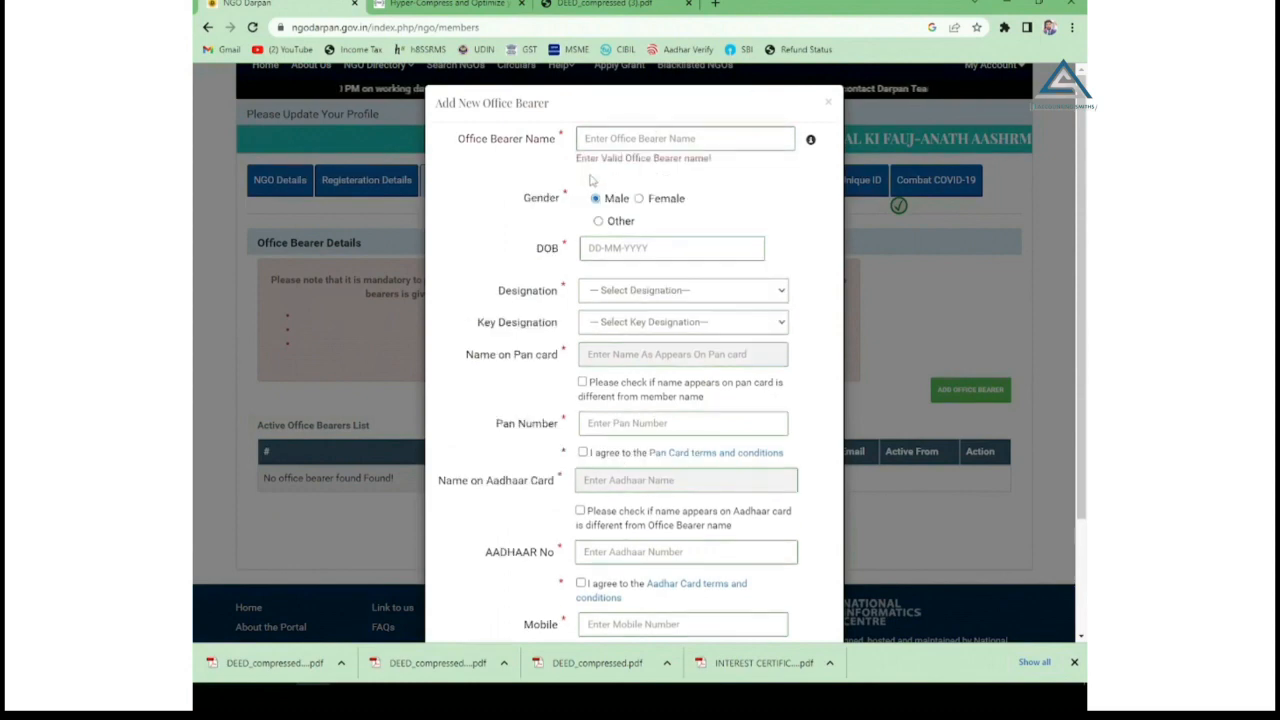
click(598, 247)
click(636, 289)
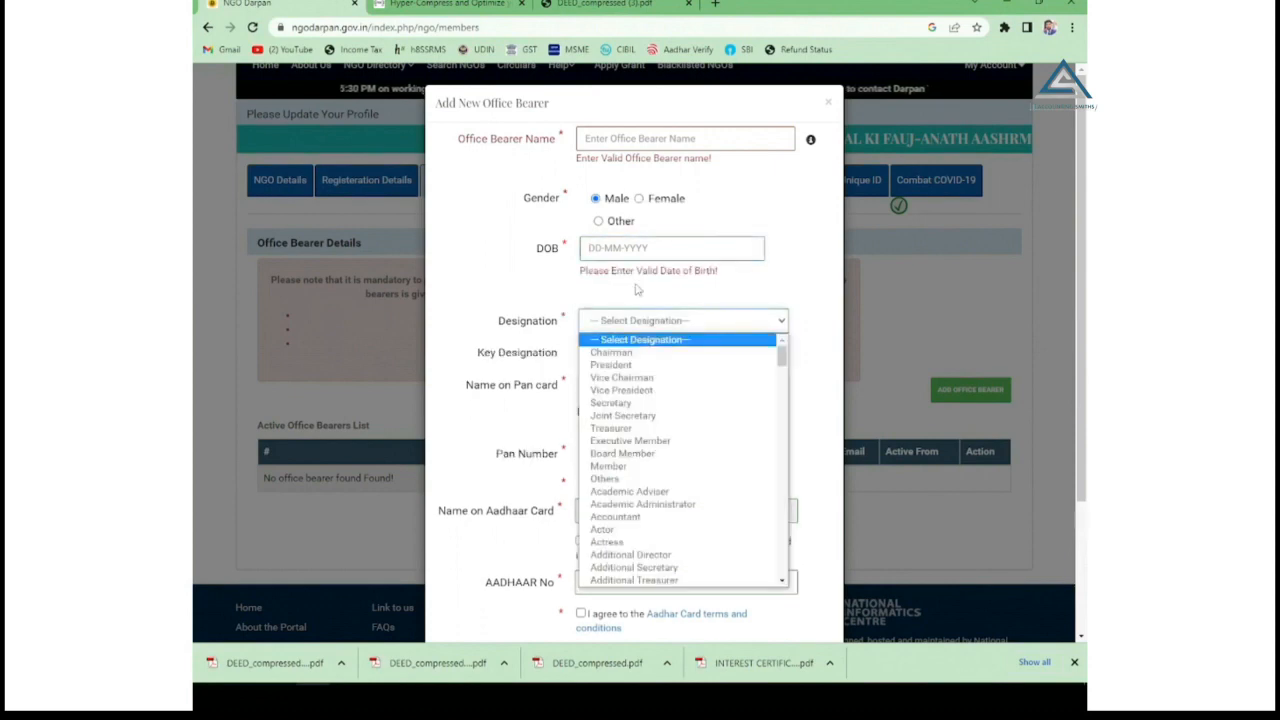
click(626, 366)
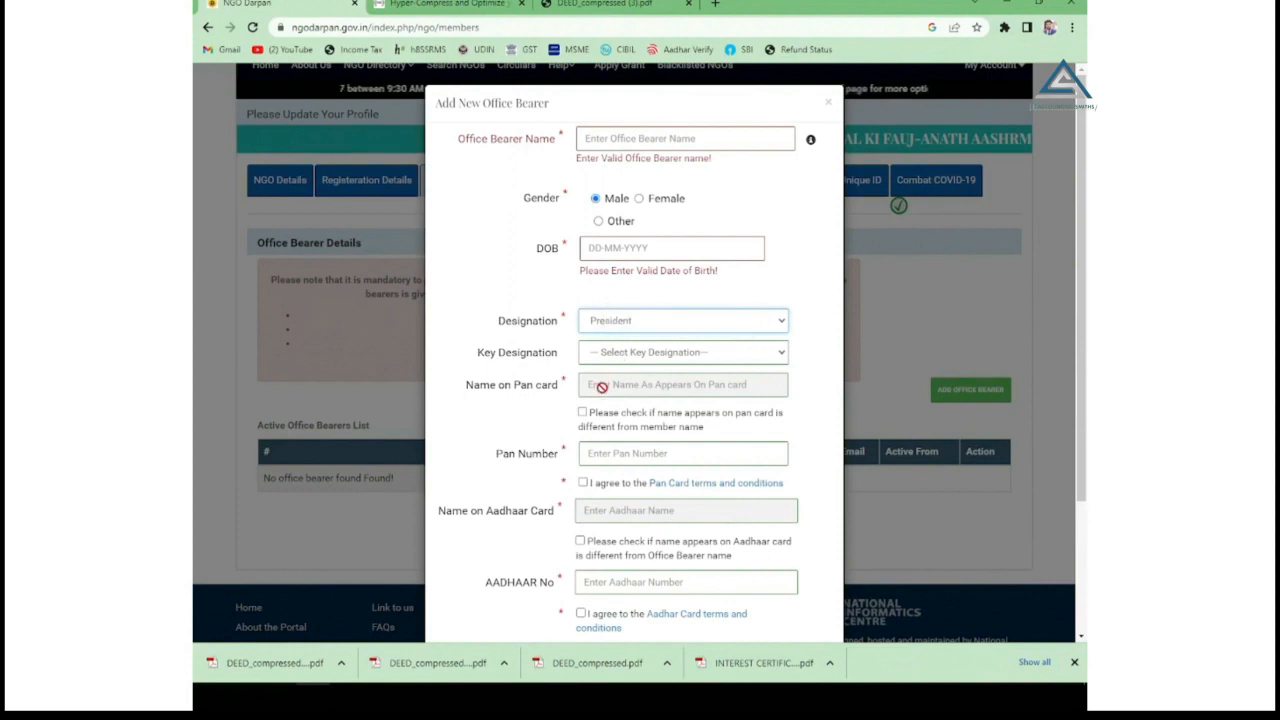
scroll(603, 387, down, 1)
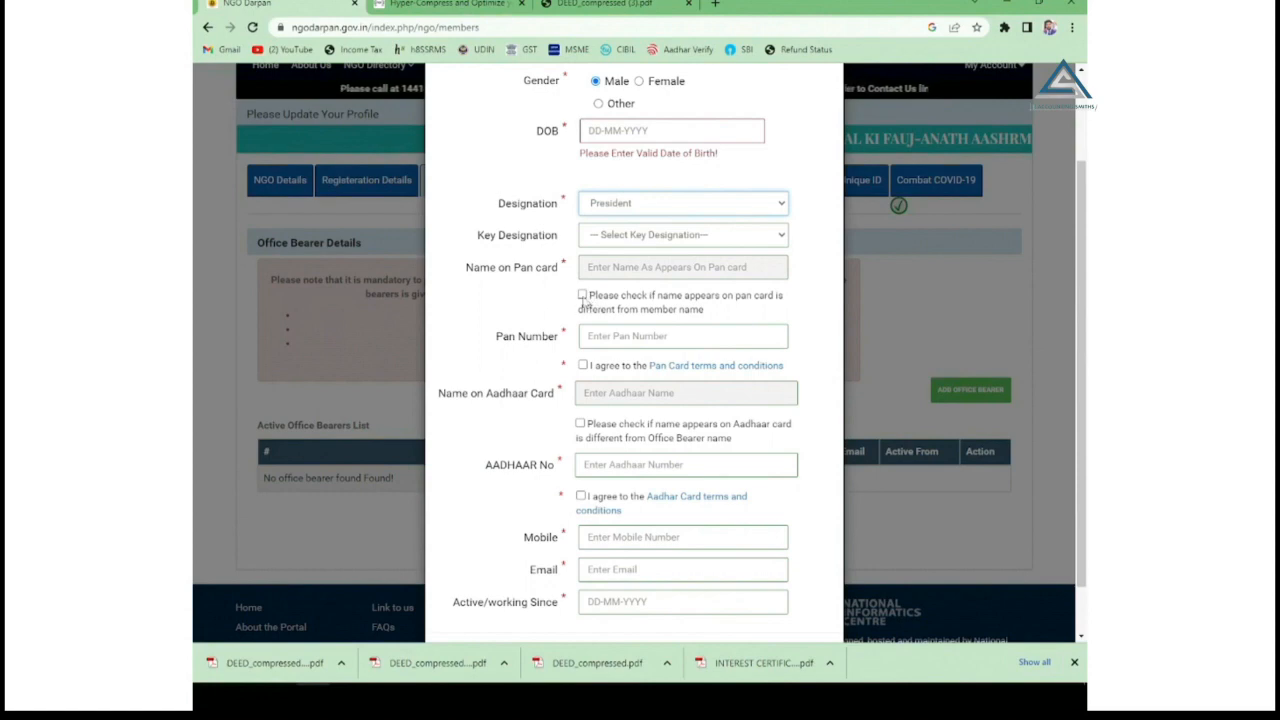
Enter and agree to PAN and Aadhaar details, add the mobile number, and set the Active Since date.
click(611, 340)
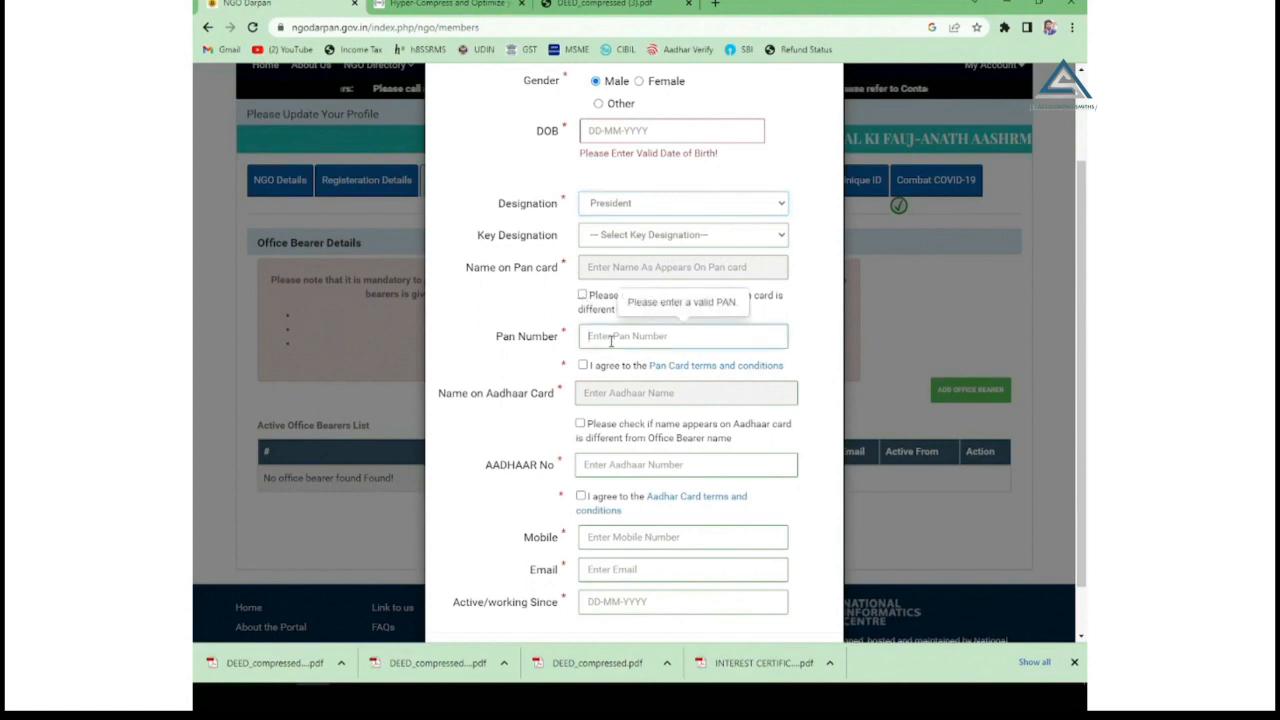
click(583, 365)
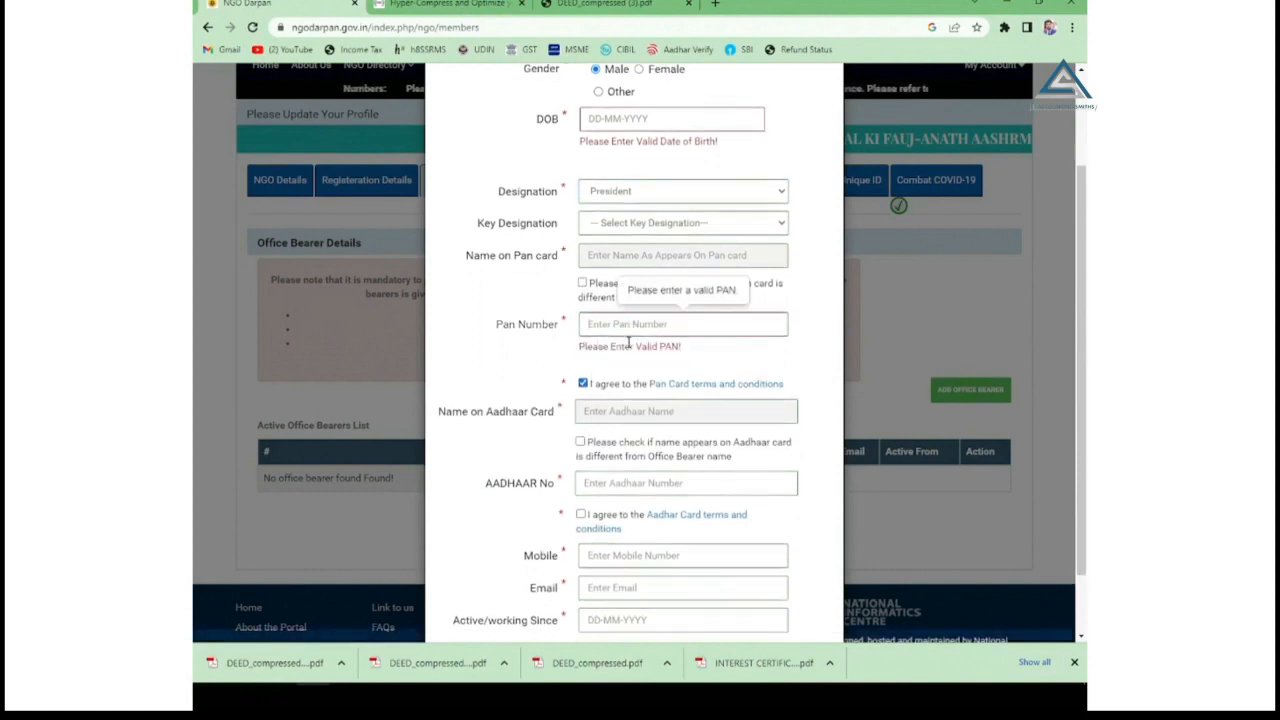
scroll(628, 343, down, 1)
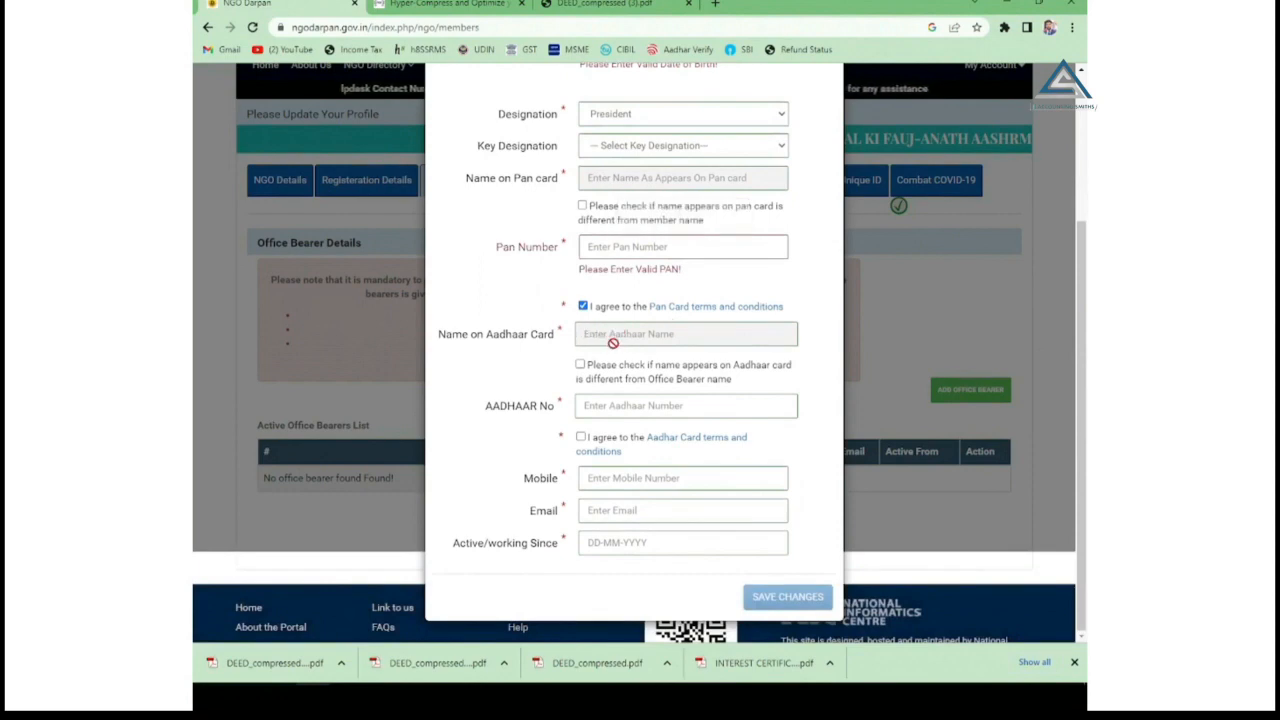
click(591, 405)
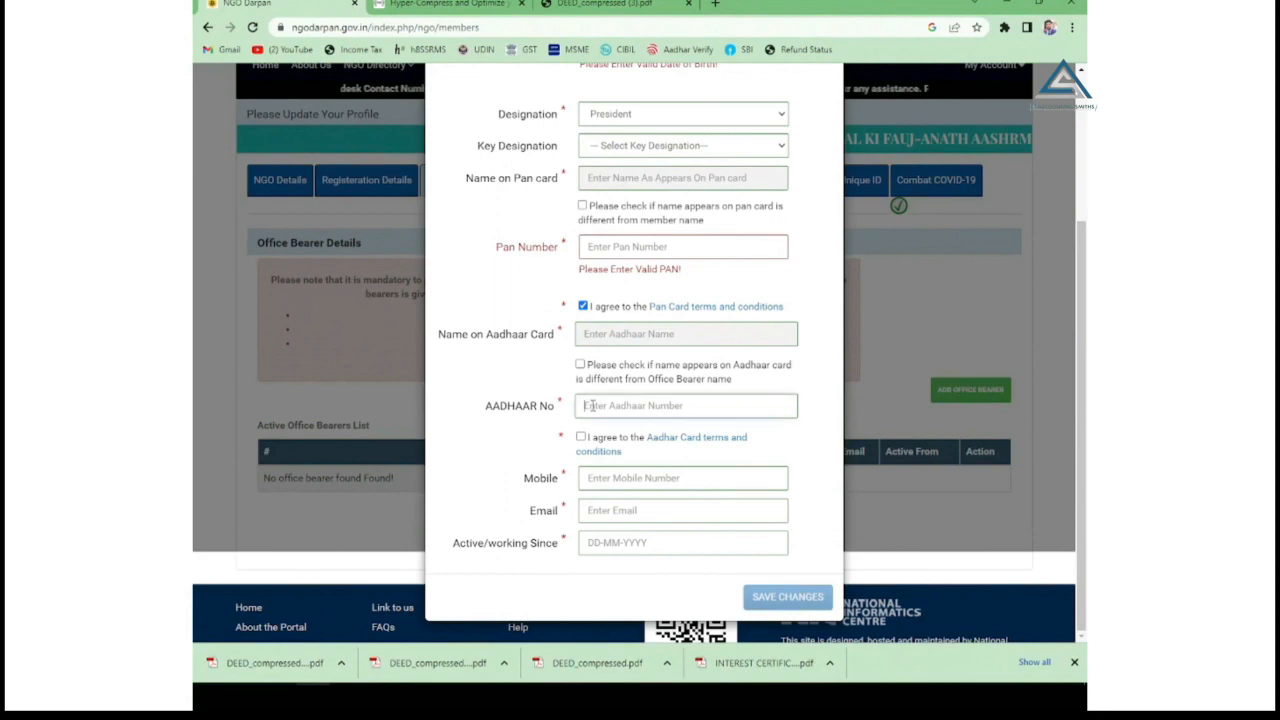
click(582, 437)
scroll(590, 445, down, 1)
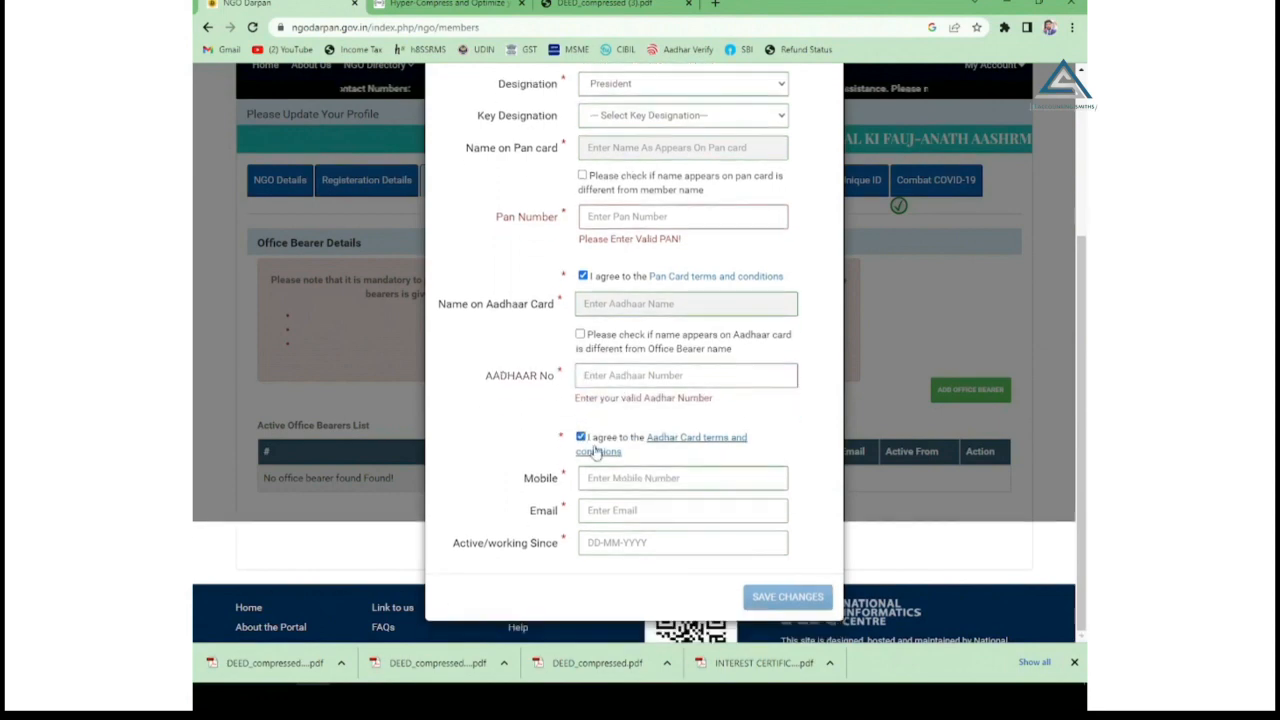
click(603, 481)
click(603, 524)
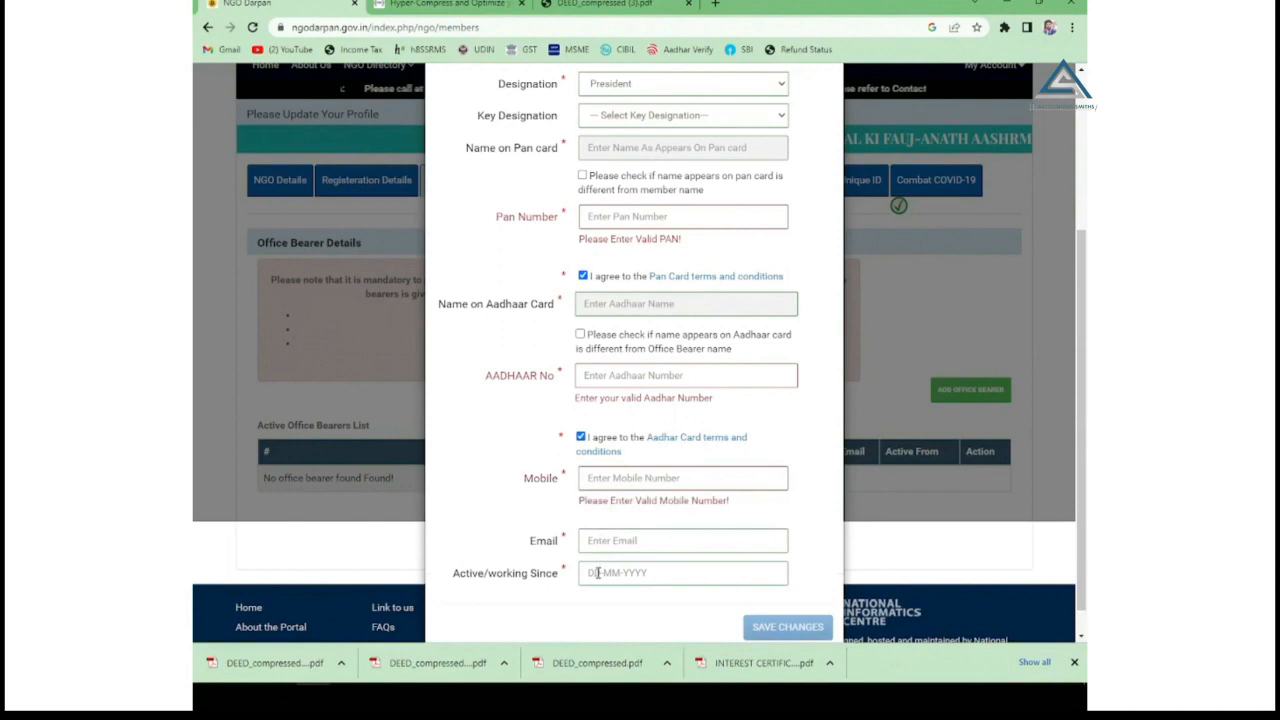
click(597, 573)
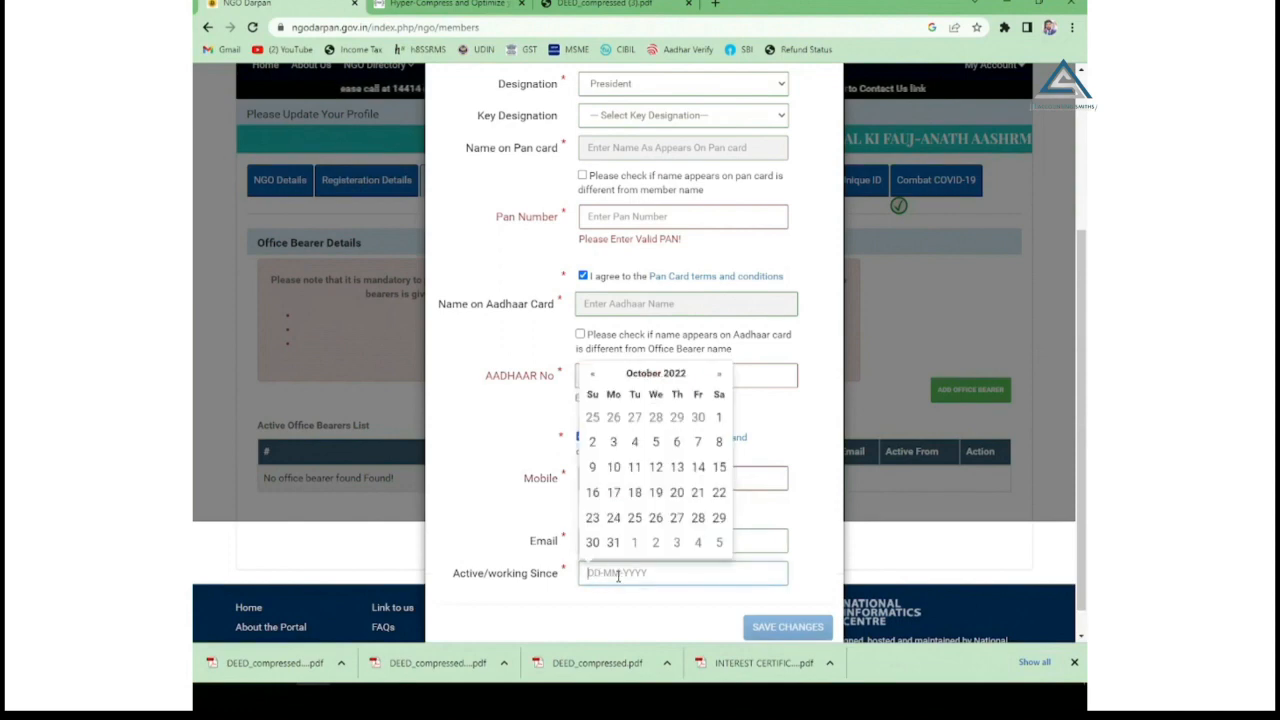
click(818, 565)
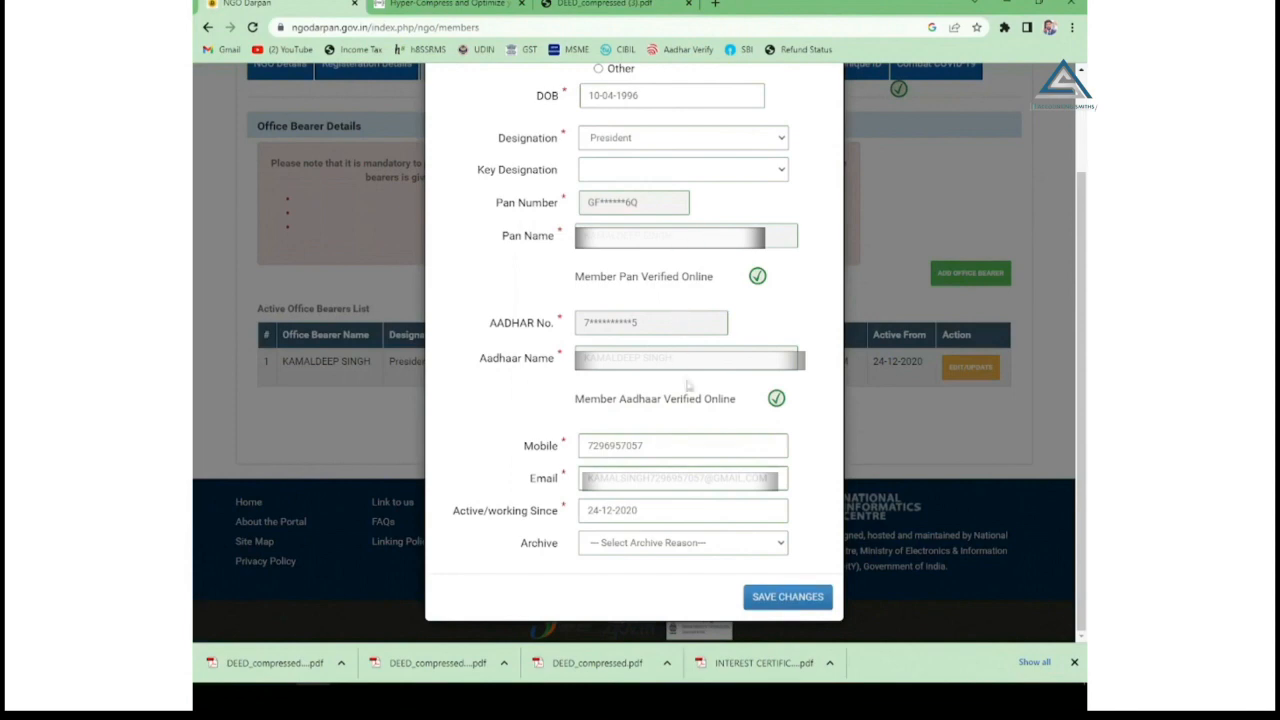
Save the President's details, close the form, and check the President's row from 24-12-2020.
click(775, 597)
scroll(729, 335, up, 2)
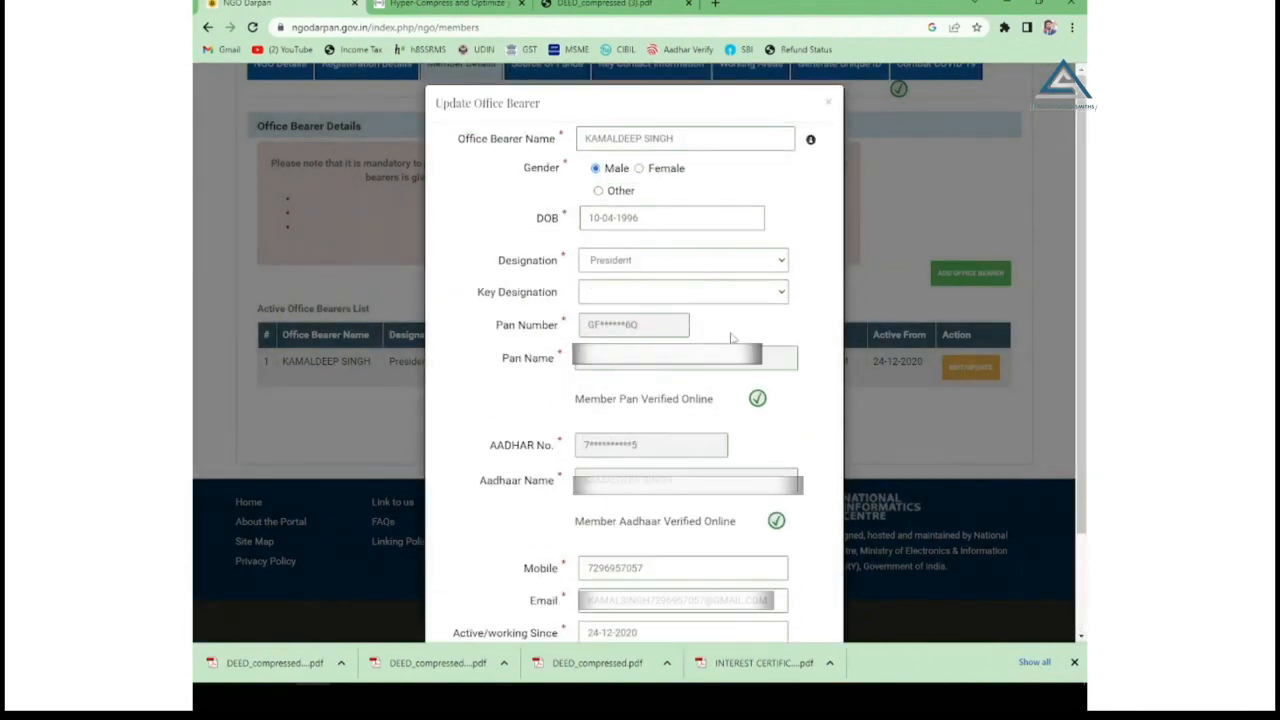
scroll(729, 335, down, 2)
scroll(727, 338, up, 2)
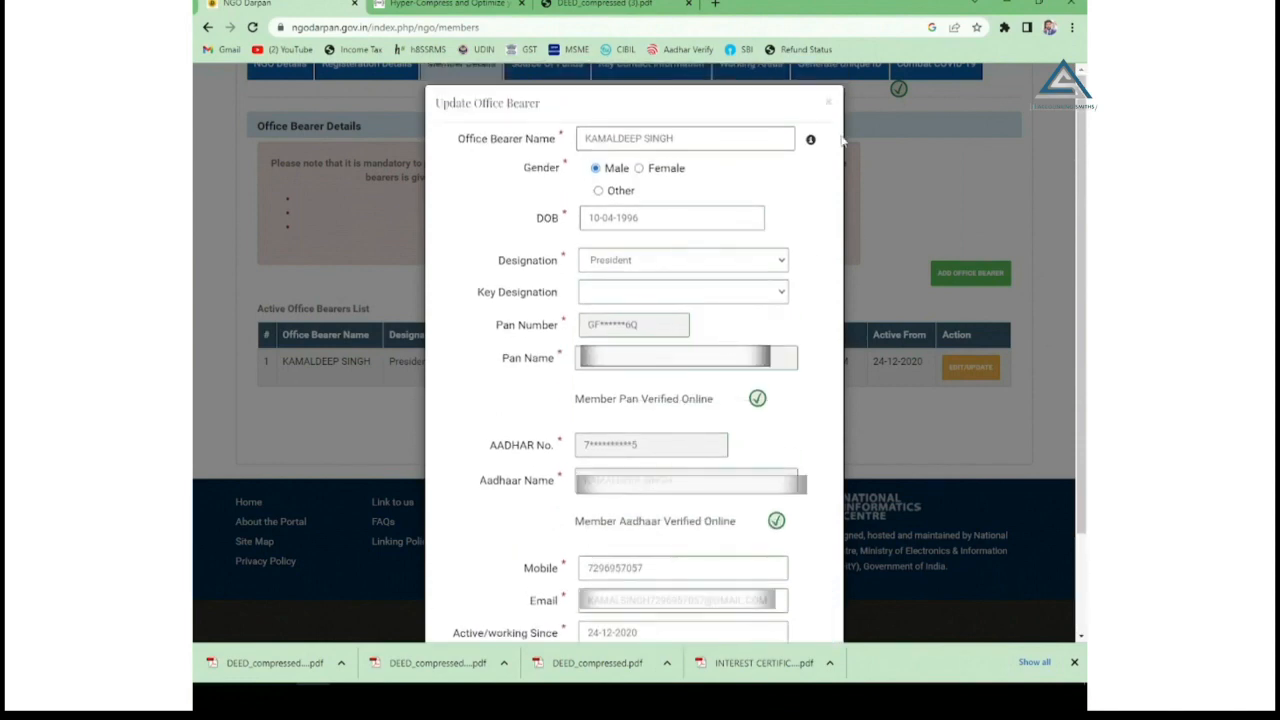
click(829, 102)
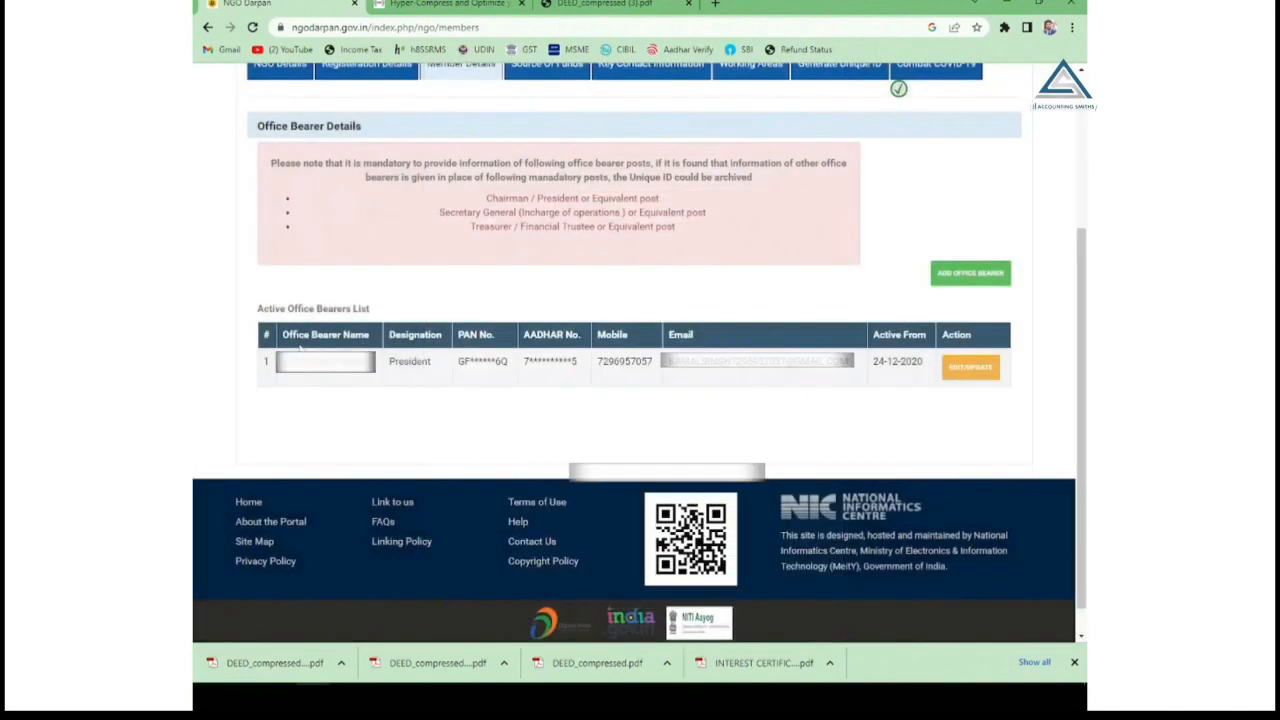
drag(378, 361, 916, 364)
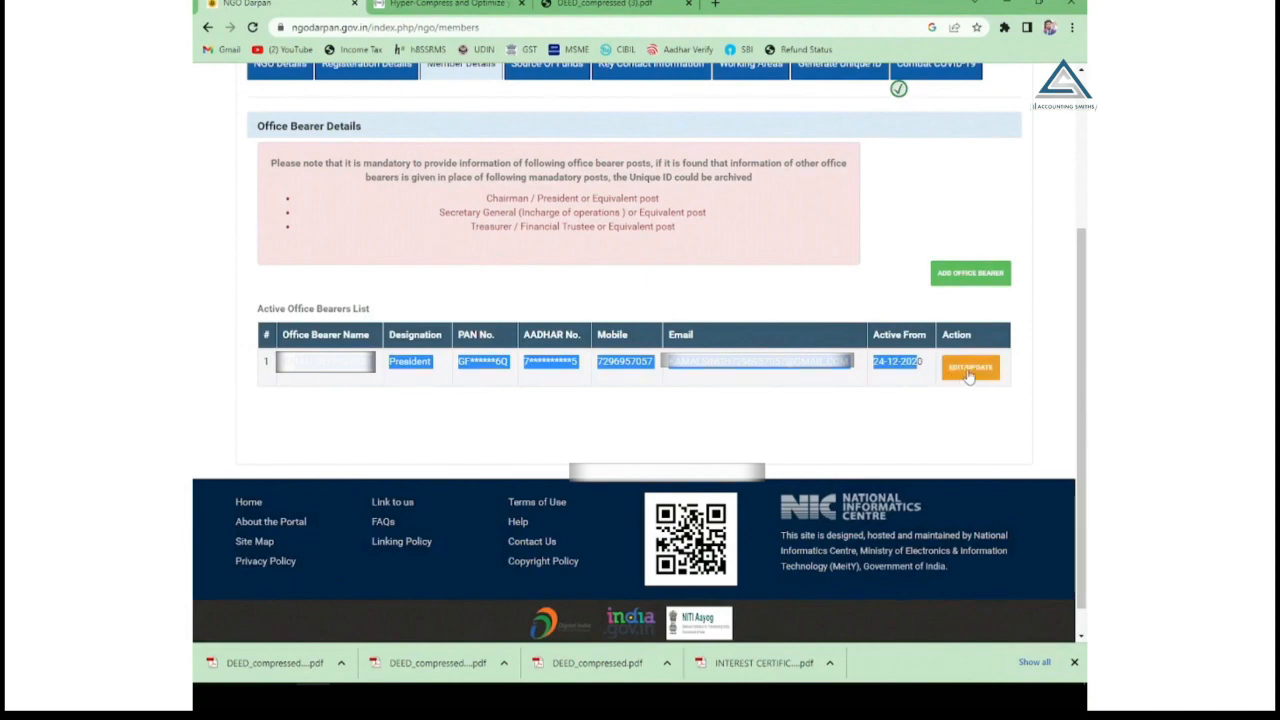
click(957, 184)
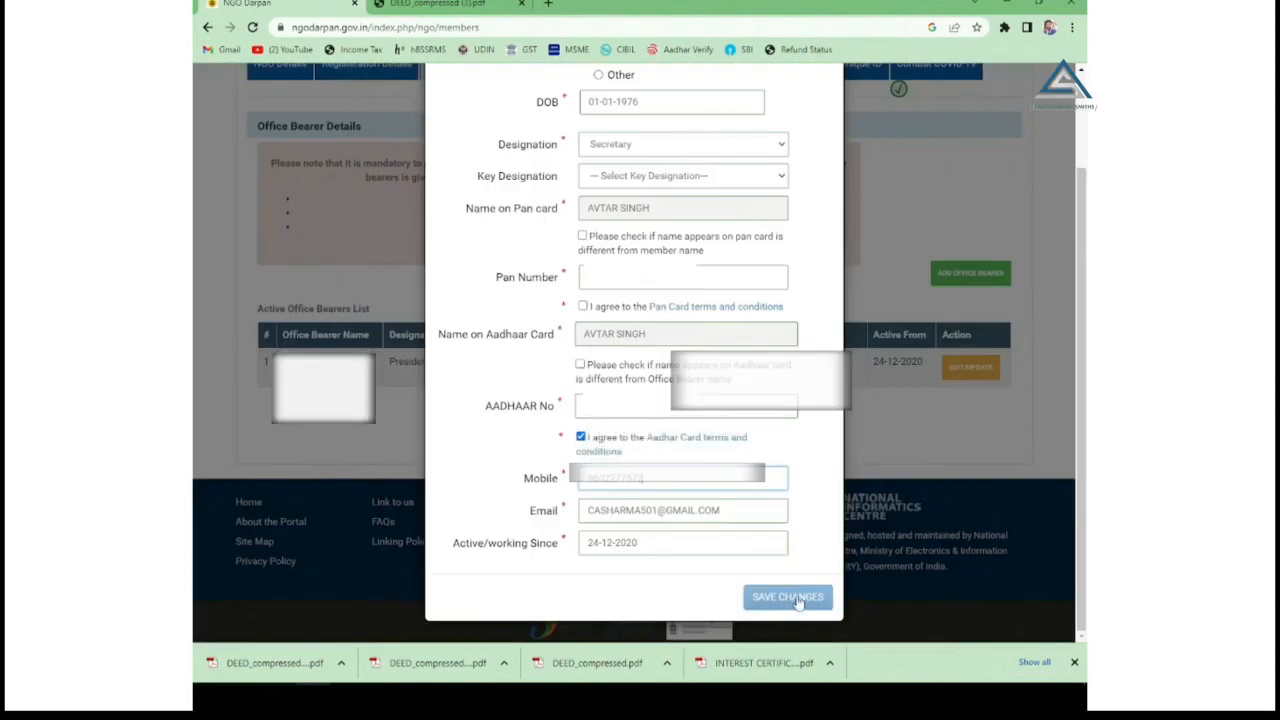
Agree to the PAN terms, allow a different PAN name, and save the Secretary's details.
click(787, 597)
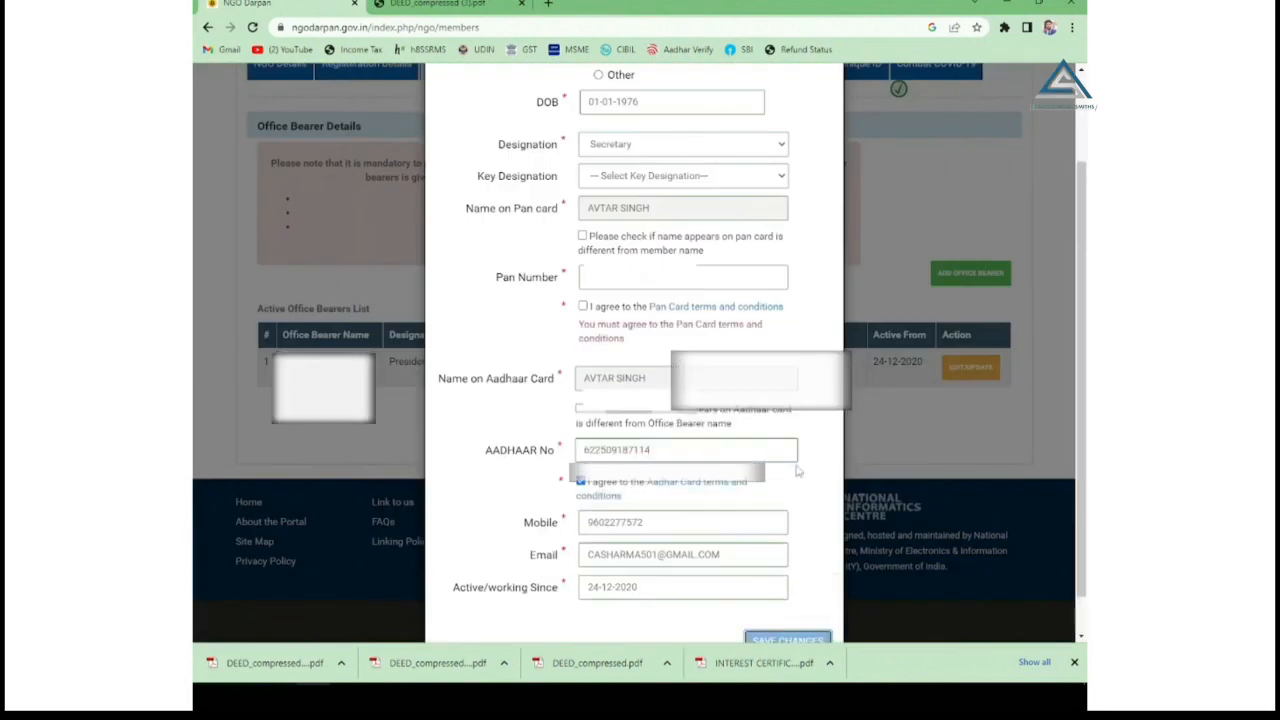
click(582, 306)
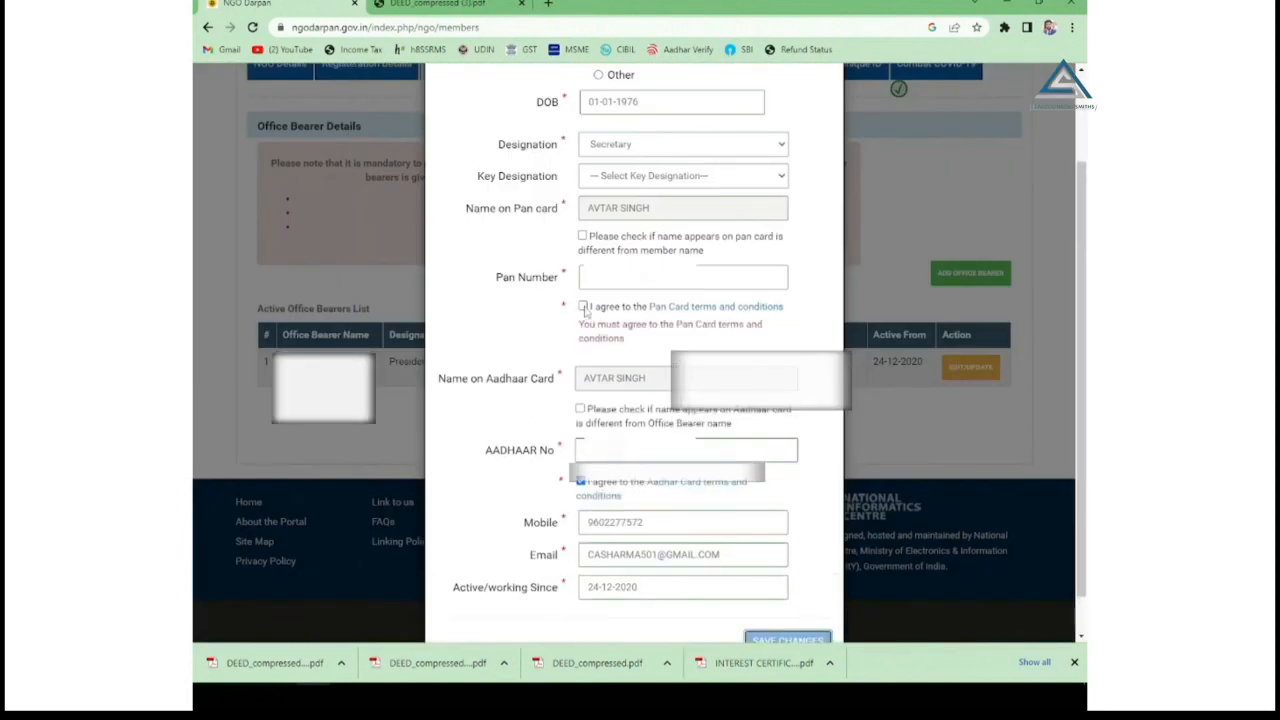
click(582, 237)
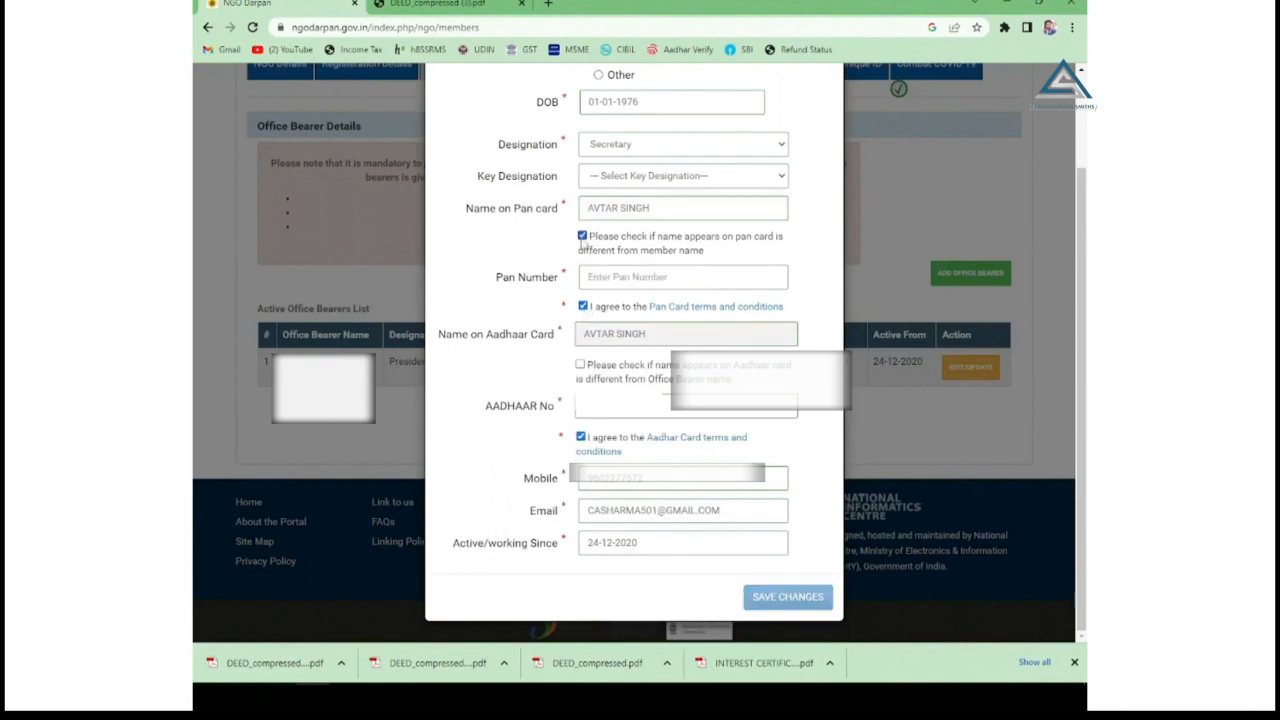
click(788, 596)
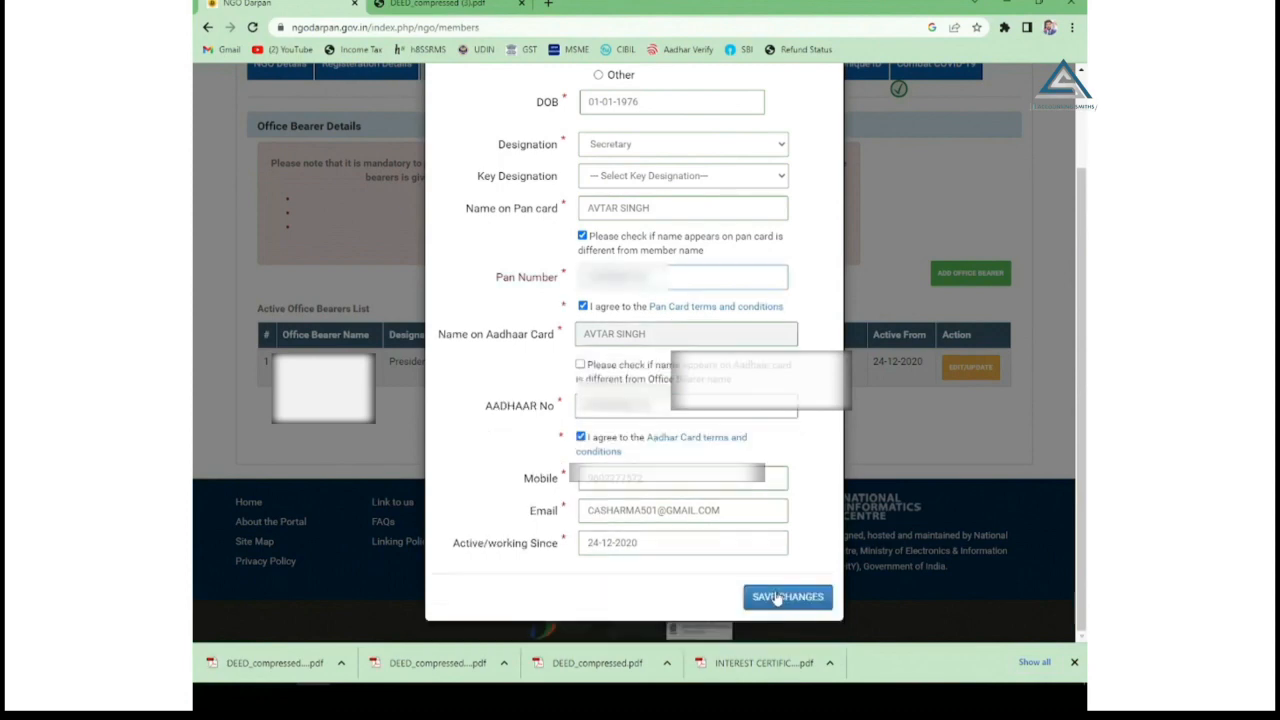
click(778, 597)
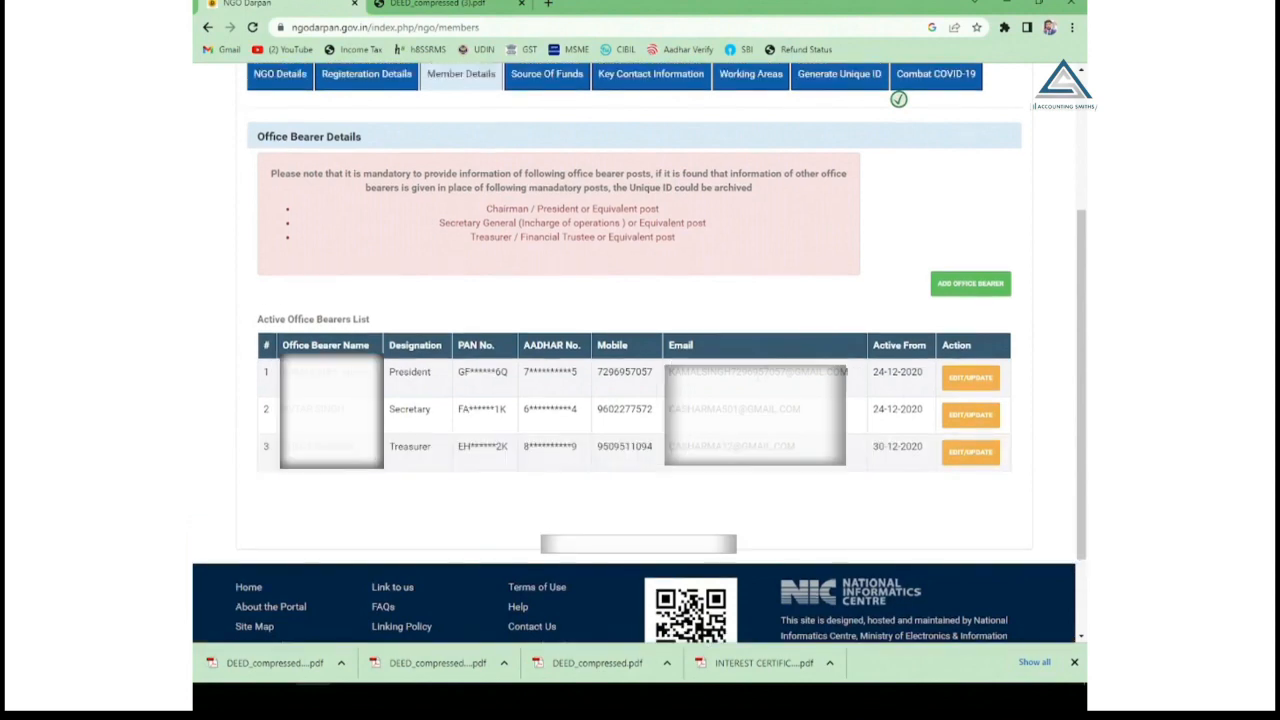
scroll(640, 350, up, 3)
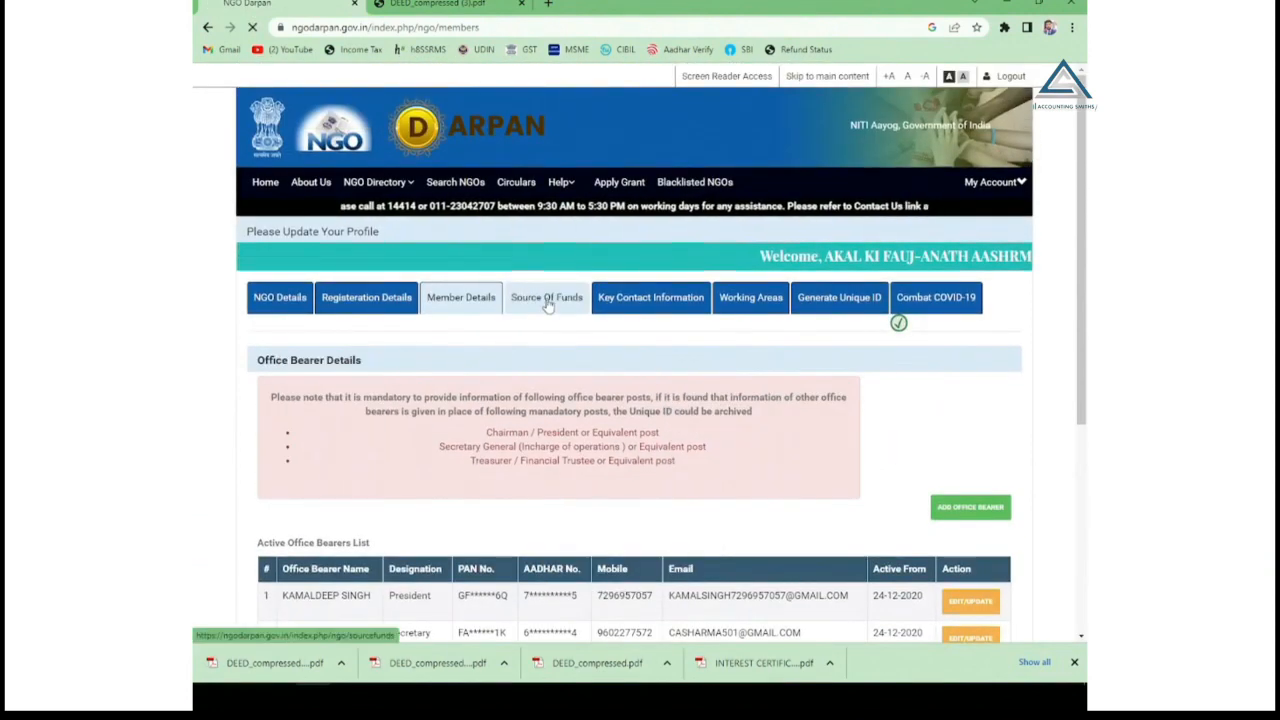
Add a 2020-2021 Source Of Funds entry: no grant sanctioned, purpose 'GENERAL PUBLIC DONATION'.
click(549, 298)
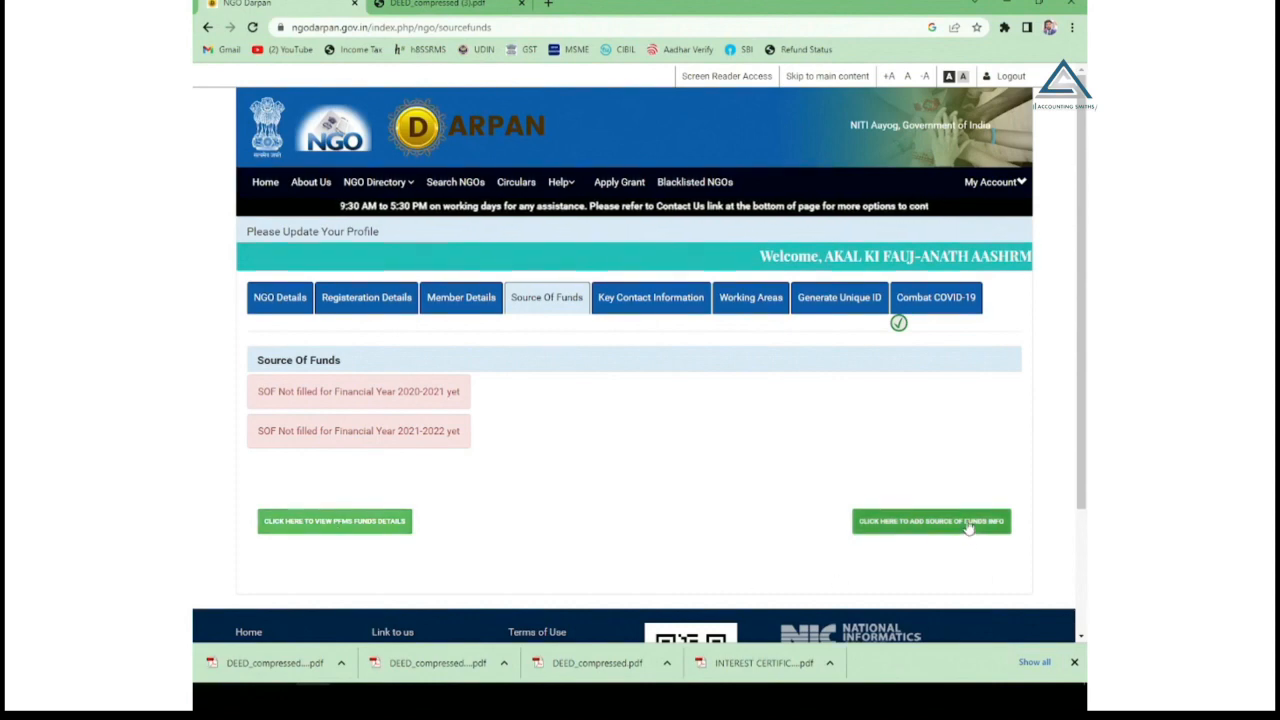
click(968, 528)
click(678, 147)
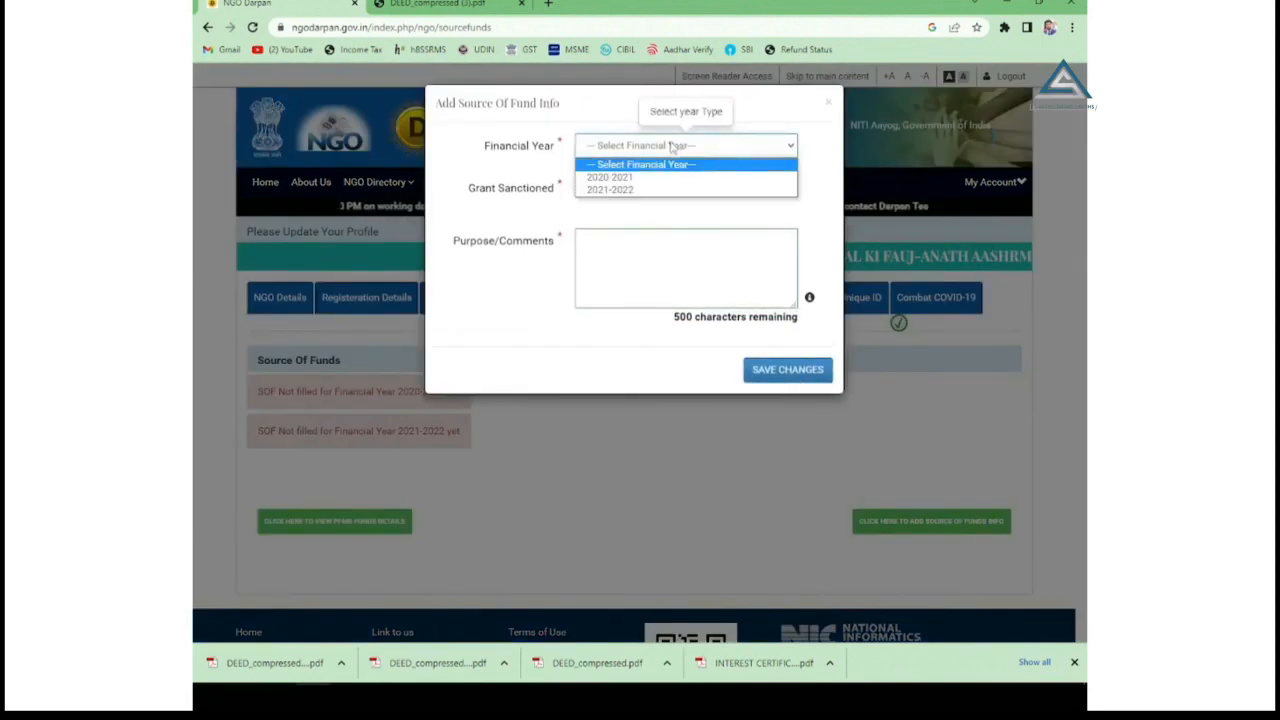
click(609, 177)
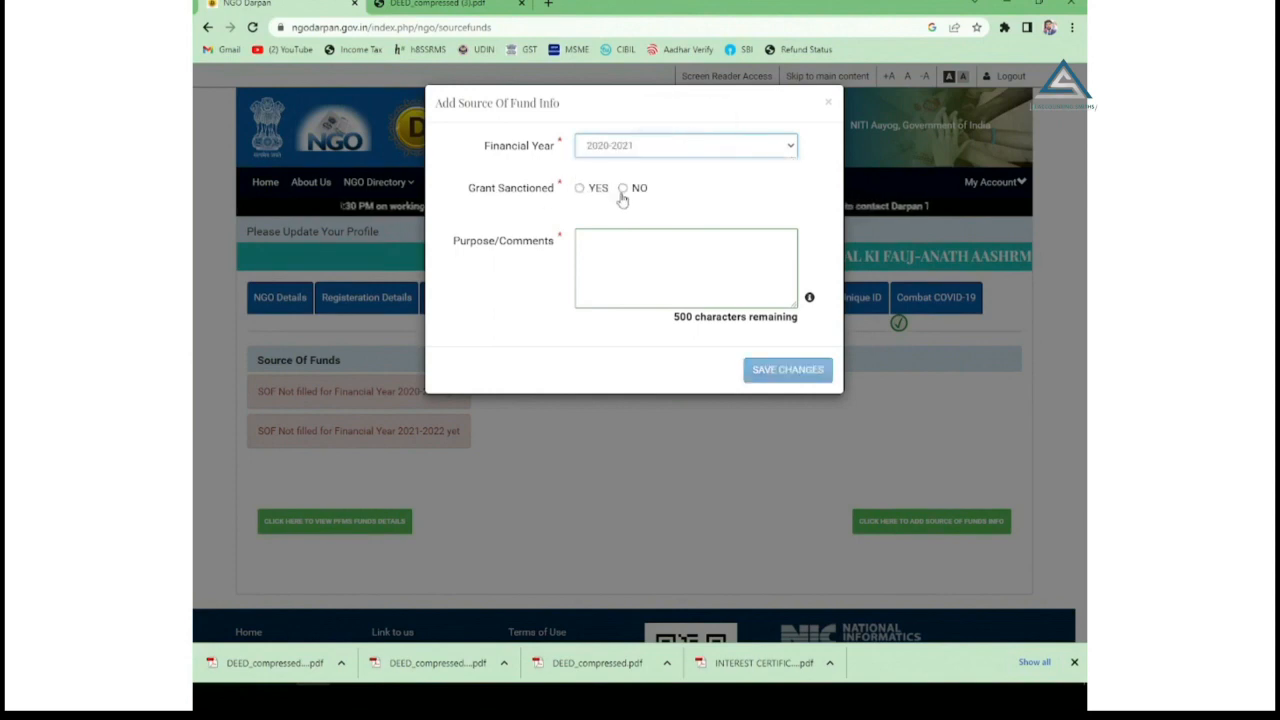
click(623, 190)
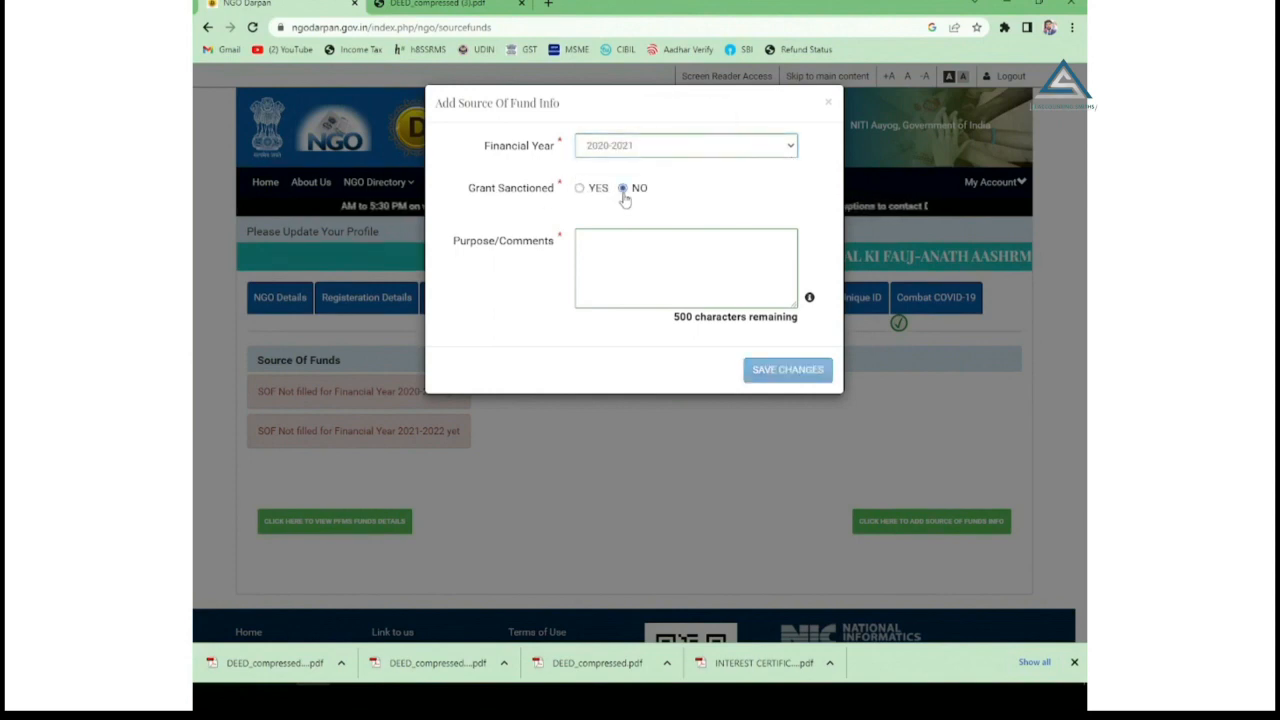
click(605, 249)
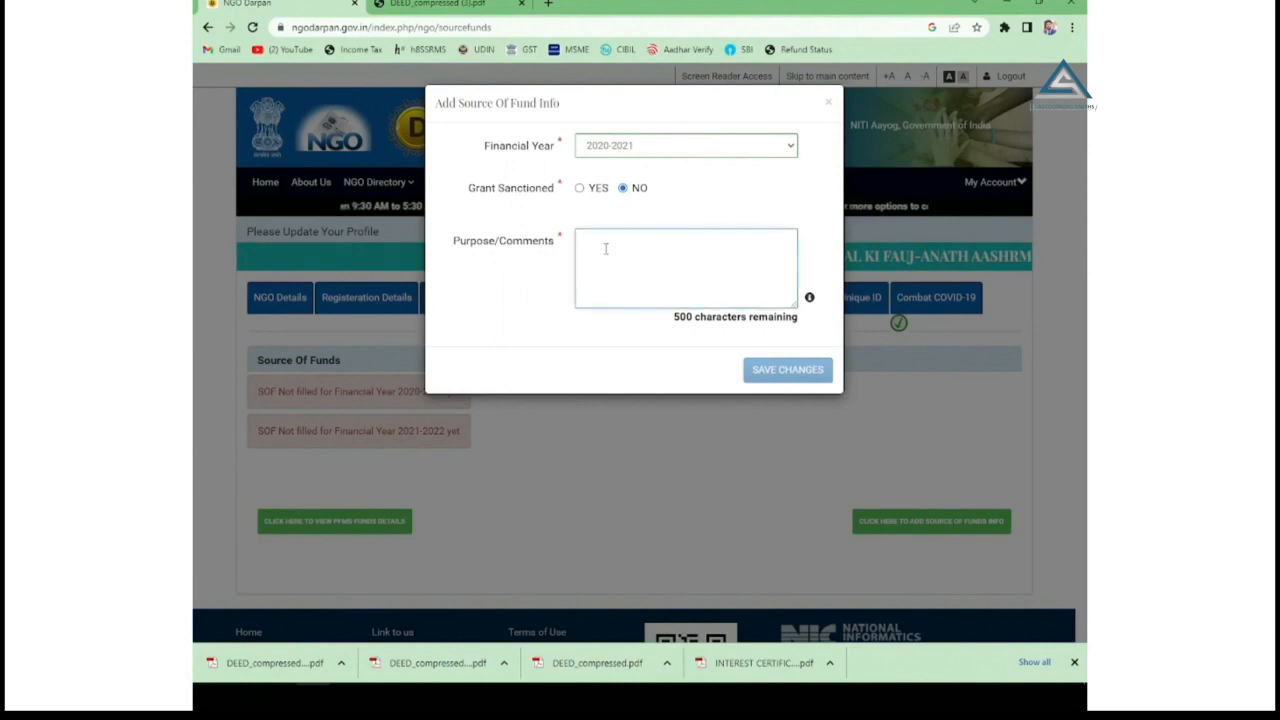
text(GEN)
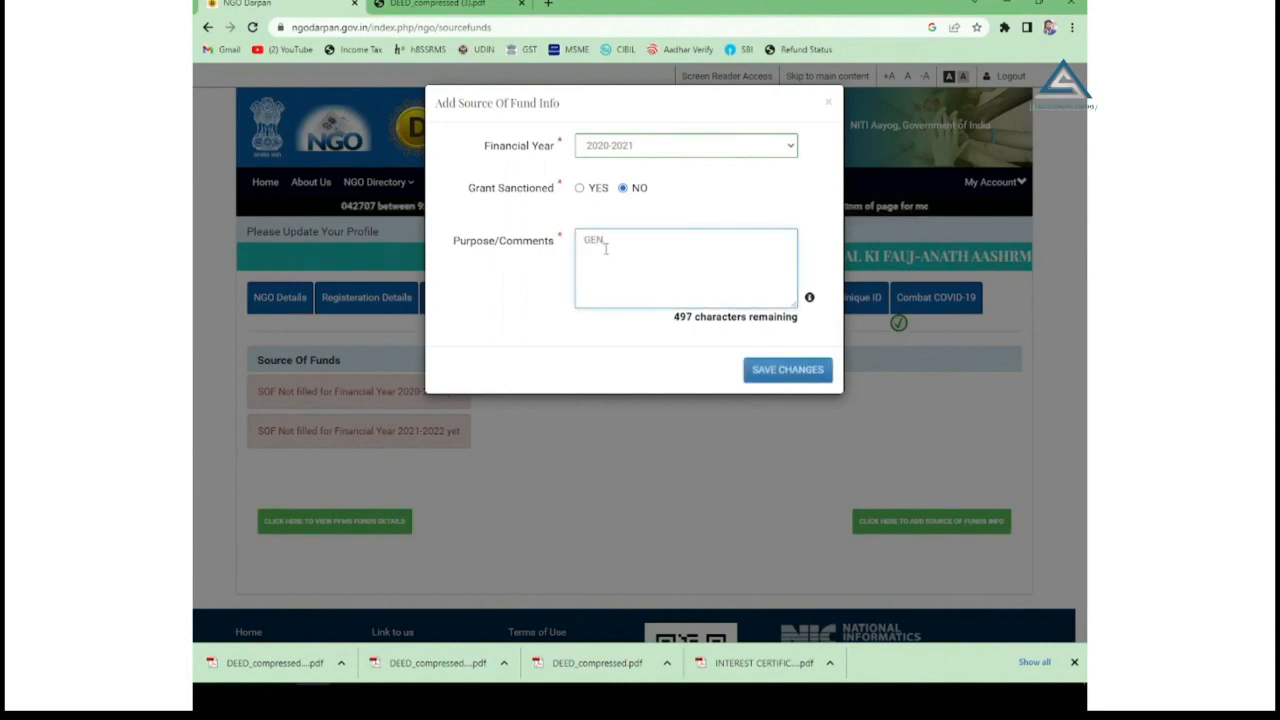
text(ERAL PUBLIC)
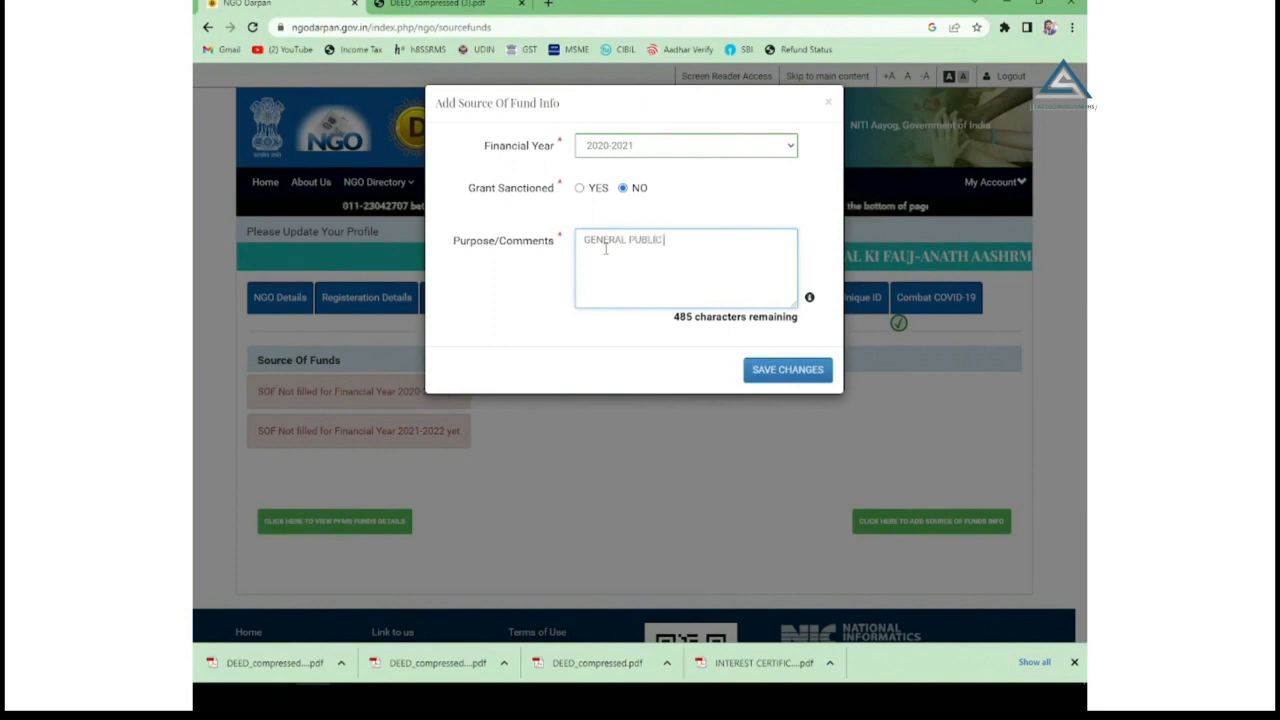
text( DONATION)
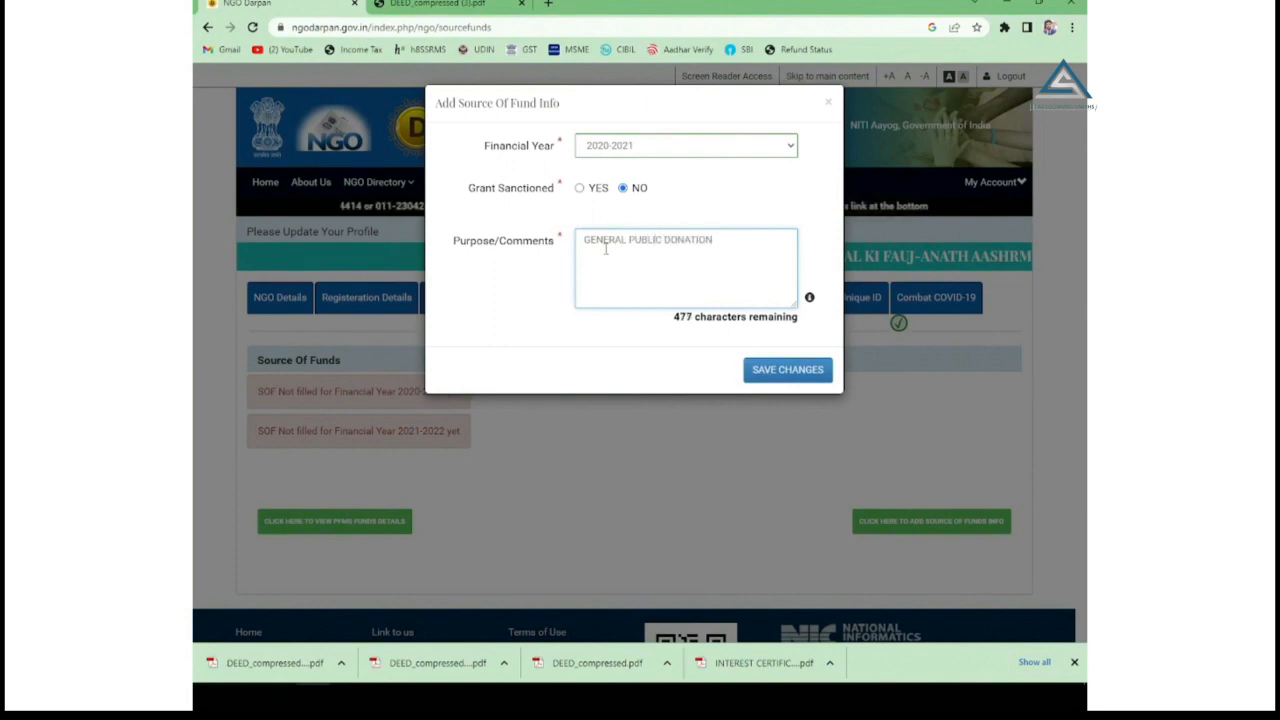
click(777, 369)
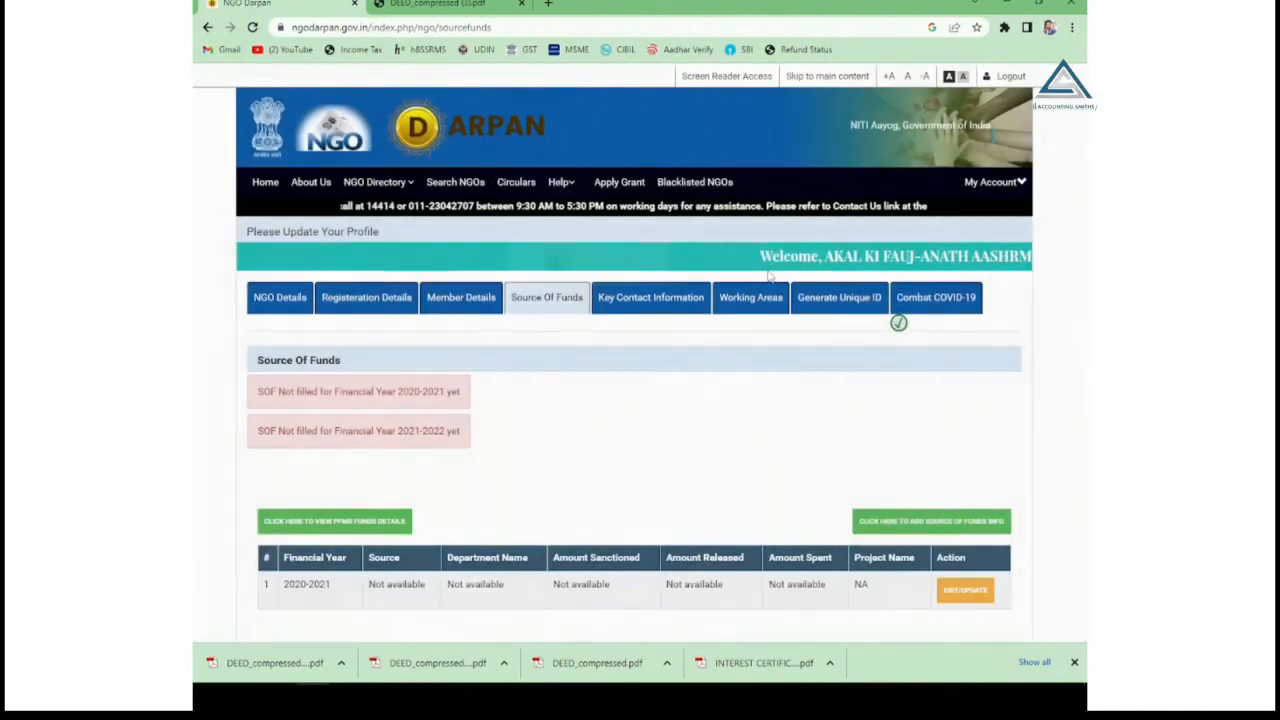
scroll(740, 370, down, 1)
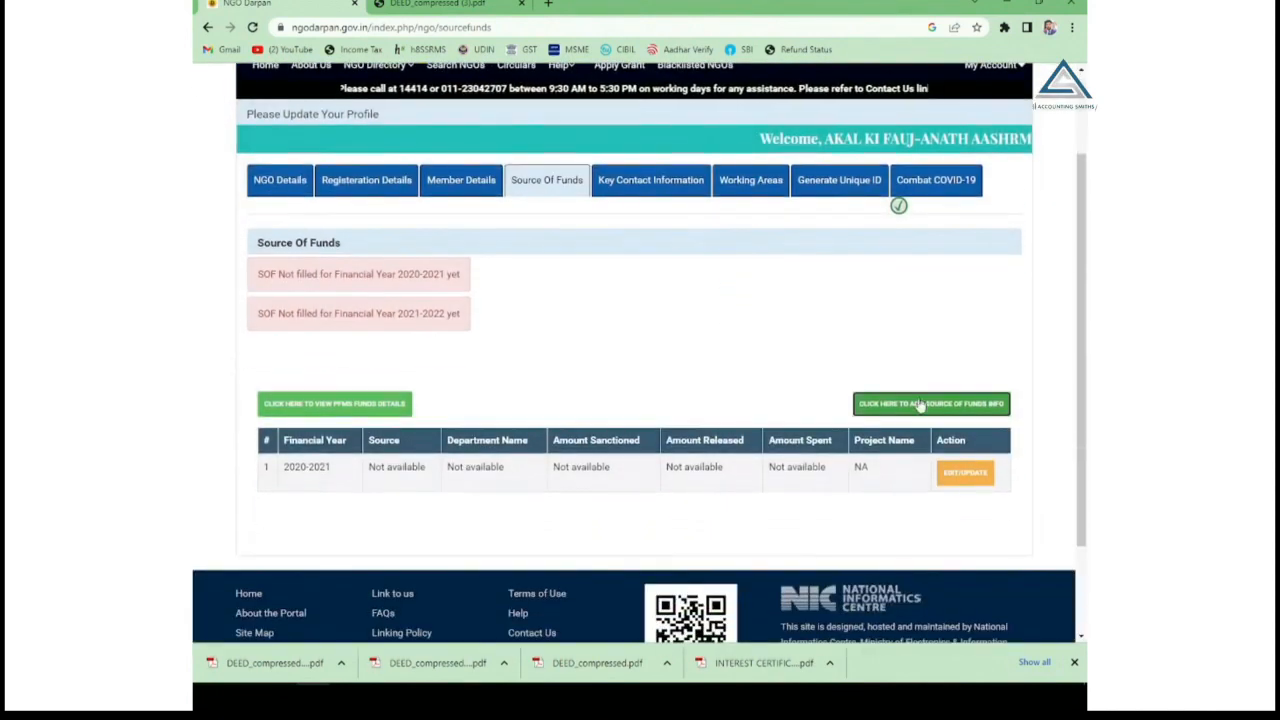
Add the same no-grant Source Of Funds entry for financial year 2021-2022.
click(918, 403)
click(650, 147)
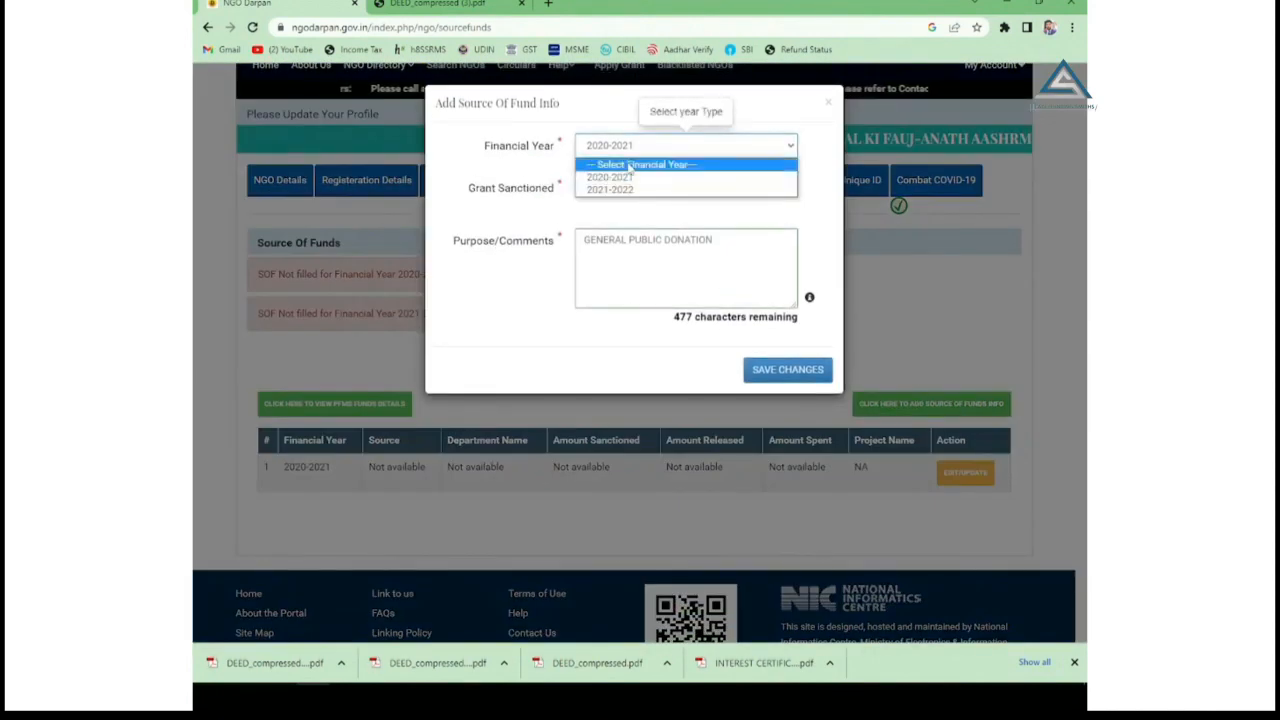
click(612, 190)
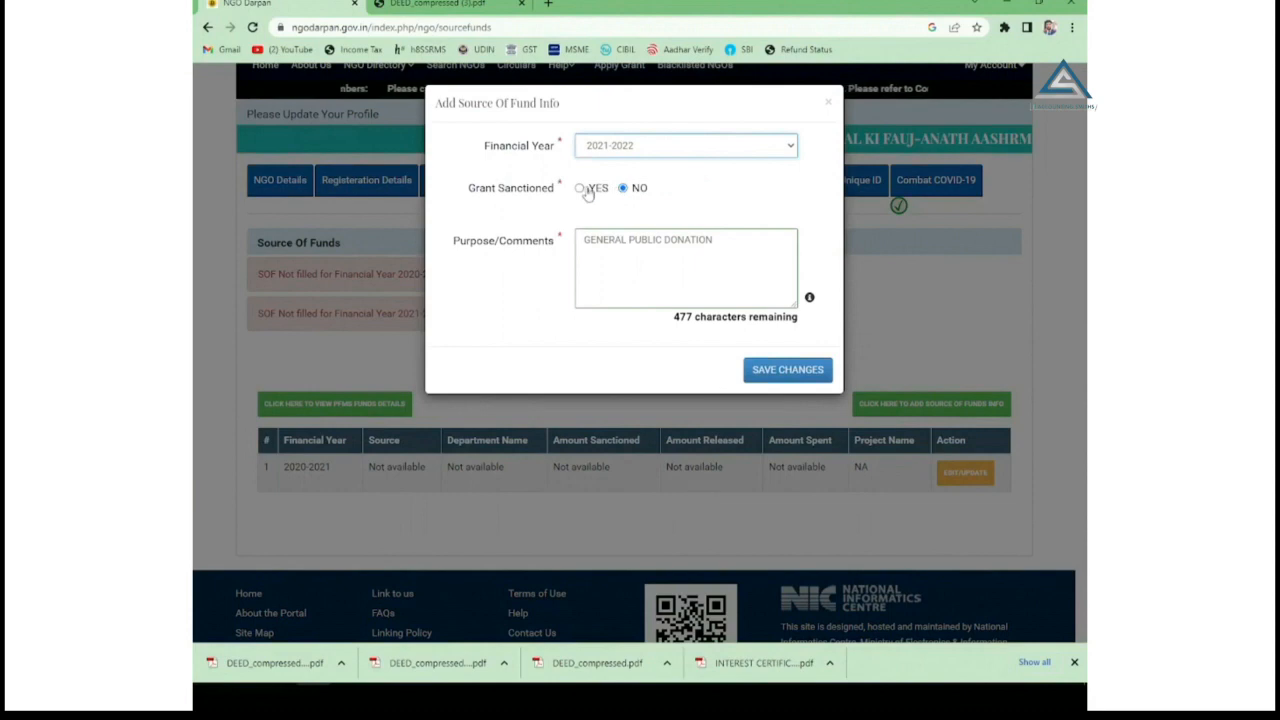
click(786, 369)
scroll(777, 306, down, 2)
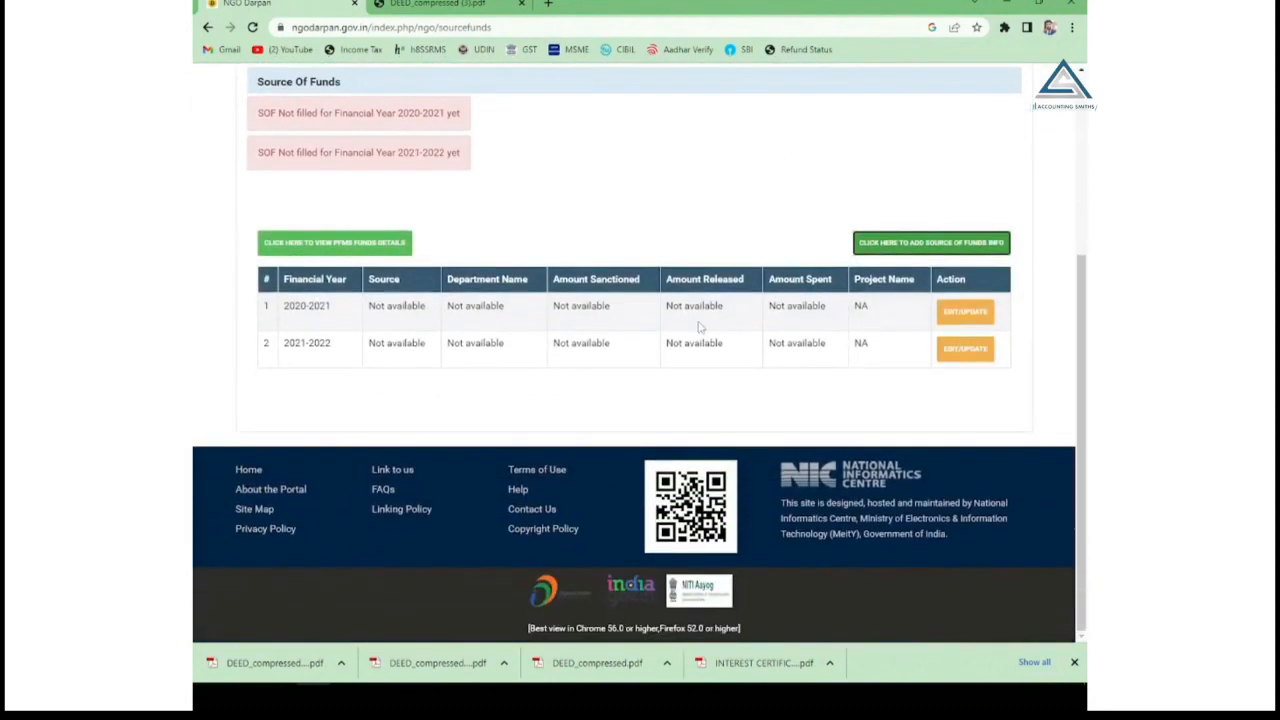
scroll(858, 388, up, 3)
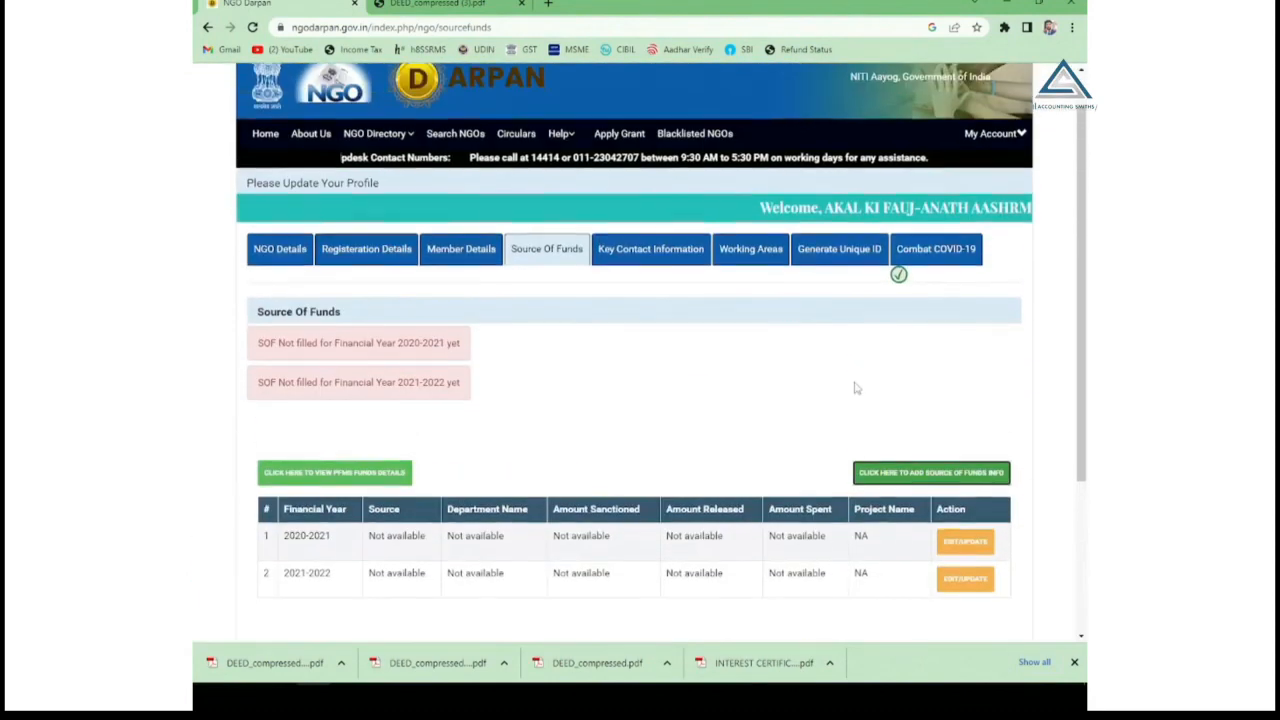
In Key Contact Information, set title Mr., enter the first name, and choose designation President.
click(633, 264)
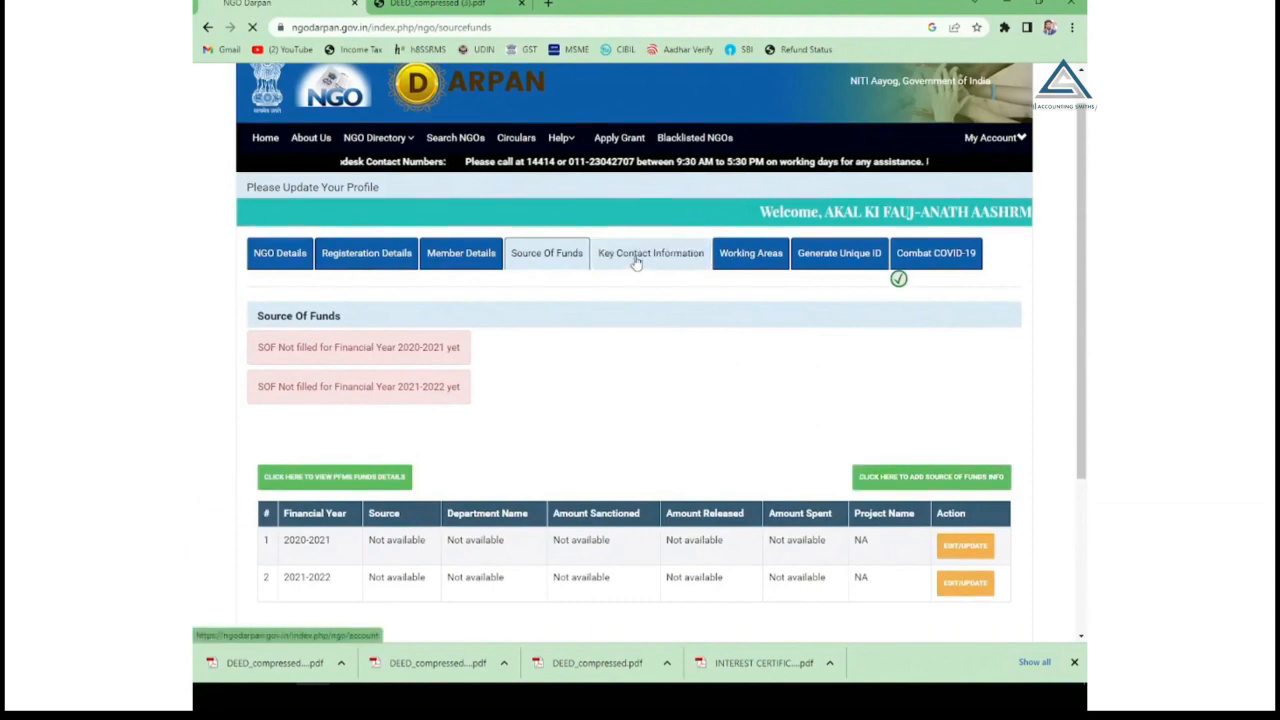
scroll(636, 310, down, 2)
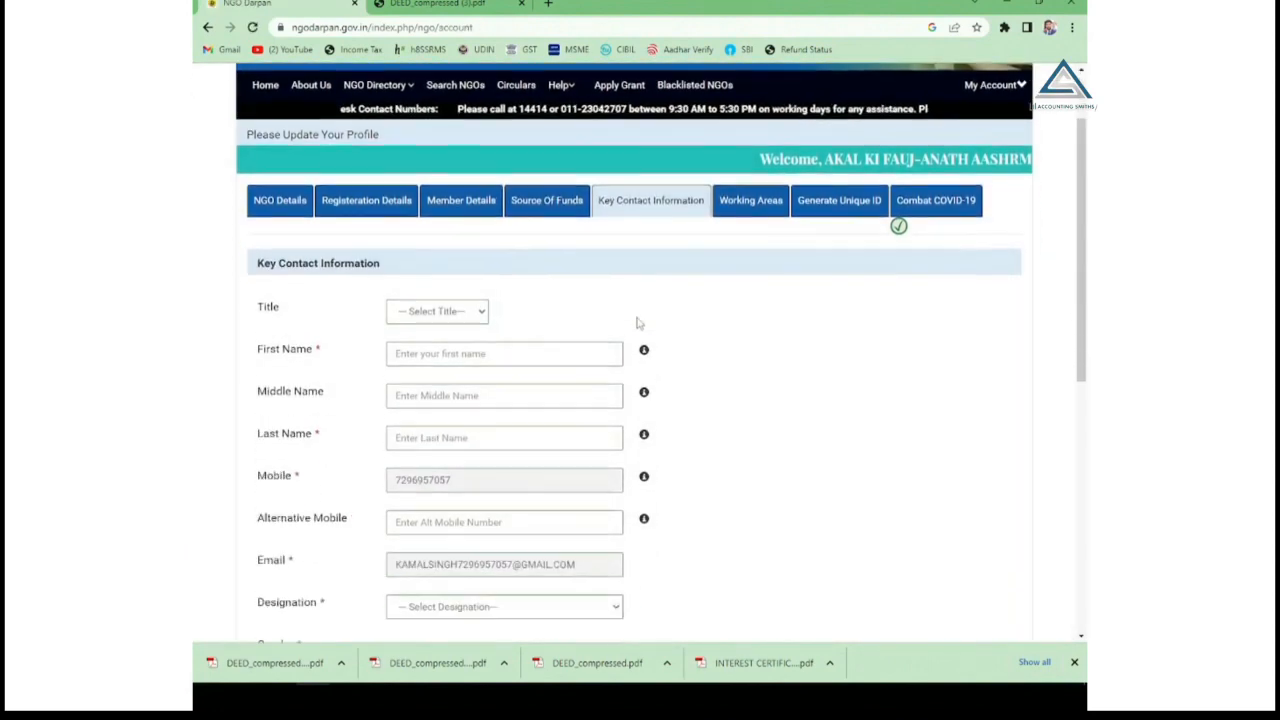
scroll(638, 301, down, 2)
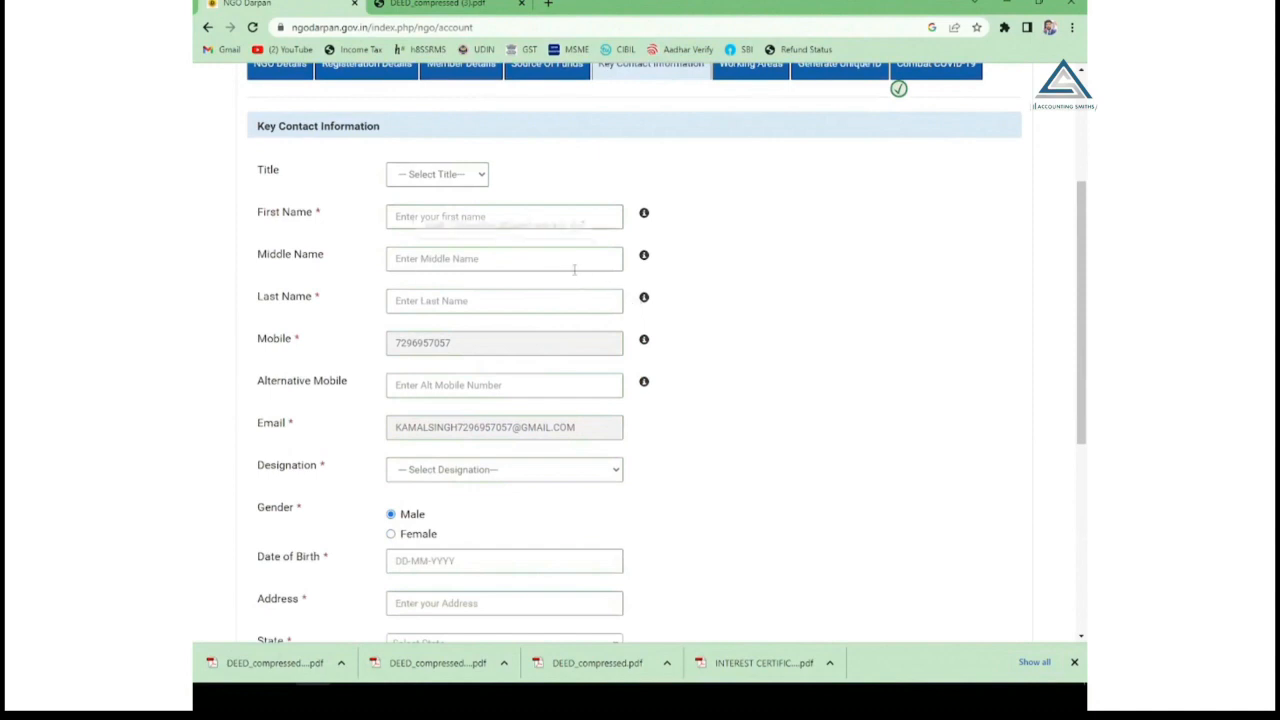
click(449, 180)
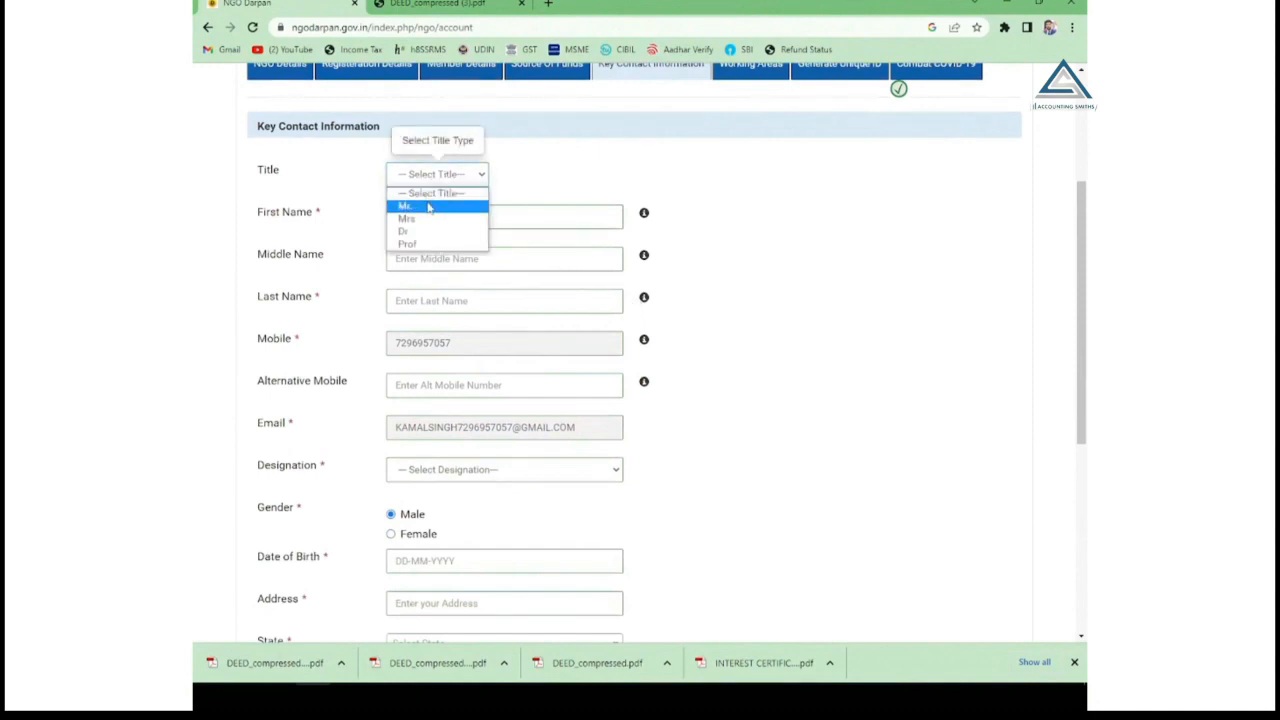
click(428, 207)
click(420, 215)
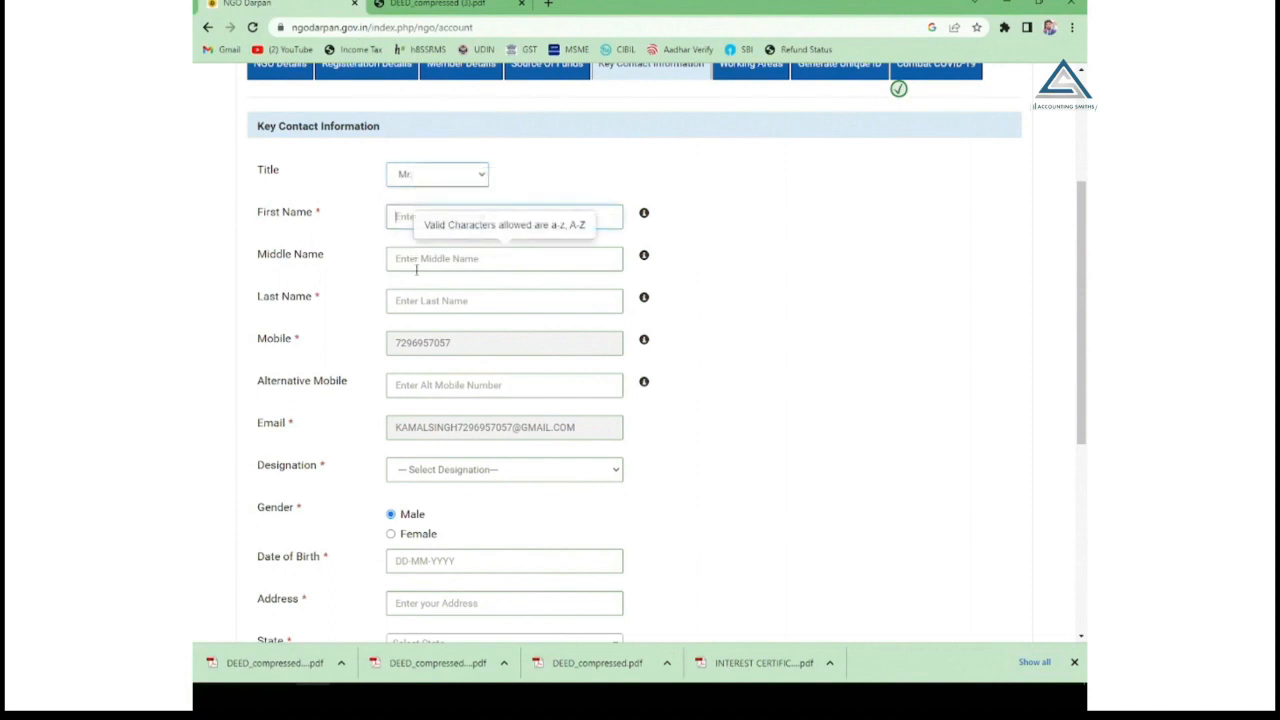
scroll(414, 334, down, 2)
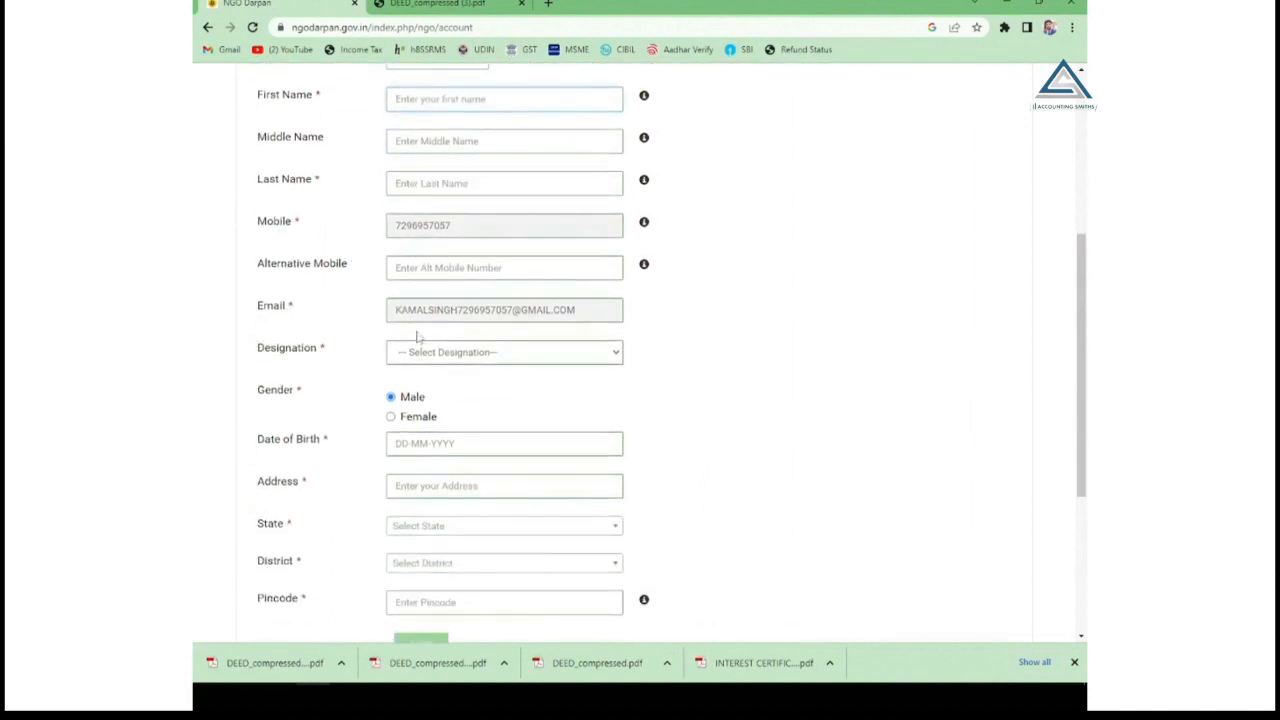
click(428, 351)
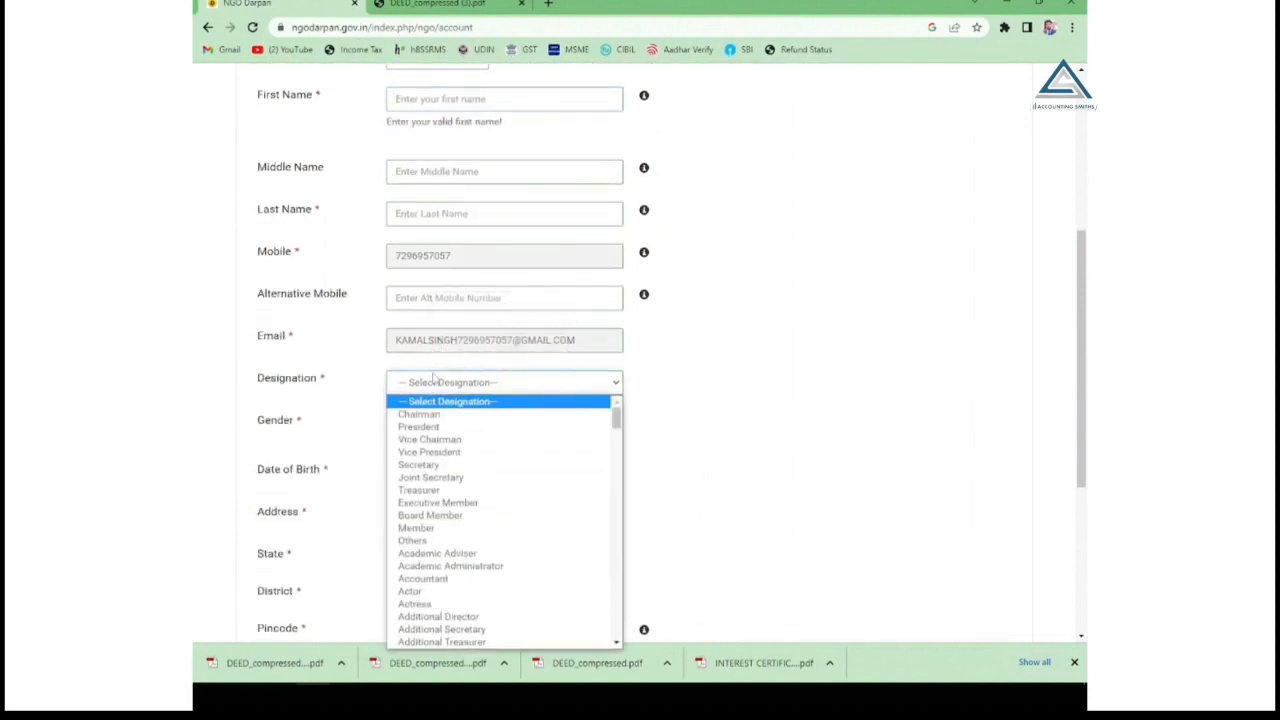
click(430, 426)
Enter the pincode, save the key contact information, and go to Working Areas.
scroll(650, 343, down, 4)
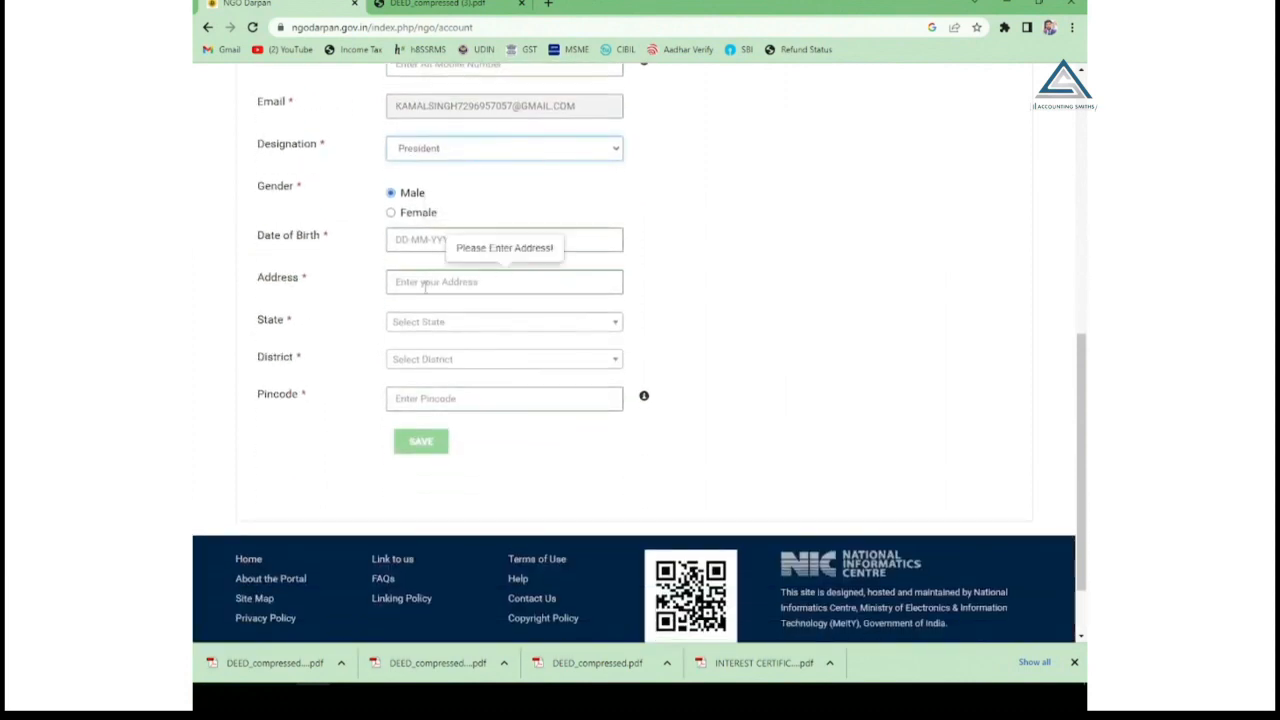
click(395, 397)
text(10-04-1996)
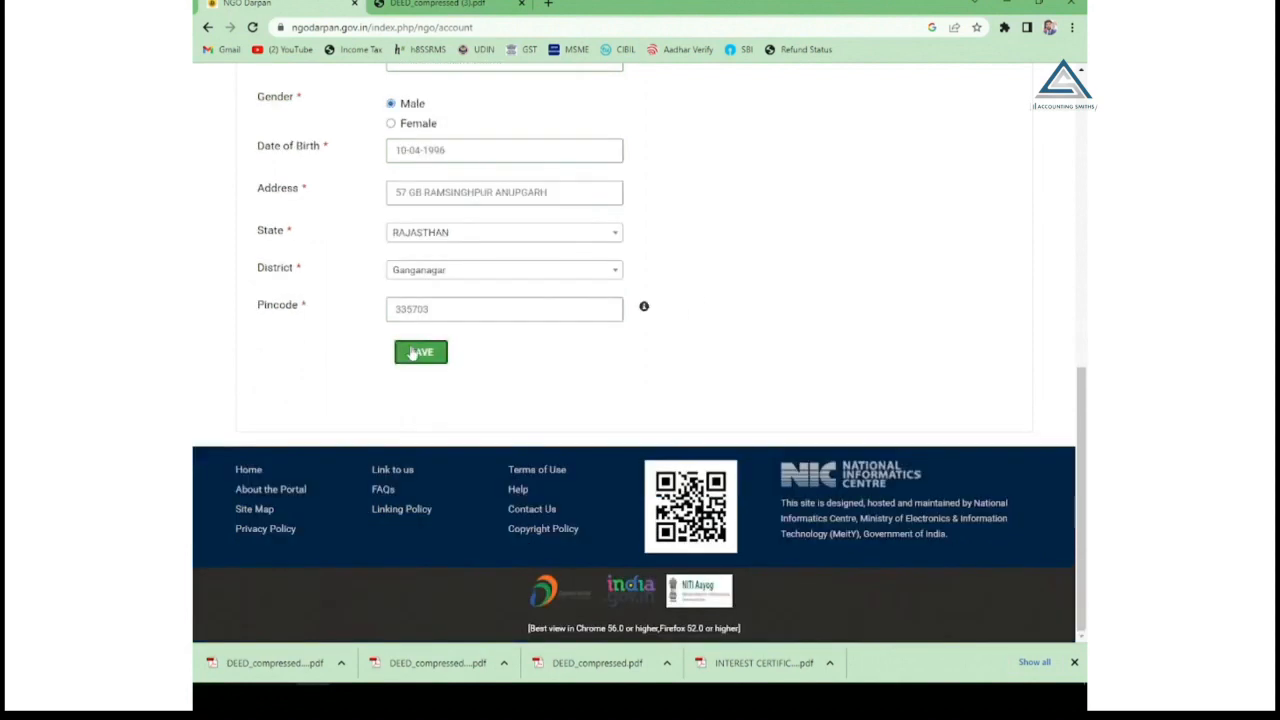
click(413, 354)
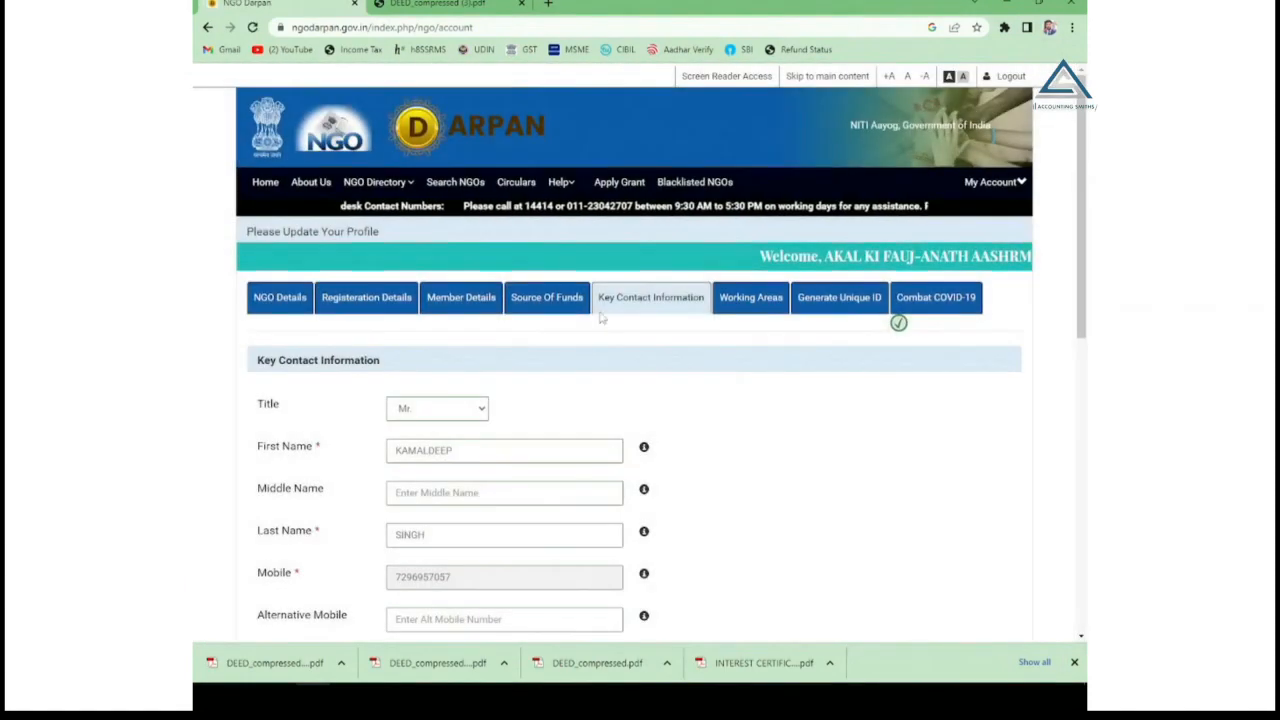
click(757, 303)
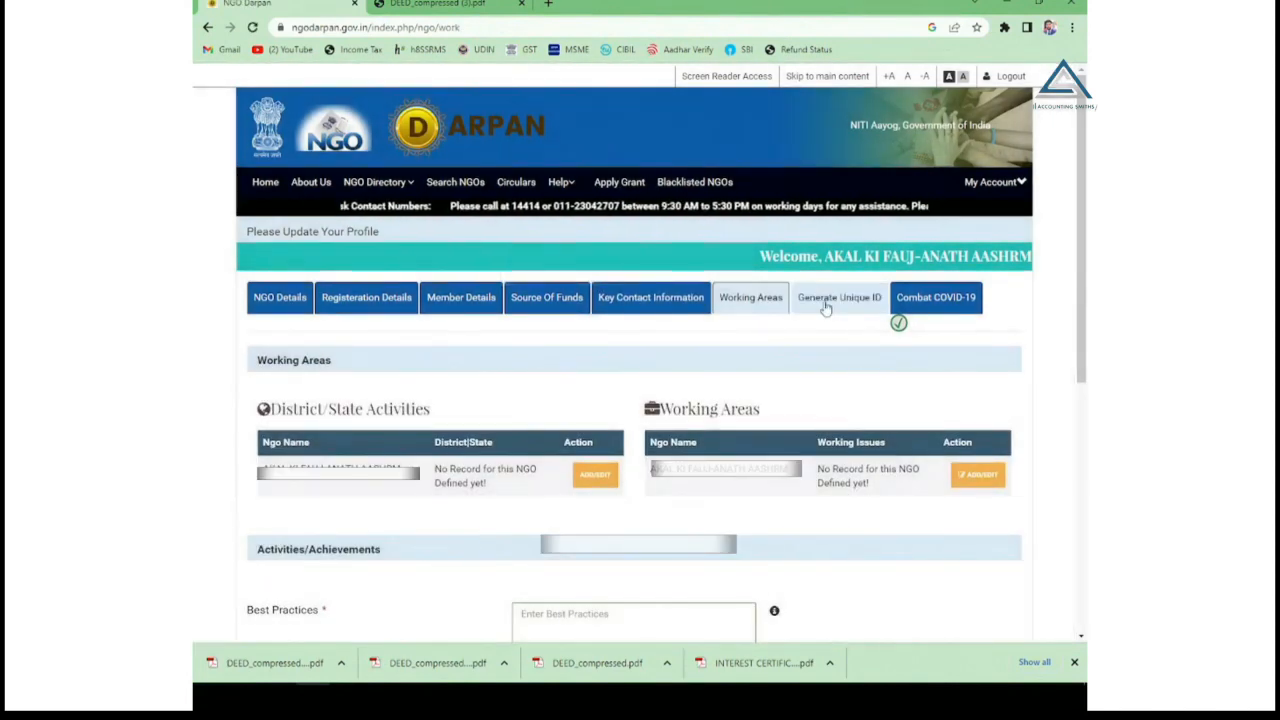
Fill Best Practices and Major Activities about orphan care and food distribution, then save.
scroll(825, 308, down, 1)
scroll(825, 308, down, 1)
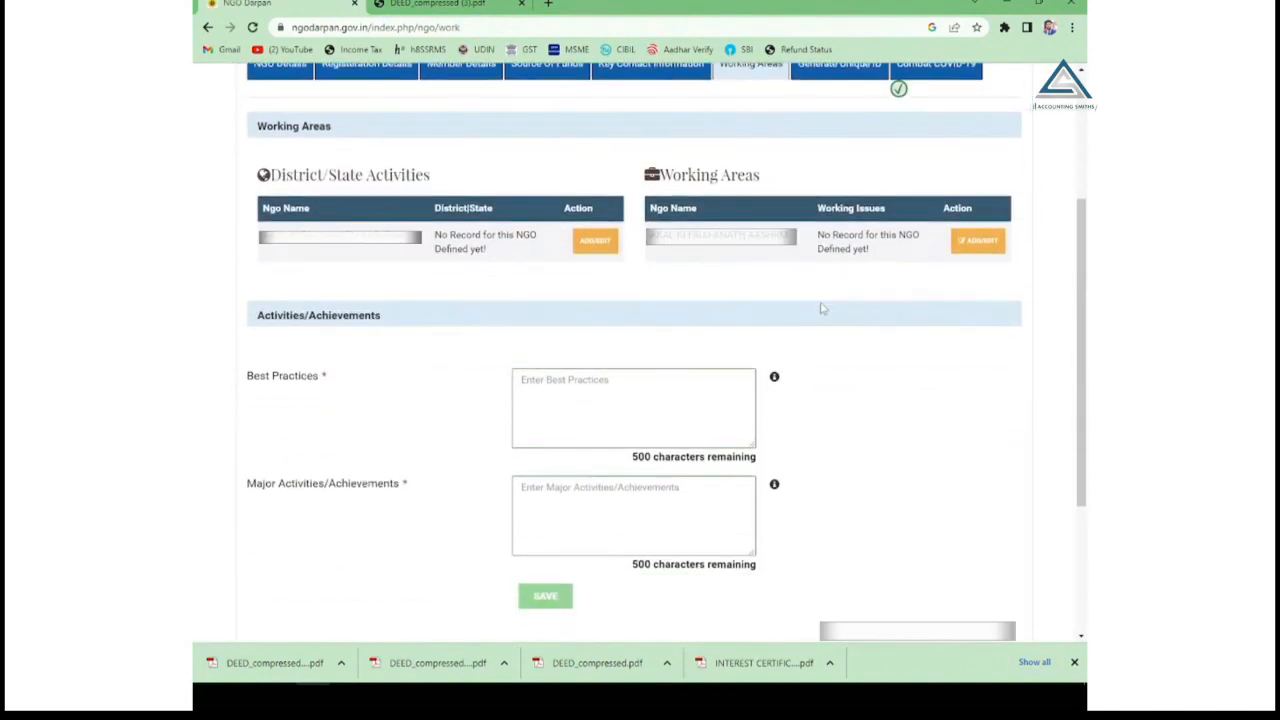
click(552, 395)
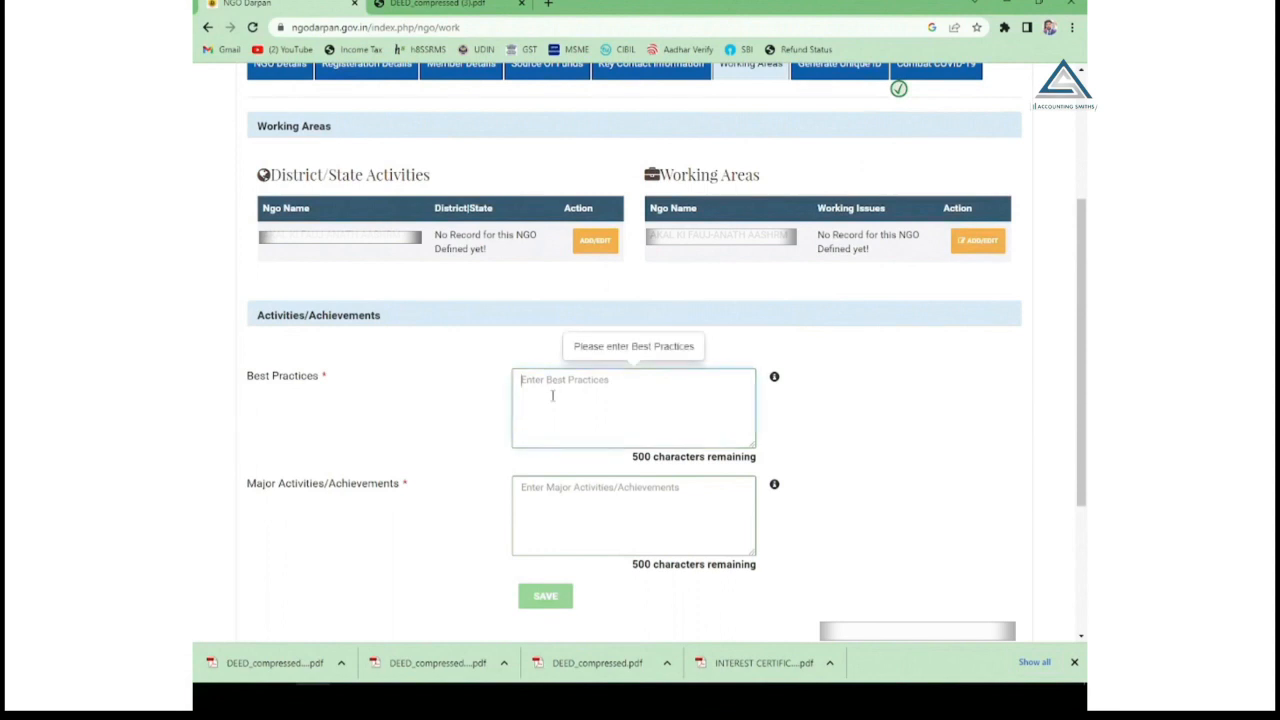
click(550, 506)
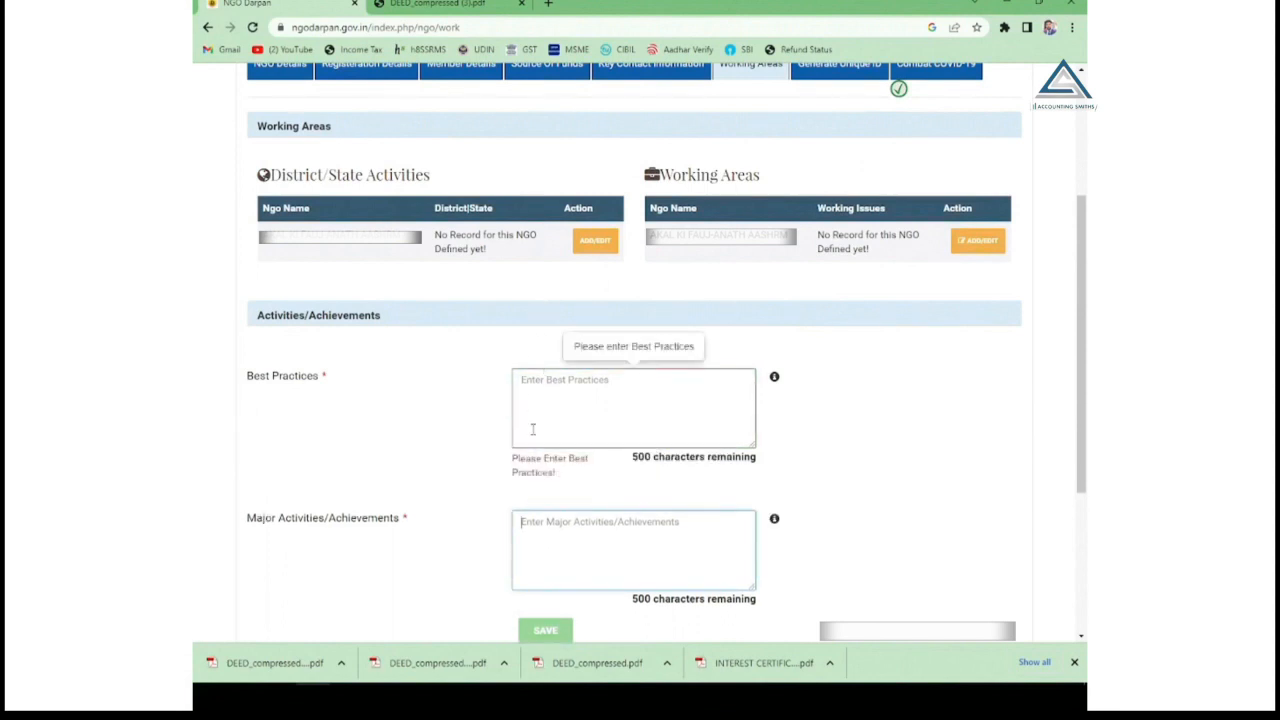
scroll(531, 429, down, 1)
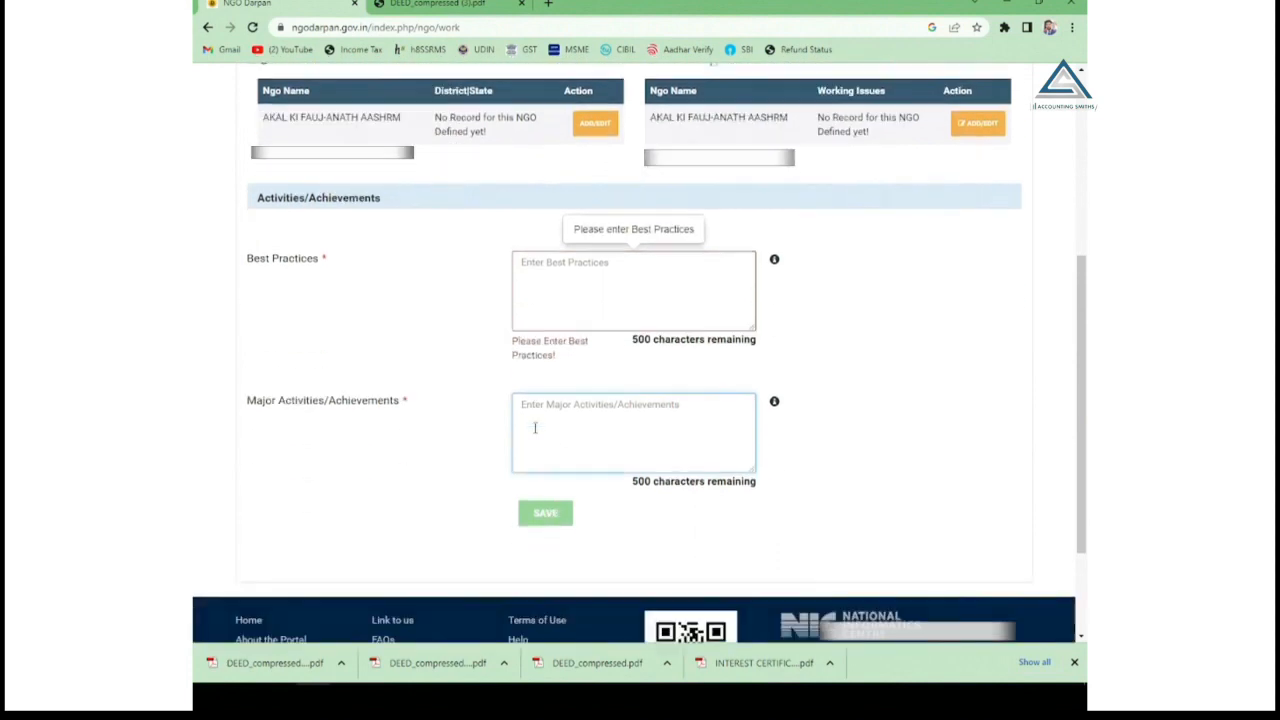
click(580, 266)
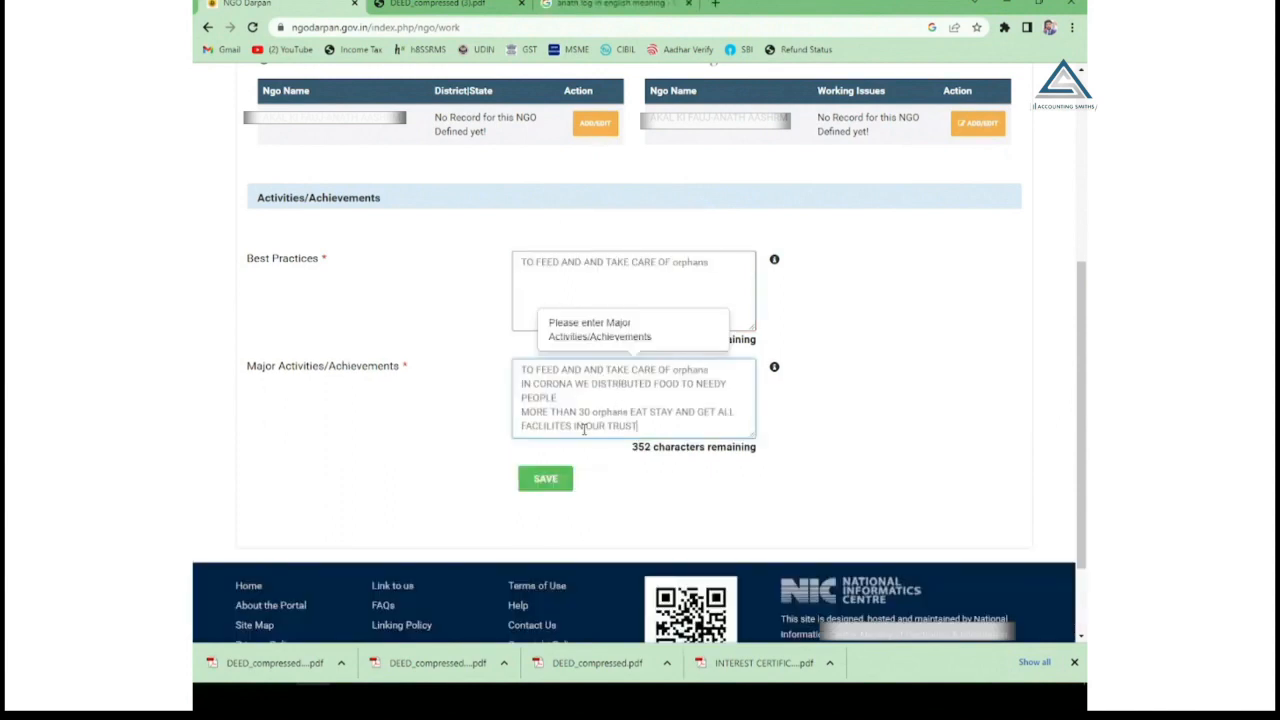
click(545, 478)
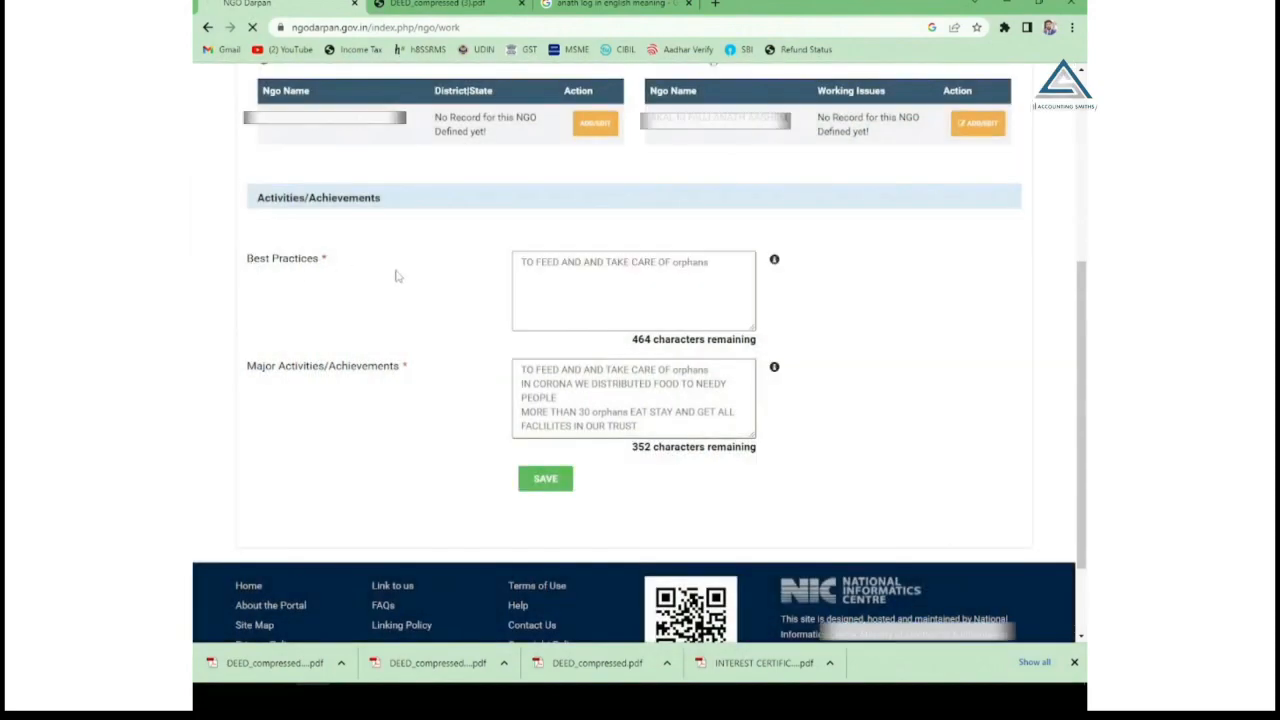
scroll(509, 437, down, 3)
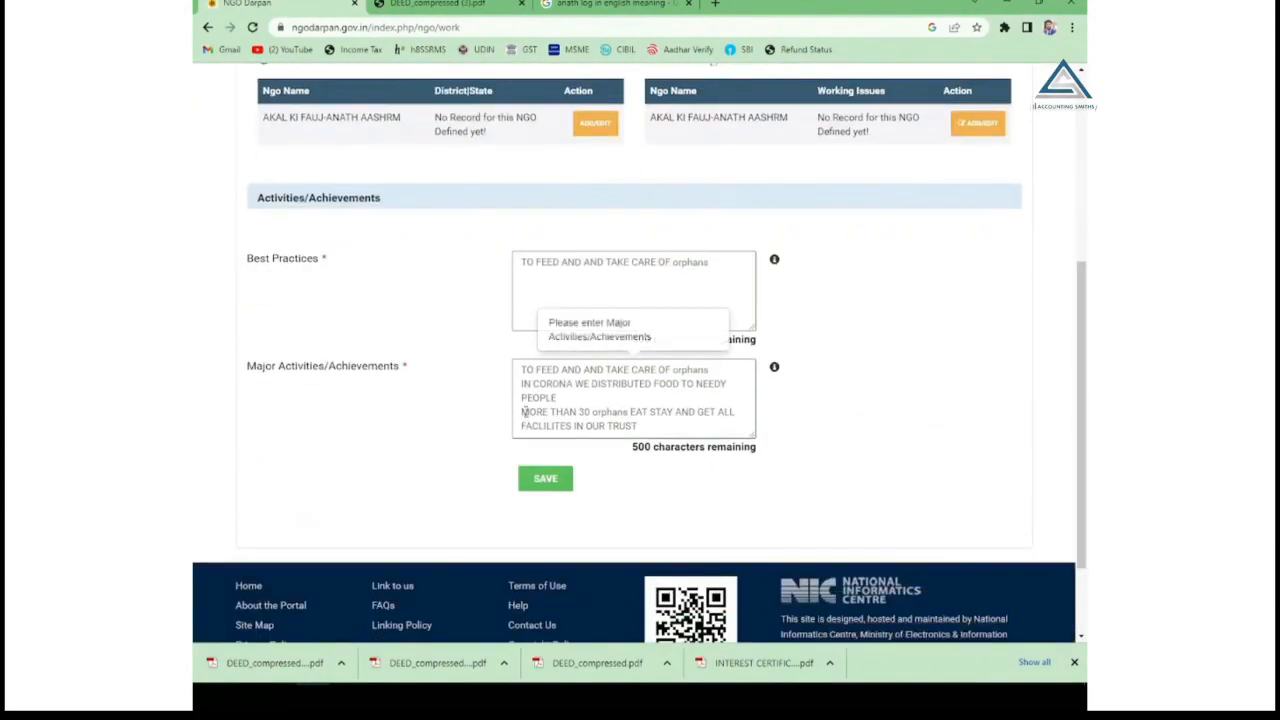
scroll(575, 448, up, 2)
scroll(575, 448, down, 4)
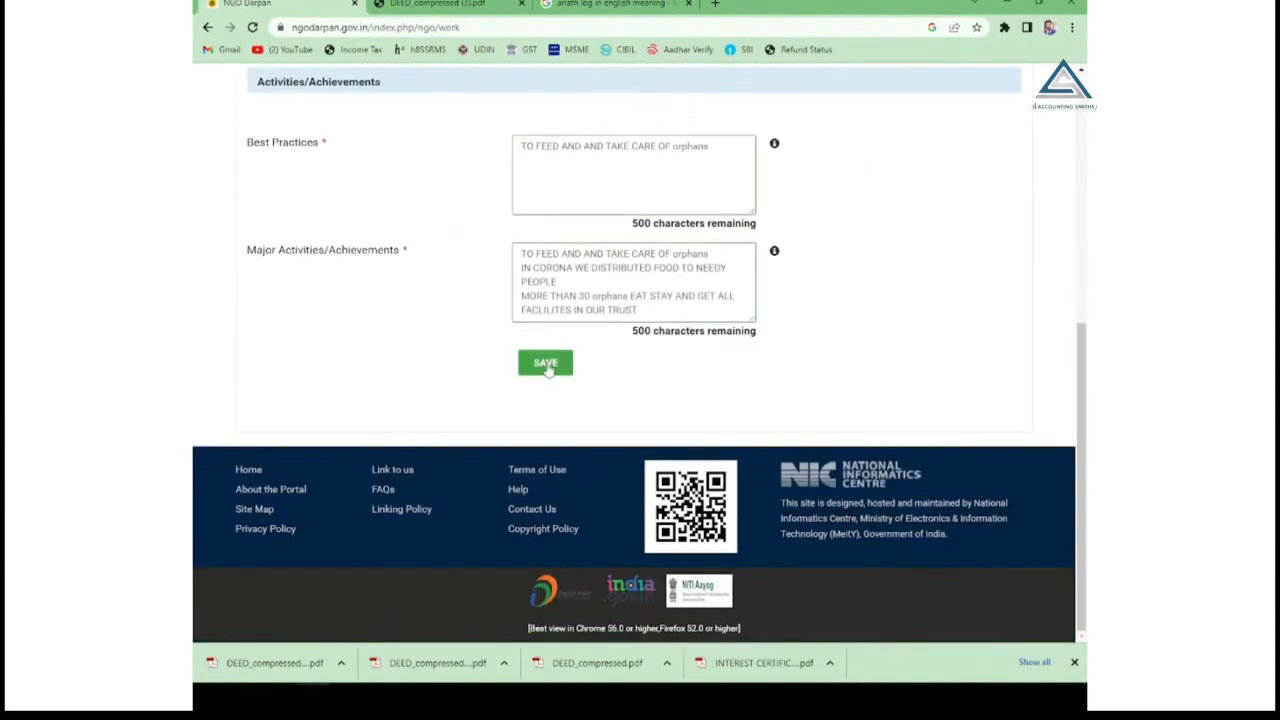
click(545, 362)
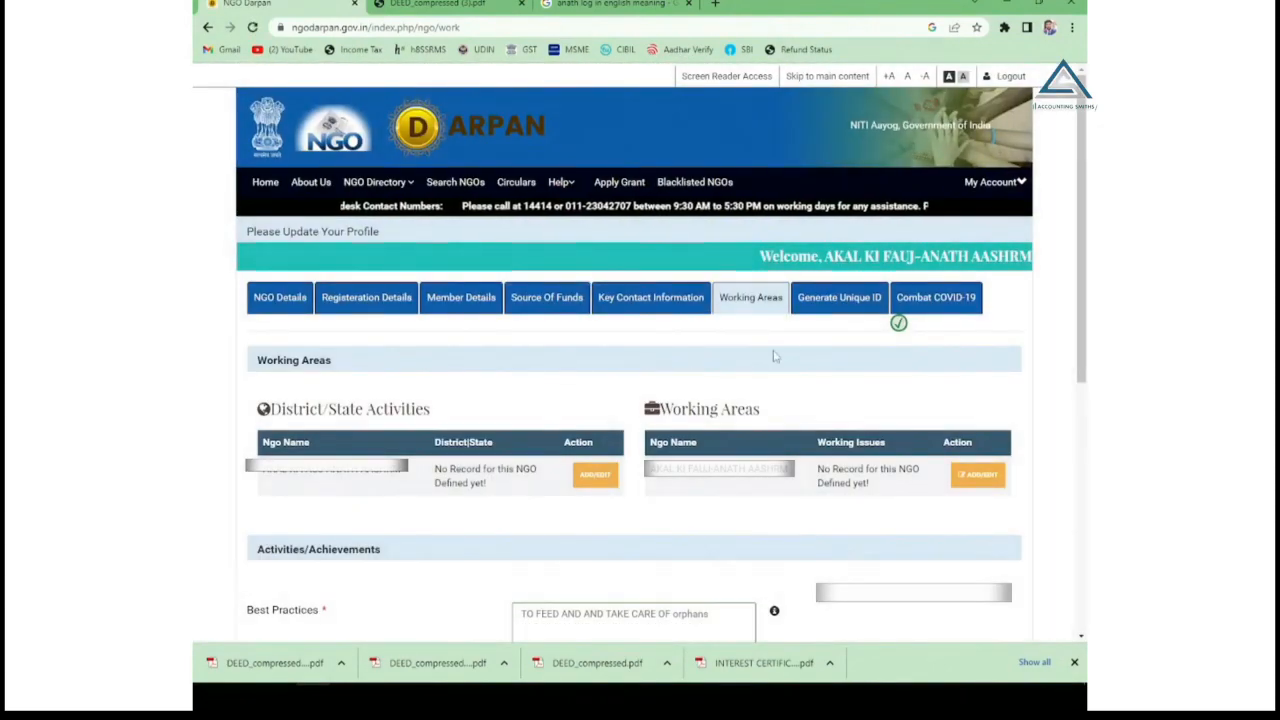
Open Generate Unique ID and review the 100% Completed progress and SMS/EMAIL approval message.
click(828, 300)
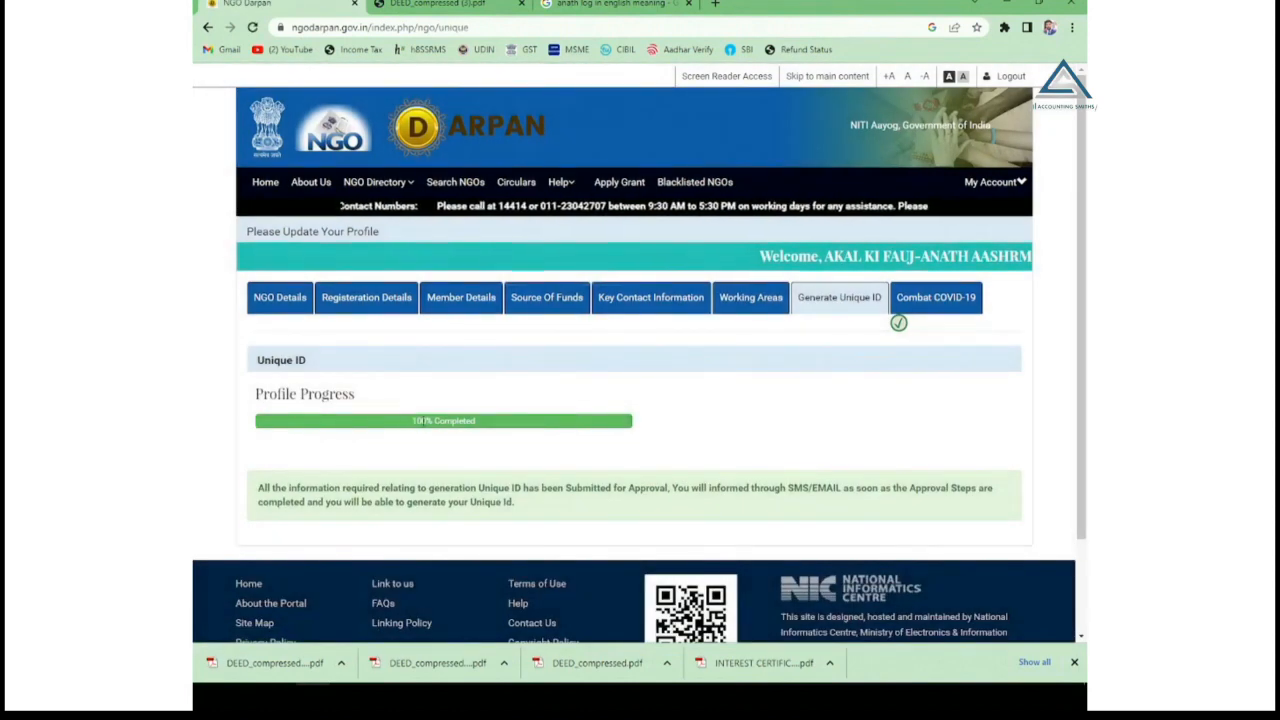
drag(412, 420, 475, 421)
click(469, 368)
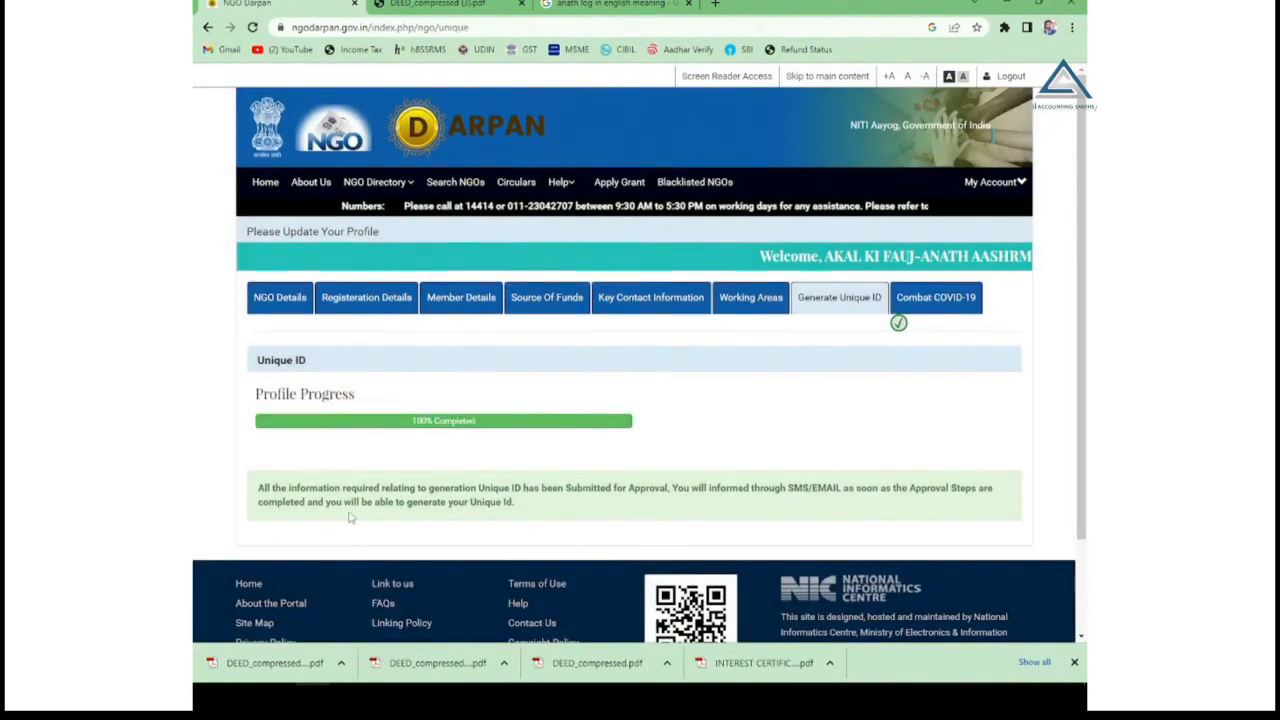
drag(345, 488, 652, 489)
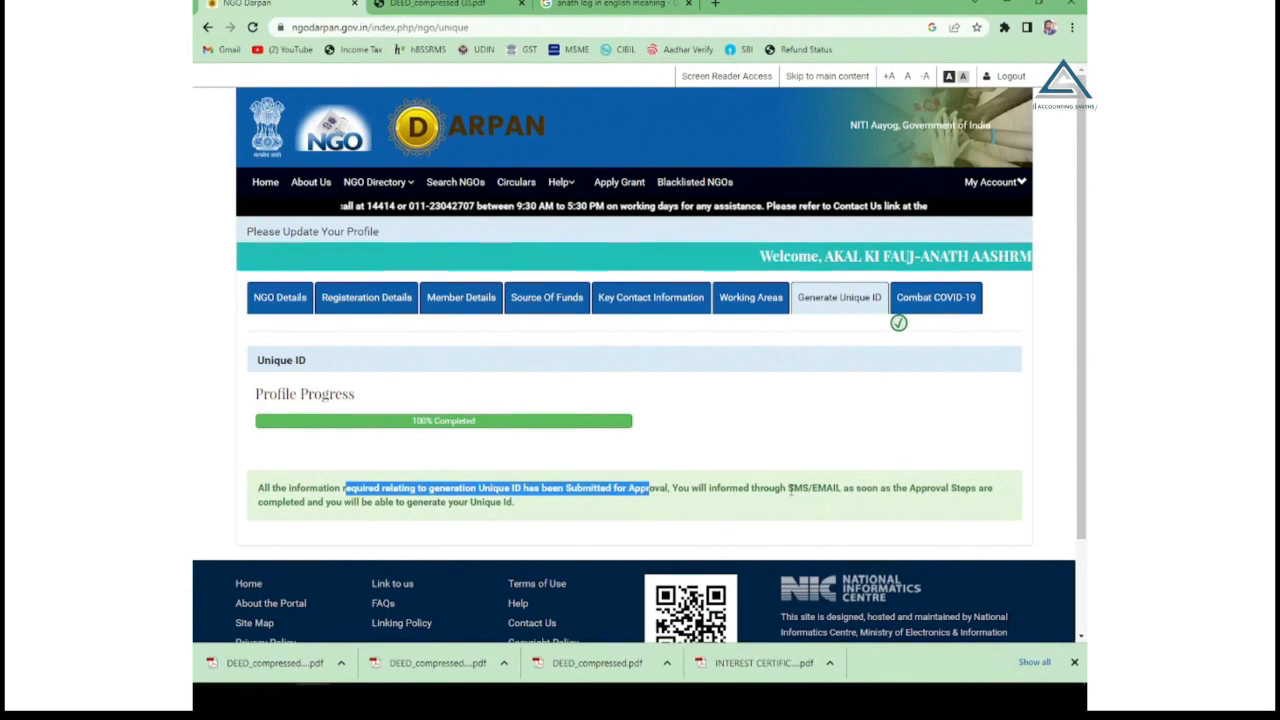
drag(790, 489, 998, 463)
click(998, 463)
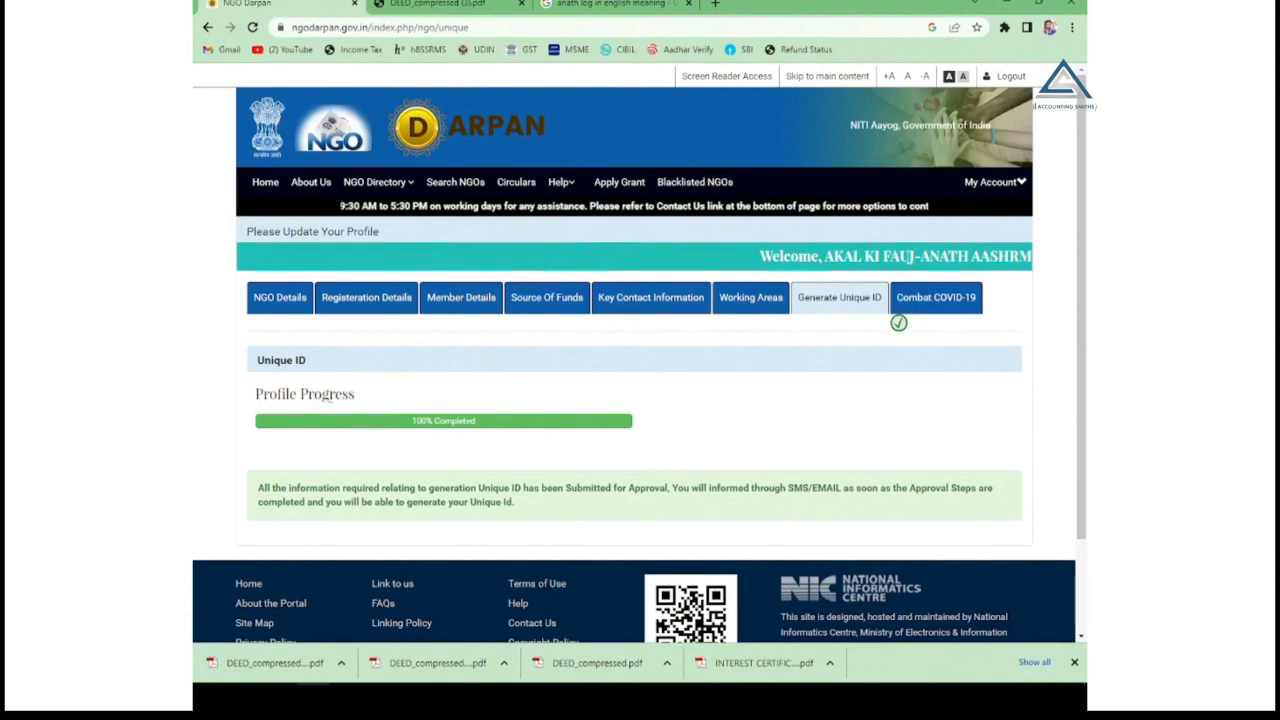
scroll(300, 428, down, 2)
scroll(320, 426, up, 2)
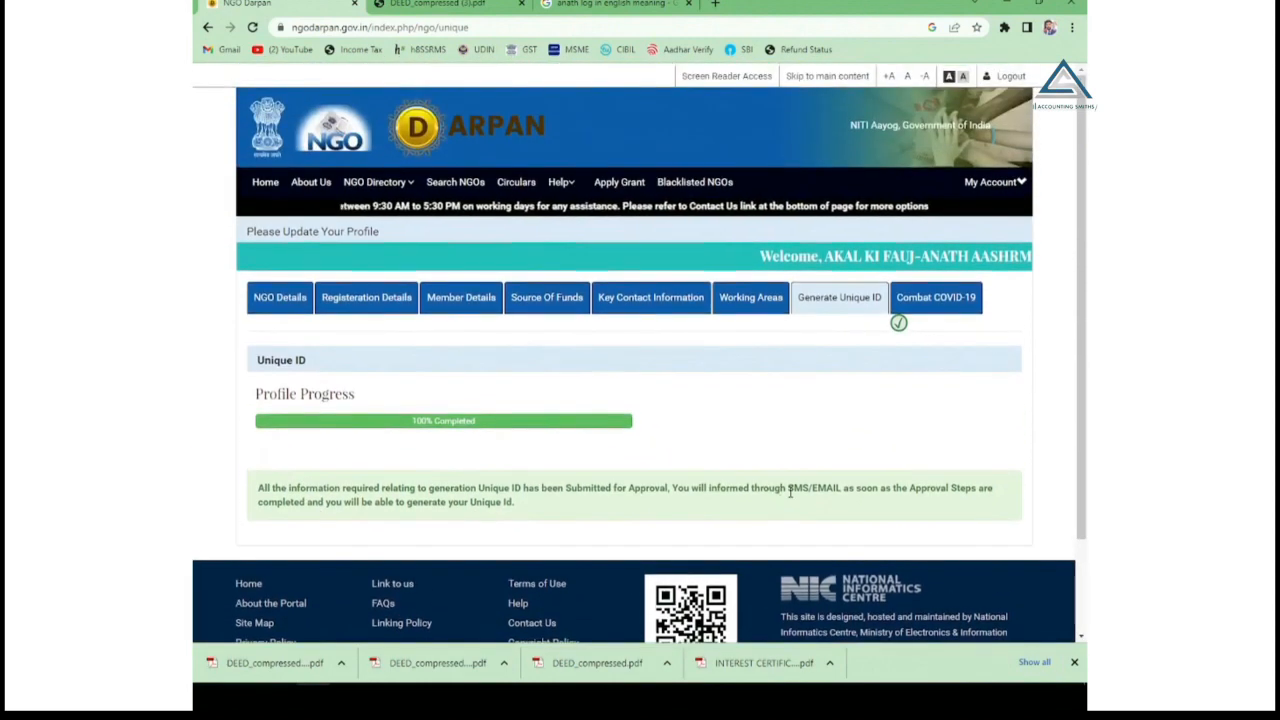
drag(788, 489, 837, 489)
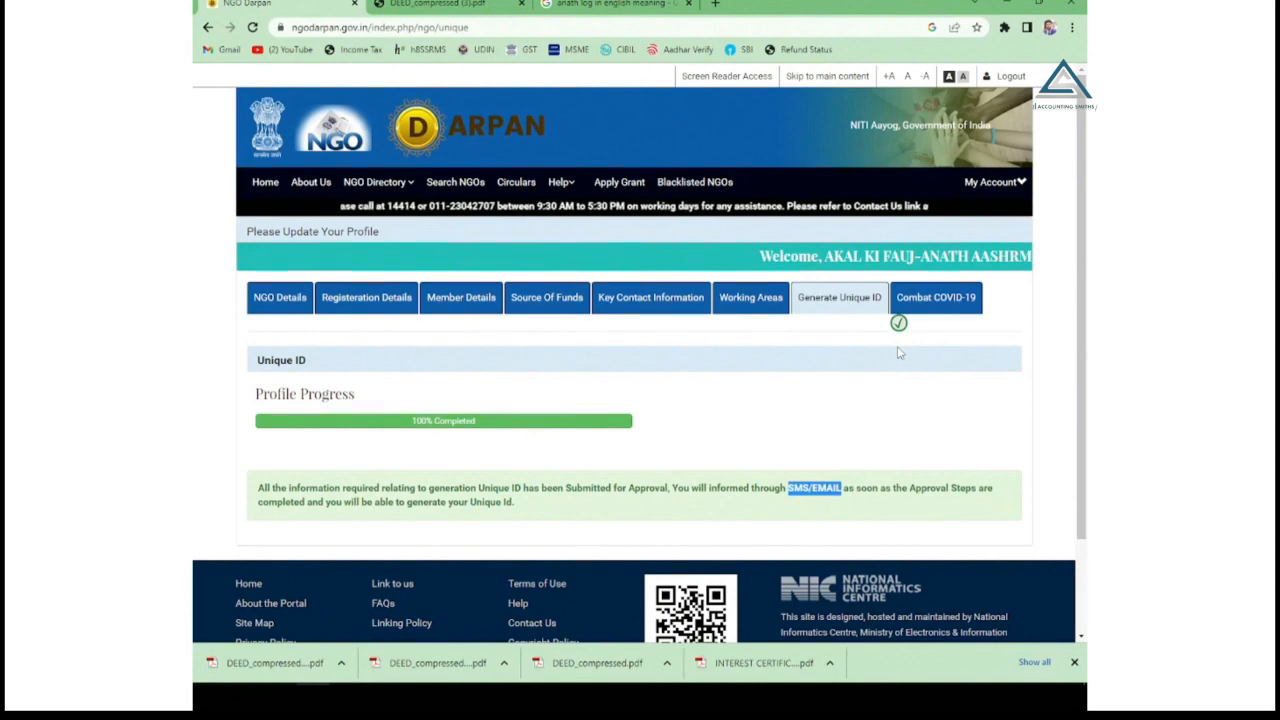
Open Combat COVID-19 and tick the food-for-needy-people activity.
click(921, 310)
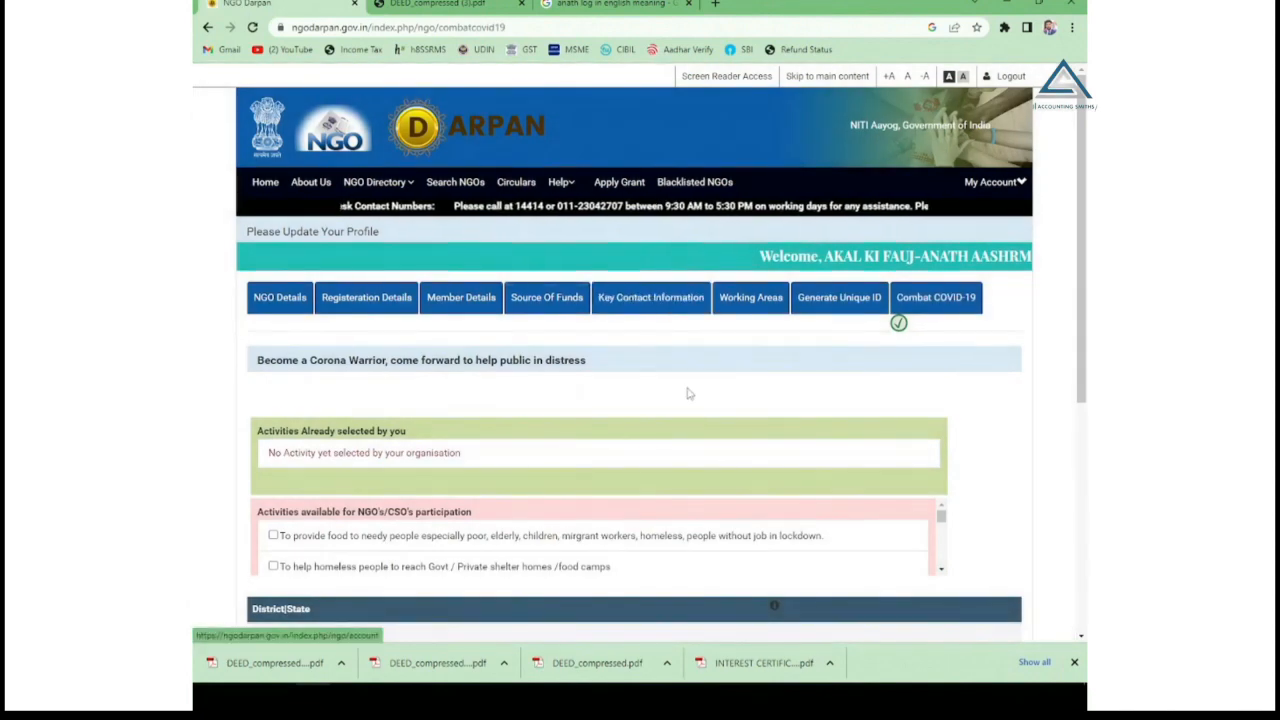
scroll(688, 393, down, 5)
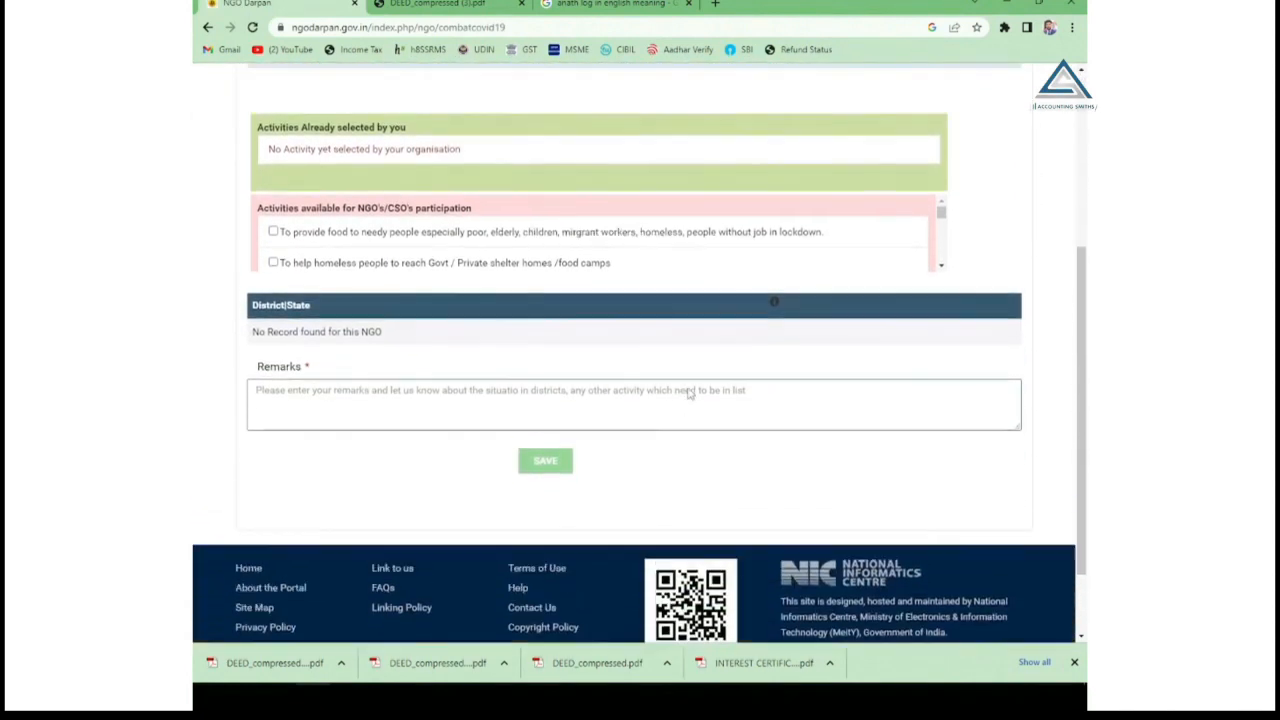
scroll(688, 393, up, 3)
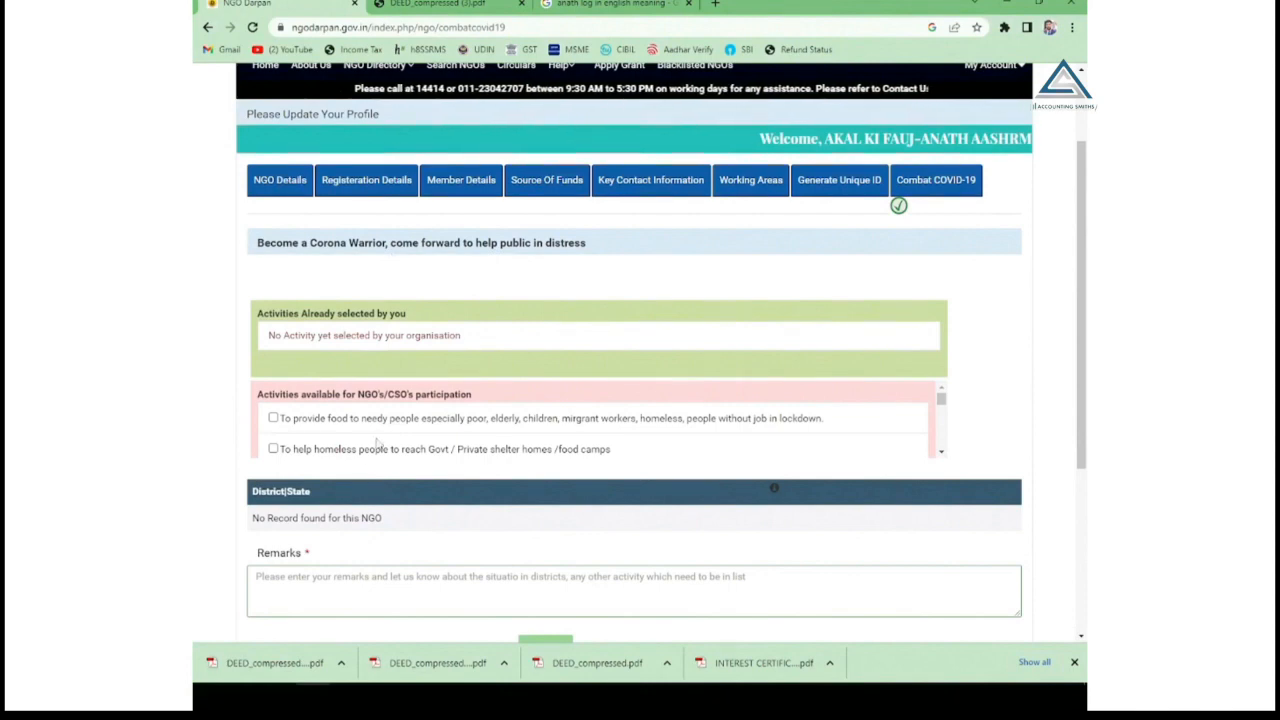
click(273, 418)
Tick the compile-list and Arogya Setu App awareness activities, then select the remarks box.
scroll(400, 425, down, 3)
scroll(312, 491, down, 2)
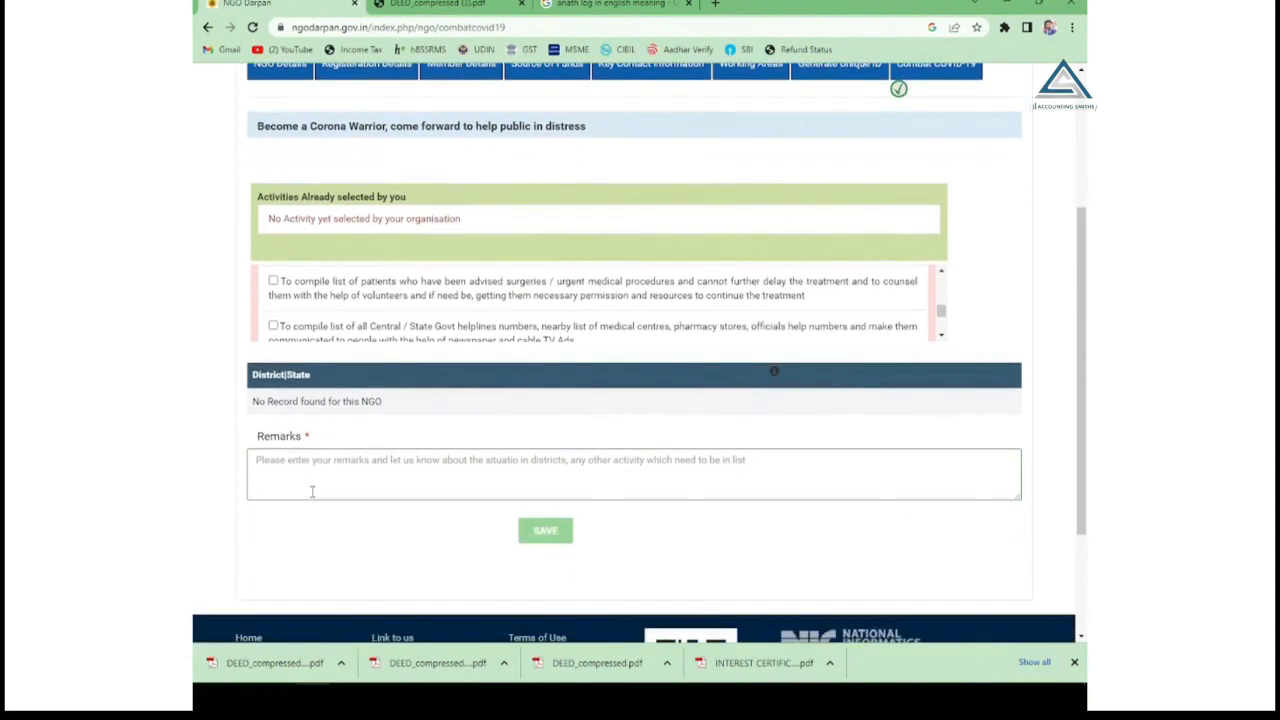
scroll(312, 491, up, 2)
click(273, 397)
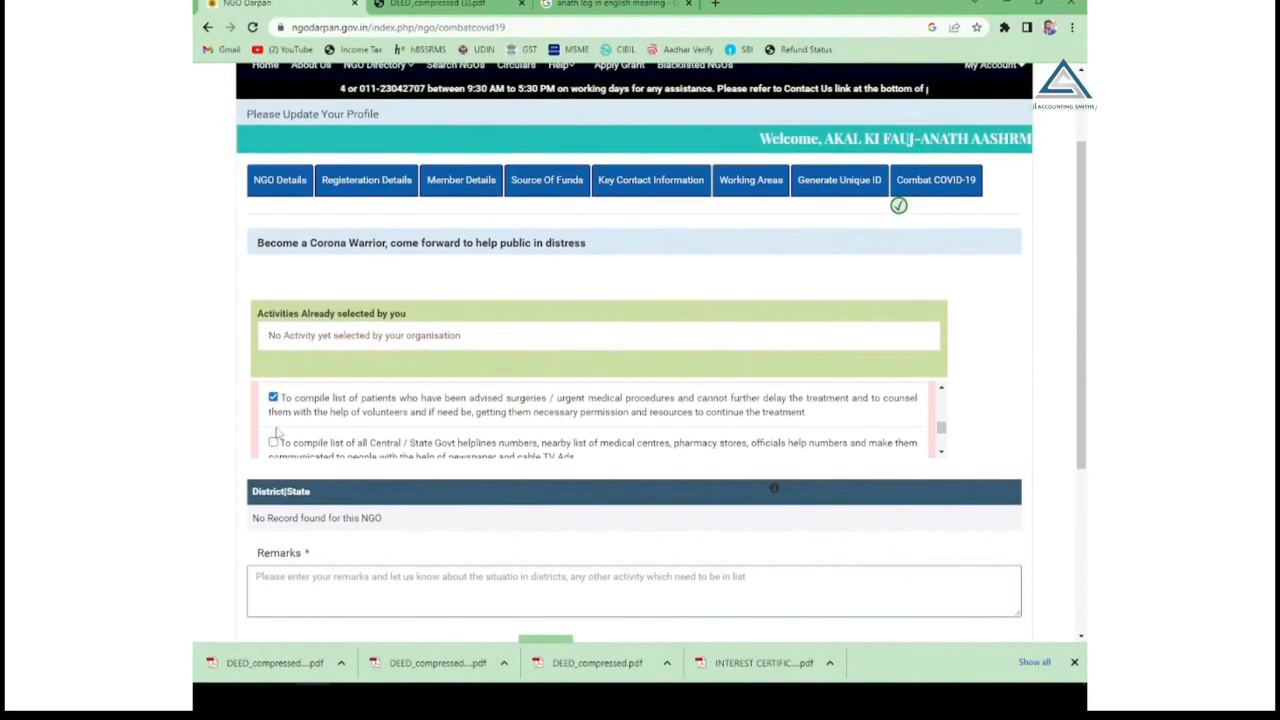
scroll(277, 432, down, 3)
click(273, 422)
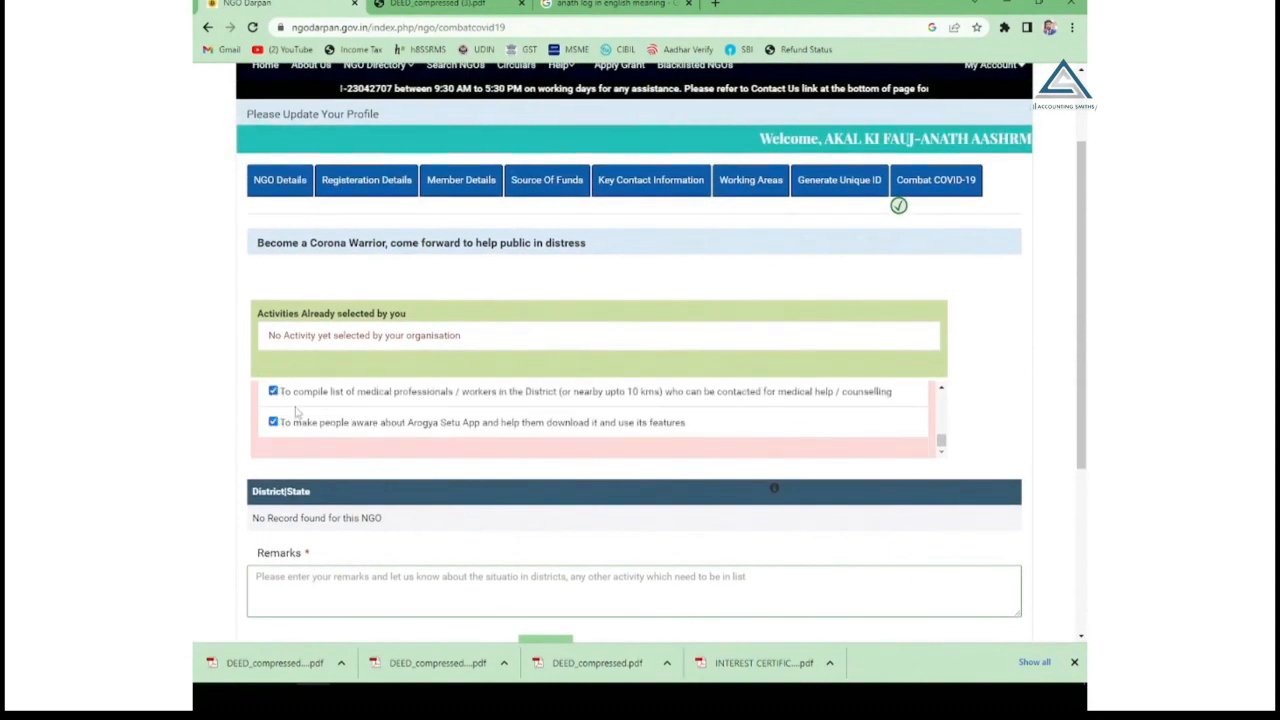
scroll(296, 411, up, 2)
scroll(281, 421, down, 2)
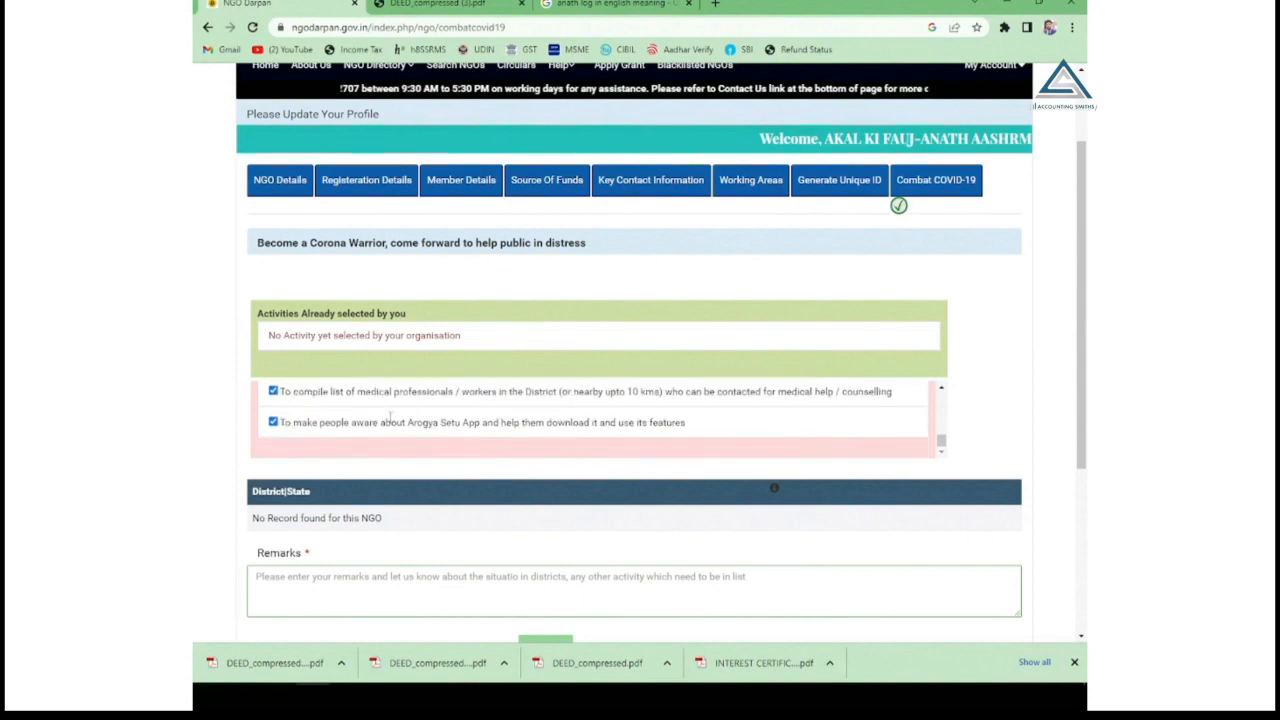
scroll(390, 417, down, 4)
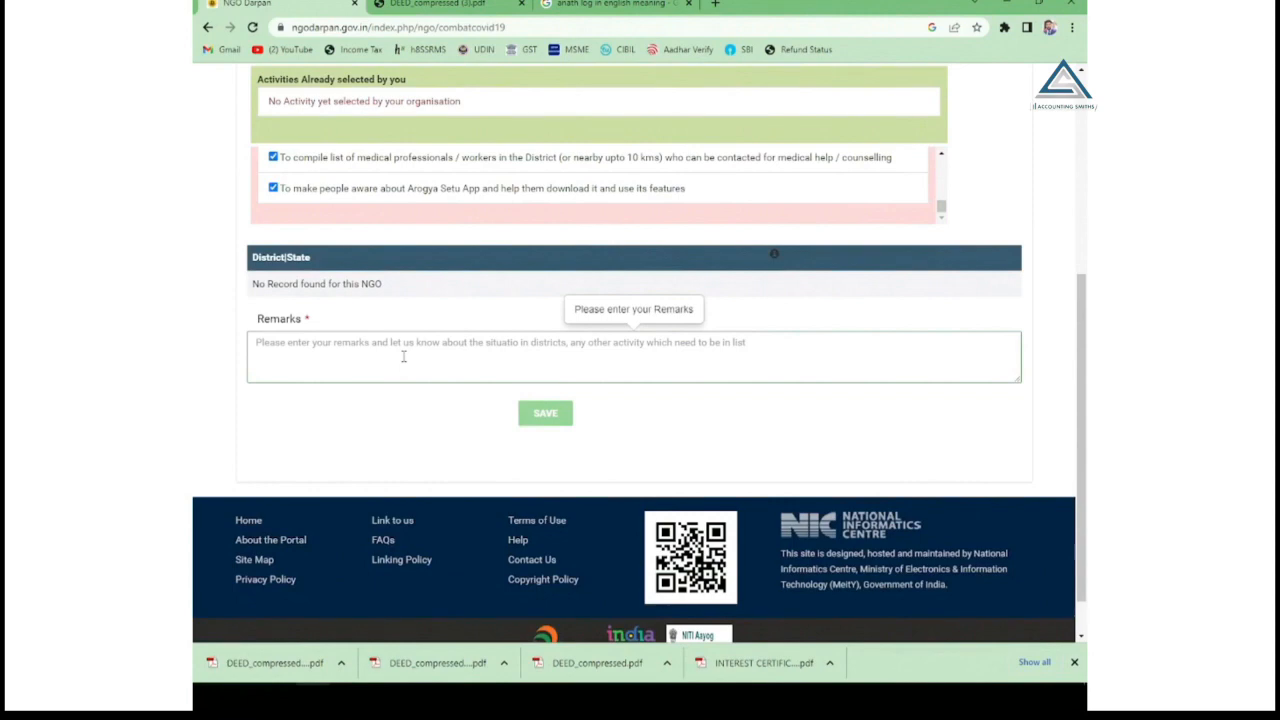
click(404, 356)
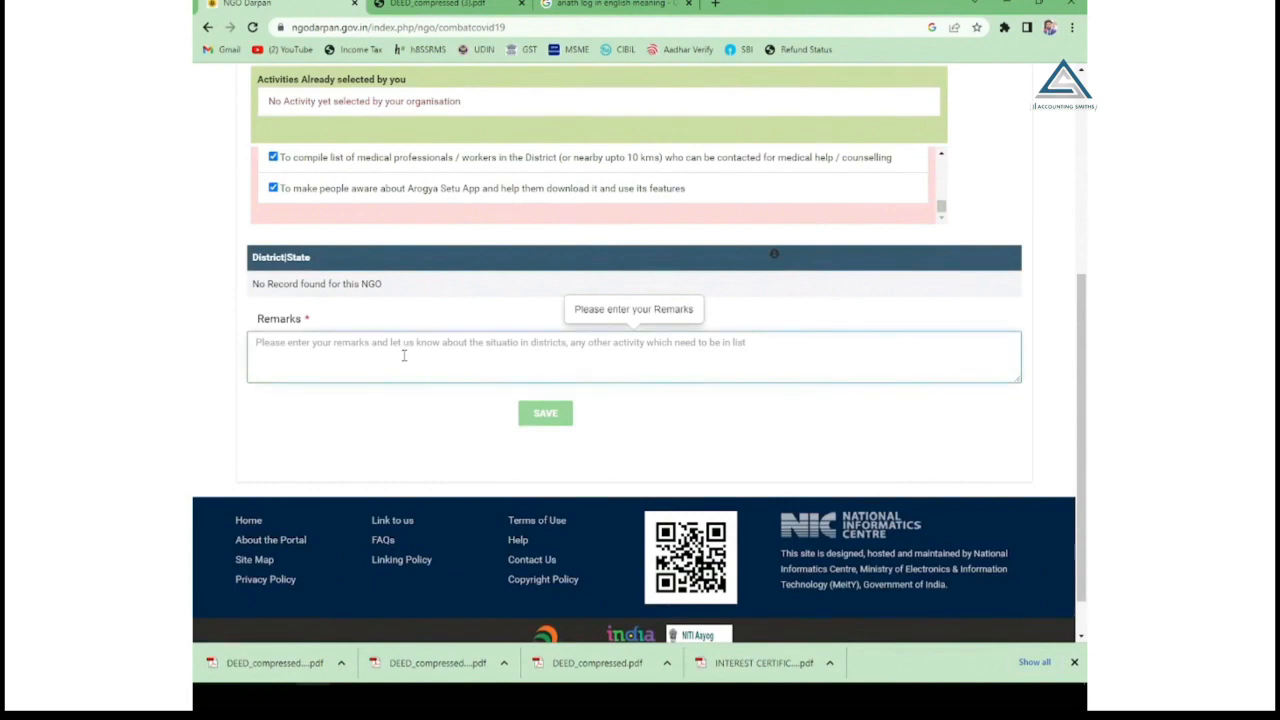
scroll(577, 389, up, 5)
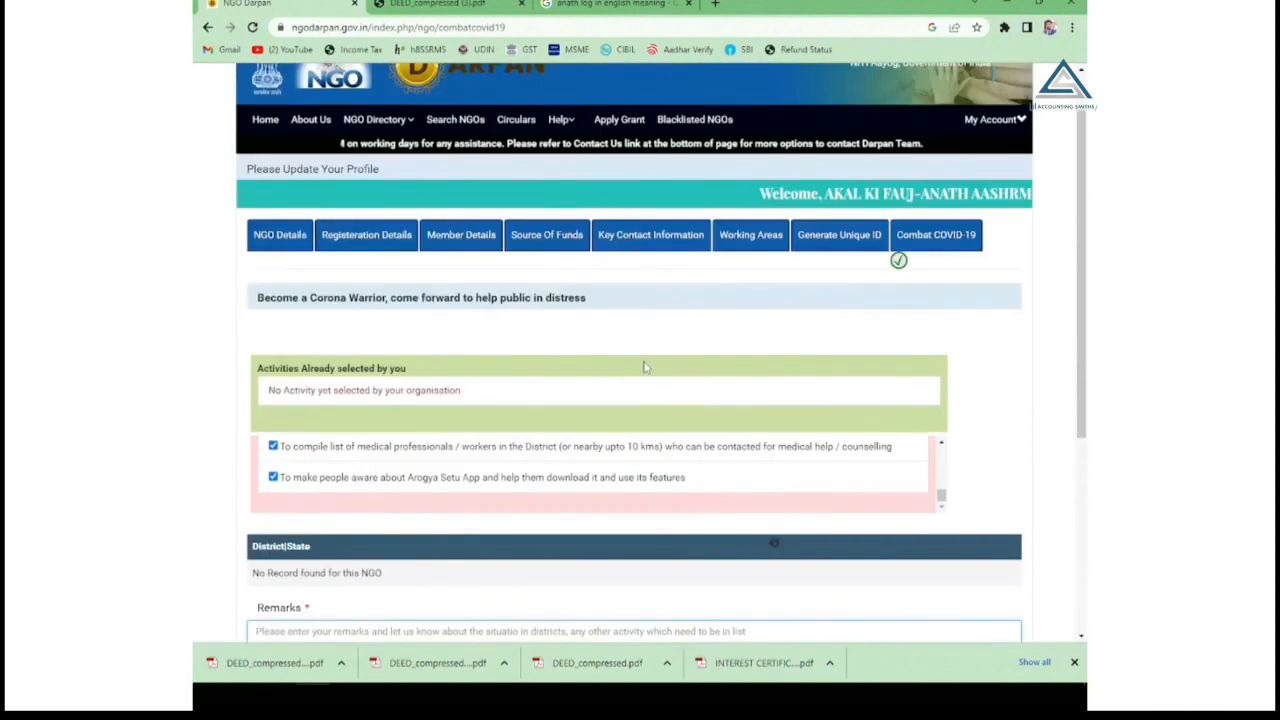
scroll(644, 367, up, 1)
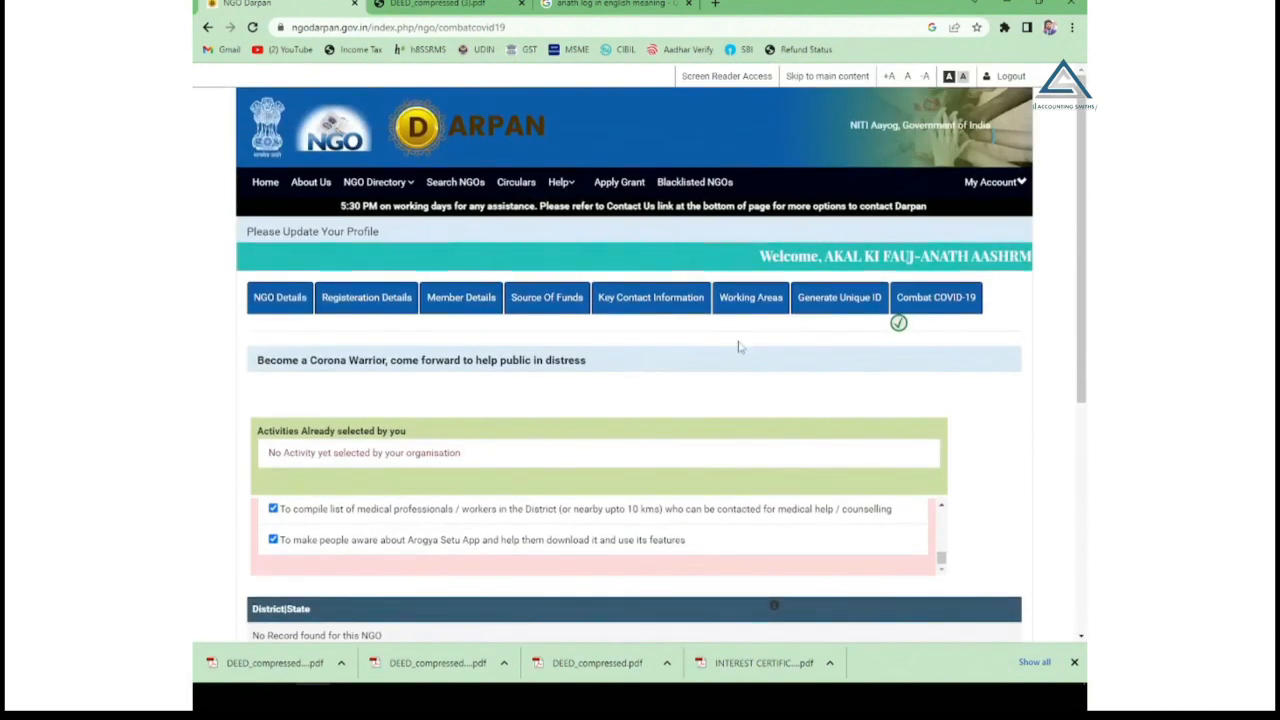
Log out of the NGO account and reopen the NGO Darpan home page through a Google search for 'ngo darpan'.
click(994, 182)
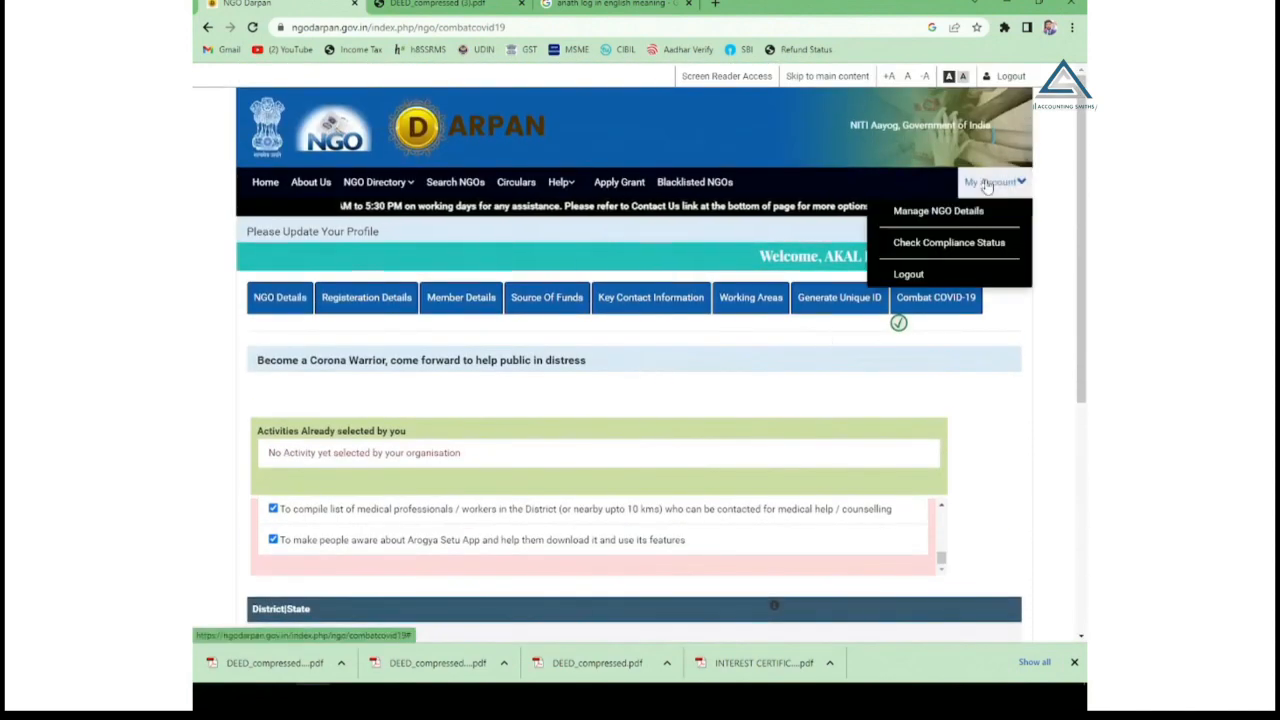
click(906, 278)
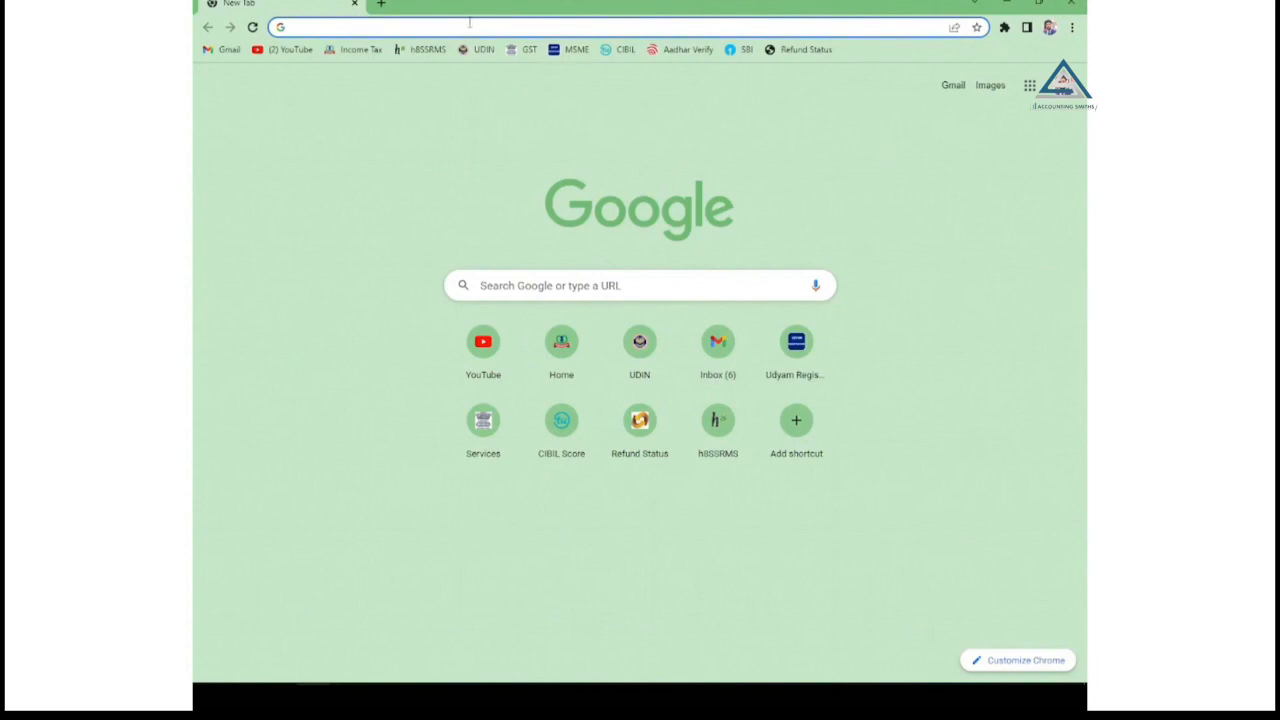
text(ngo darpan)
key(Return)
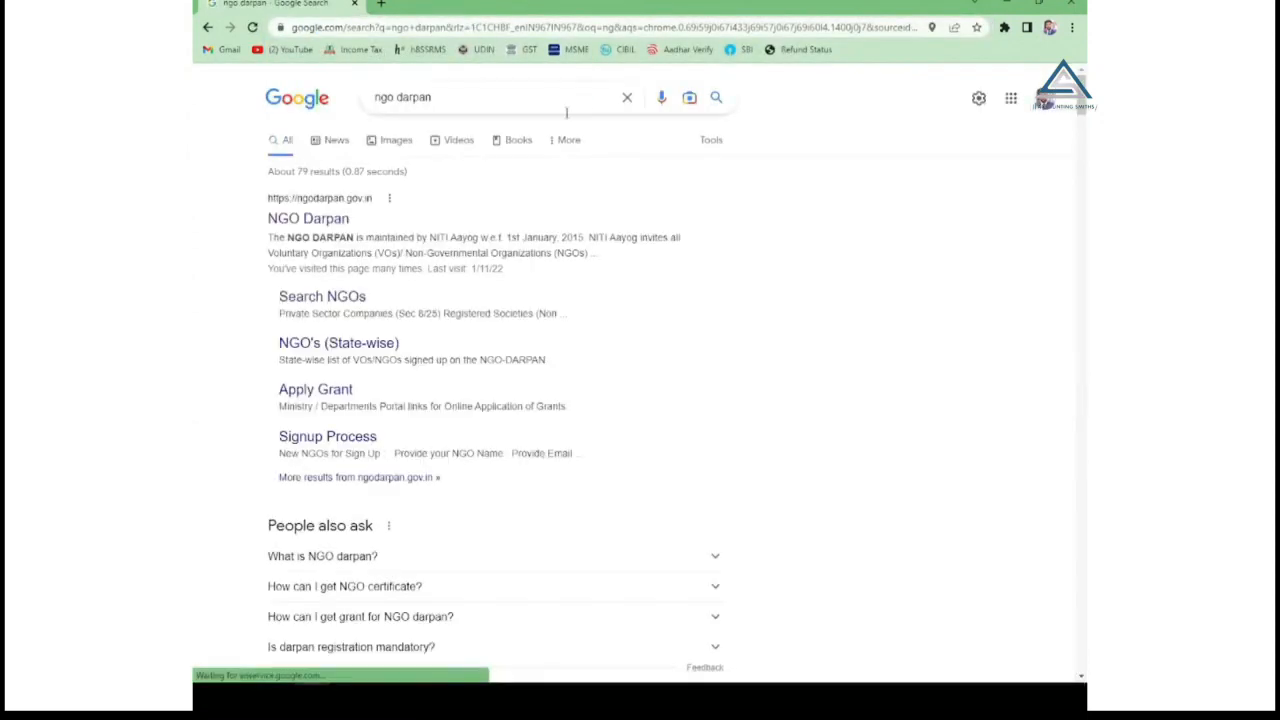
click(308, 220)
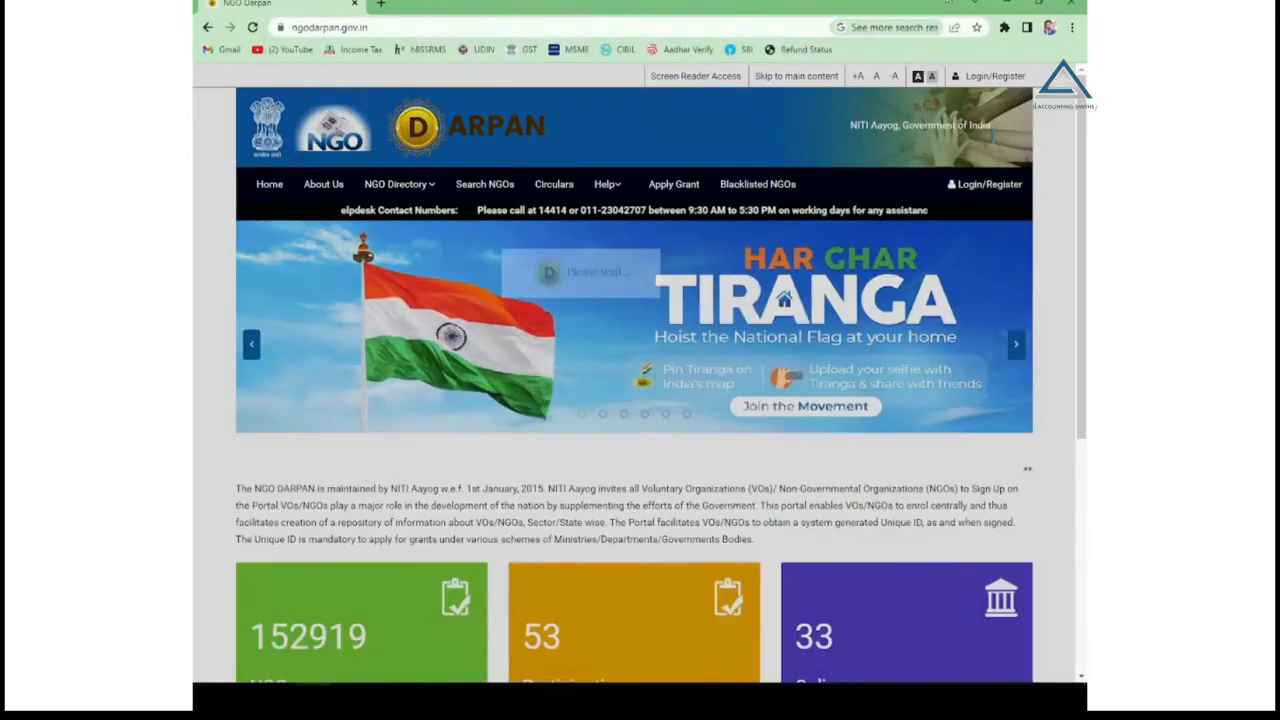
Fill the sign-in form with the saved login ID, account password and security code, then submit it.
click(985, 184)
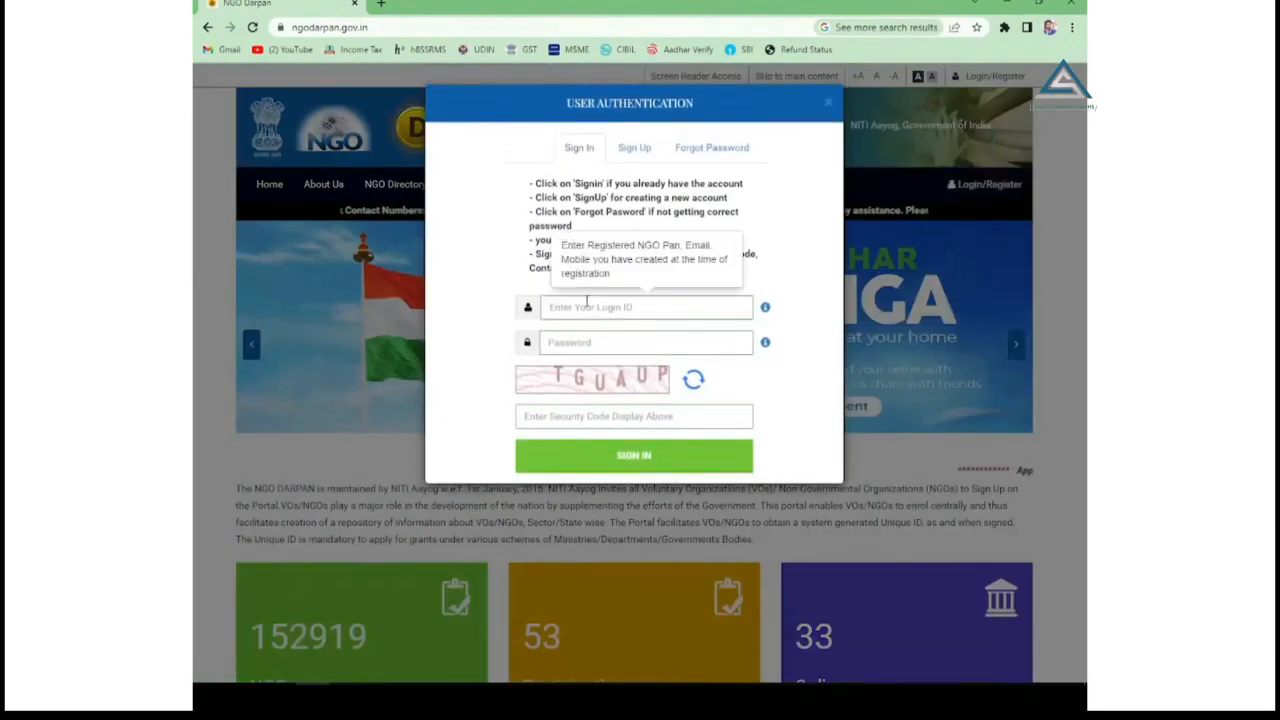
click(589, 342)
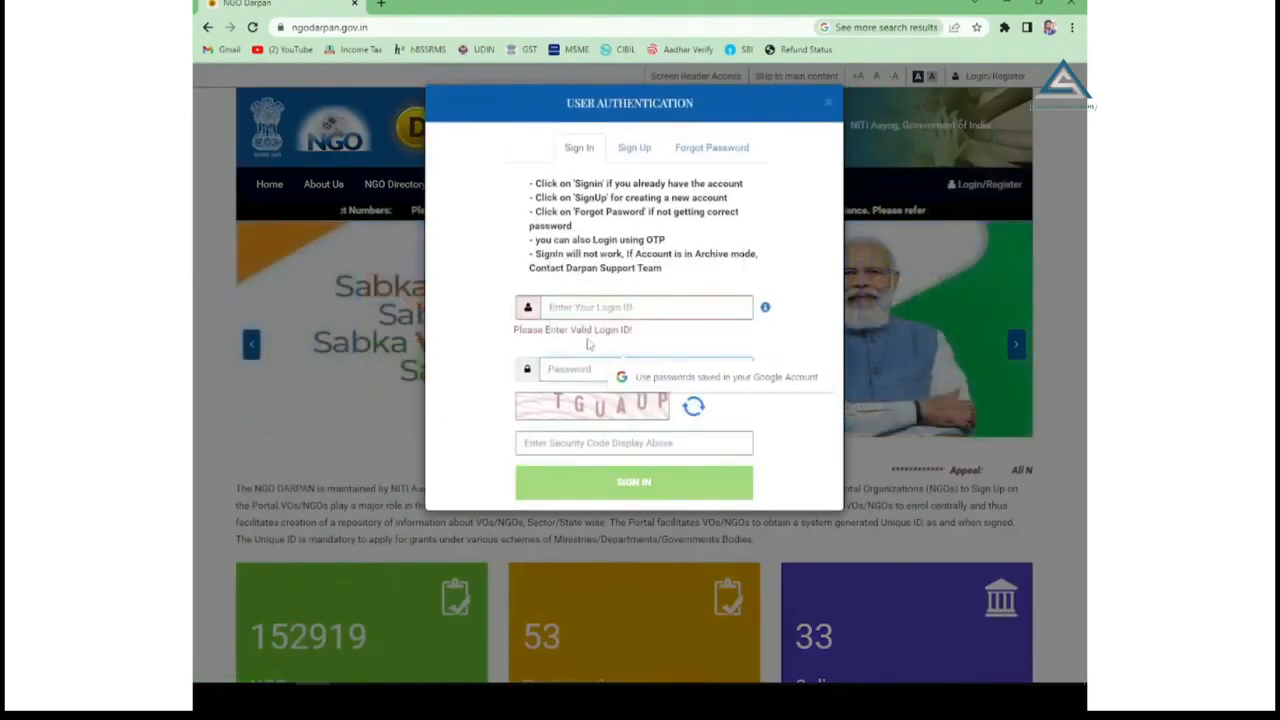
text(•••••)
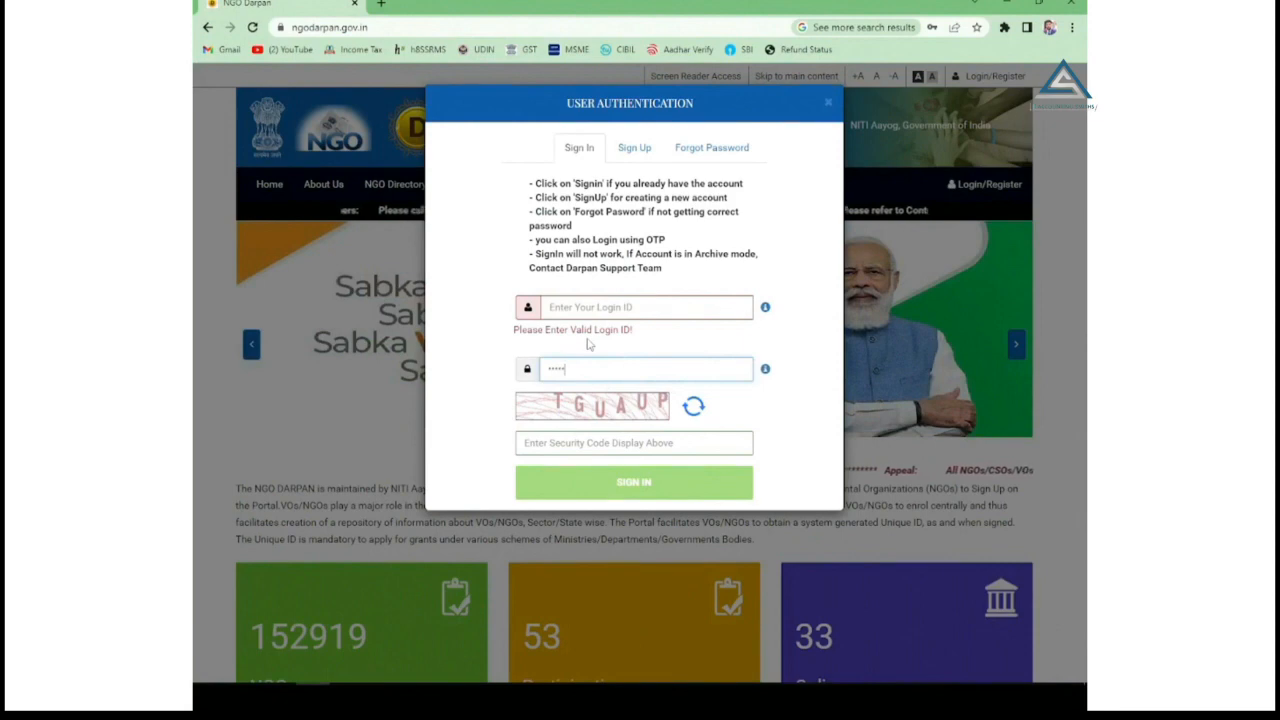
text(•••)
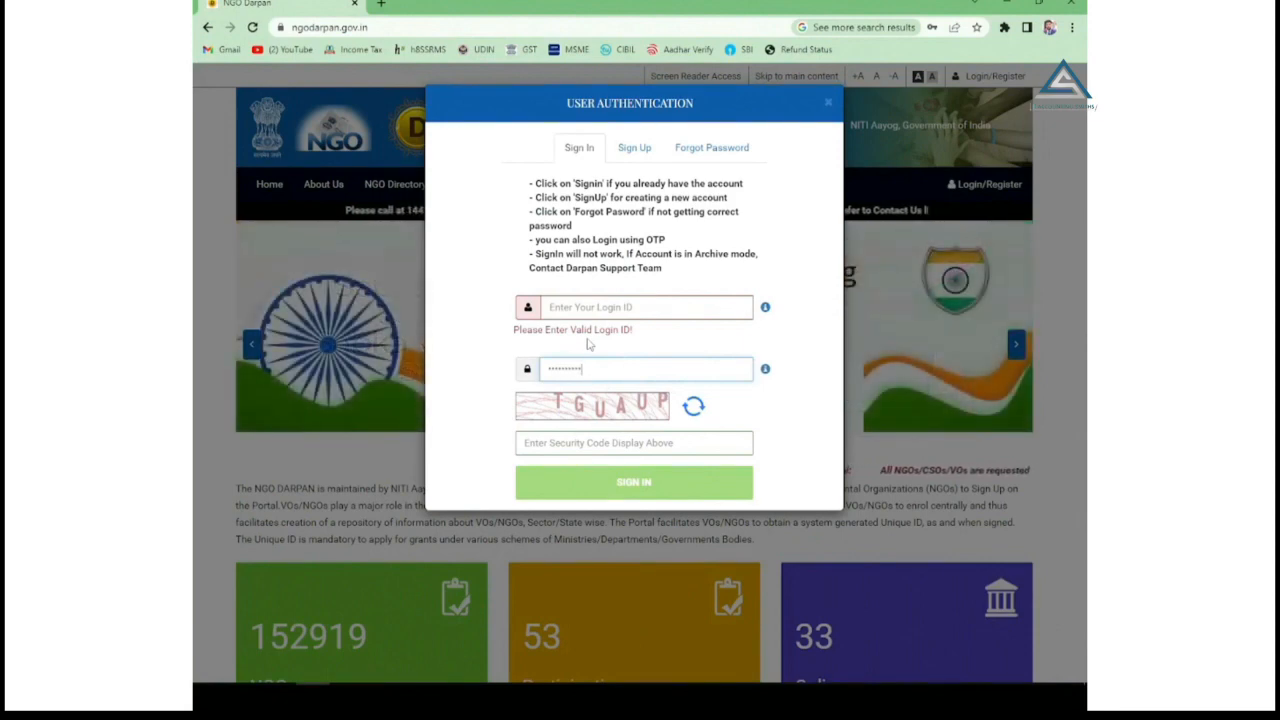
click(597, 442)
text(t)
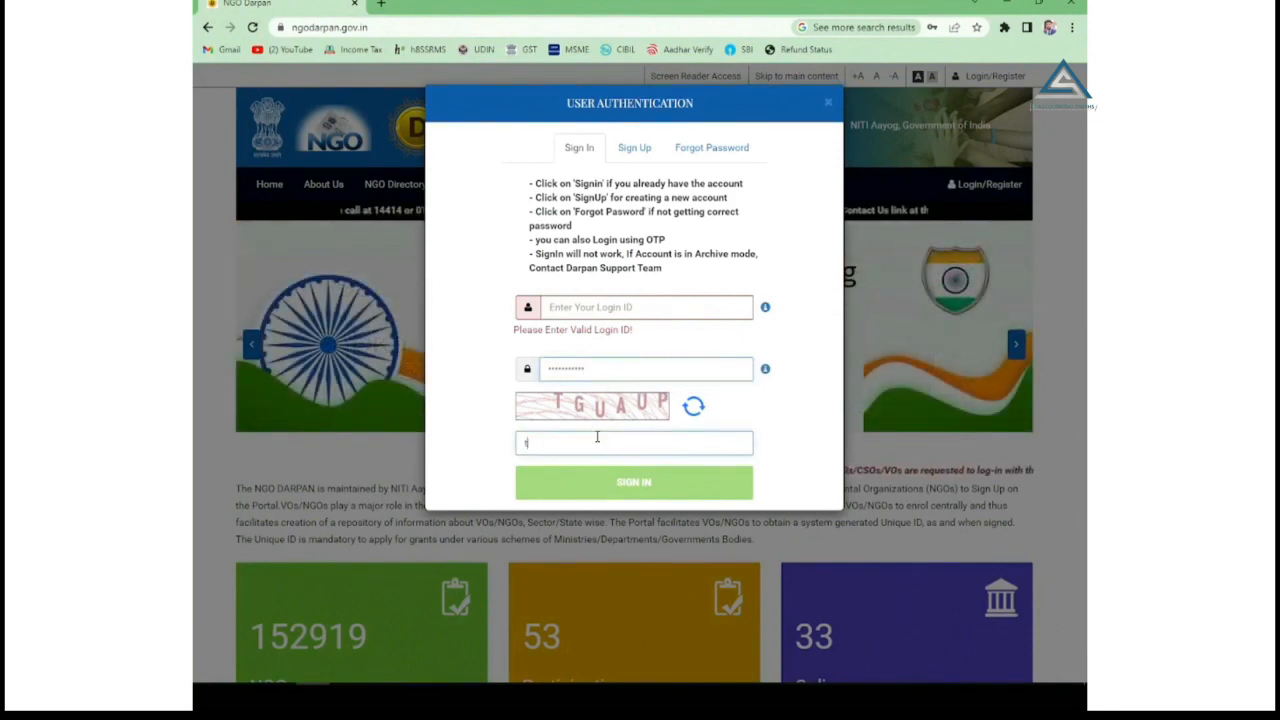
text(guaup)
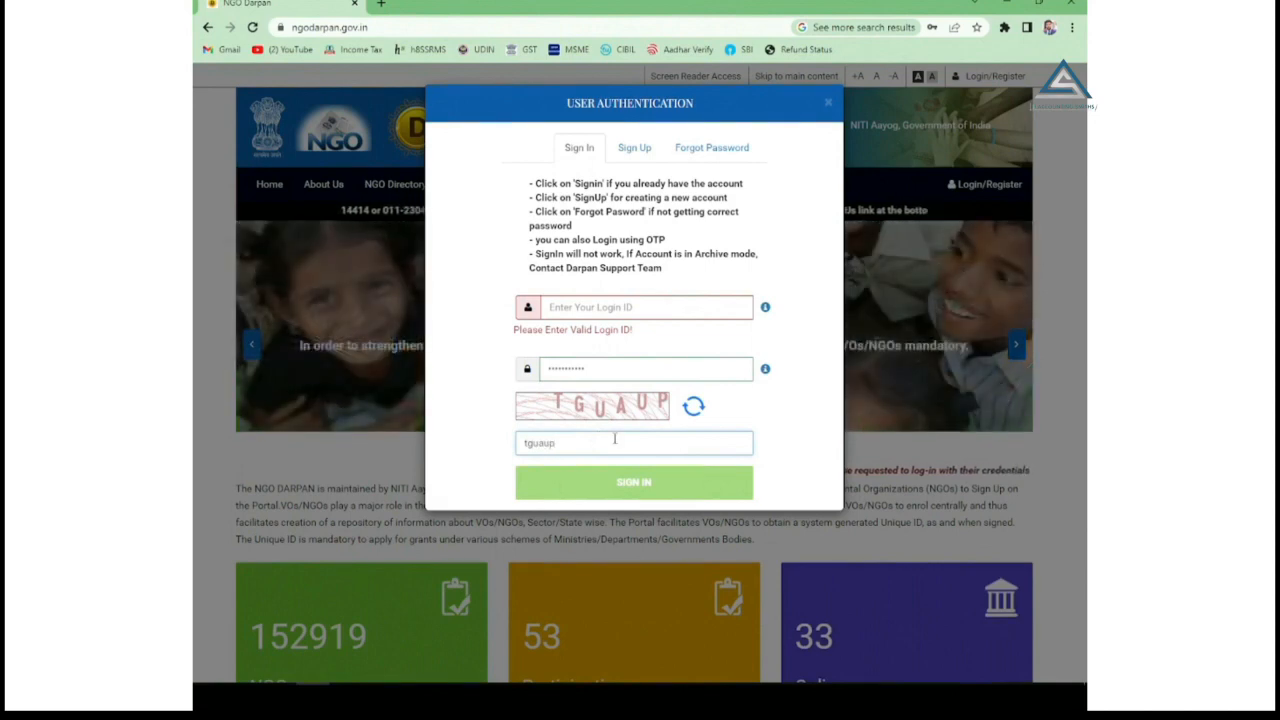
click(627, 307)
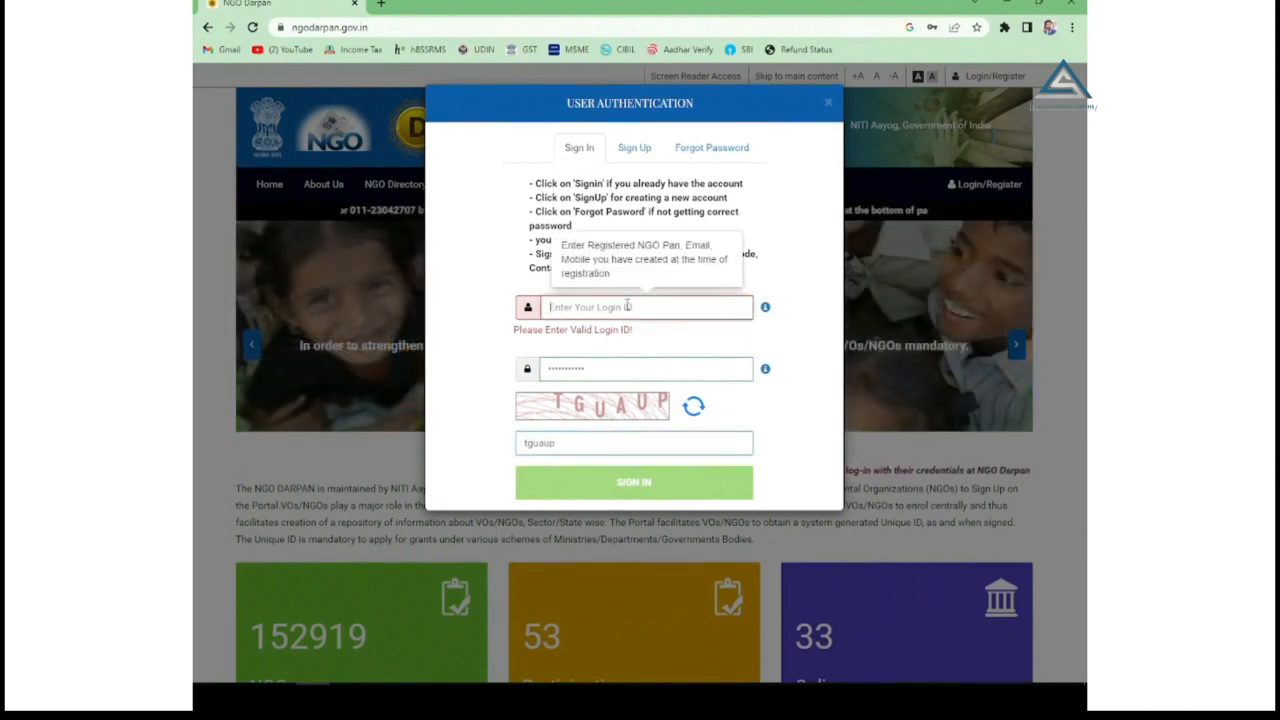
key(ctrl+v)
click(631, 462)
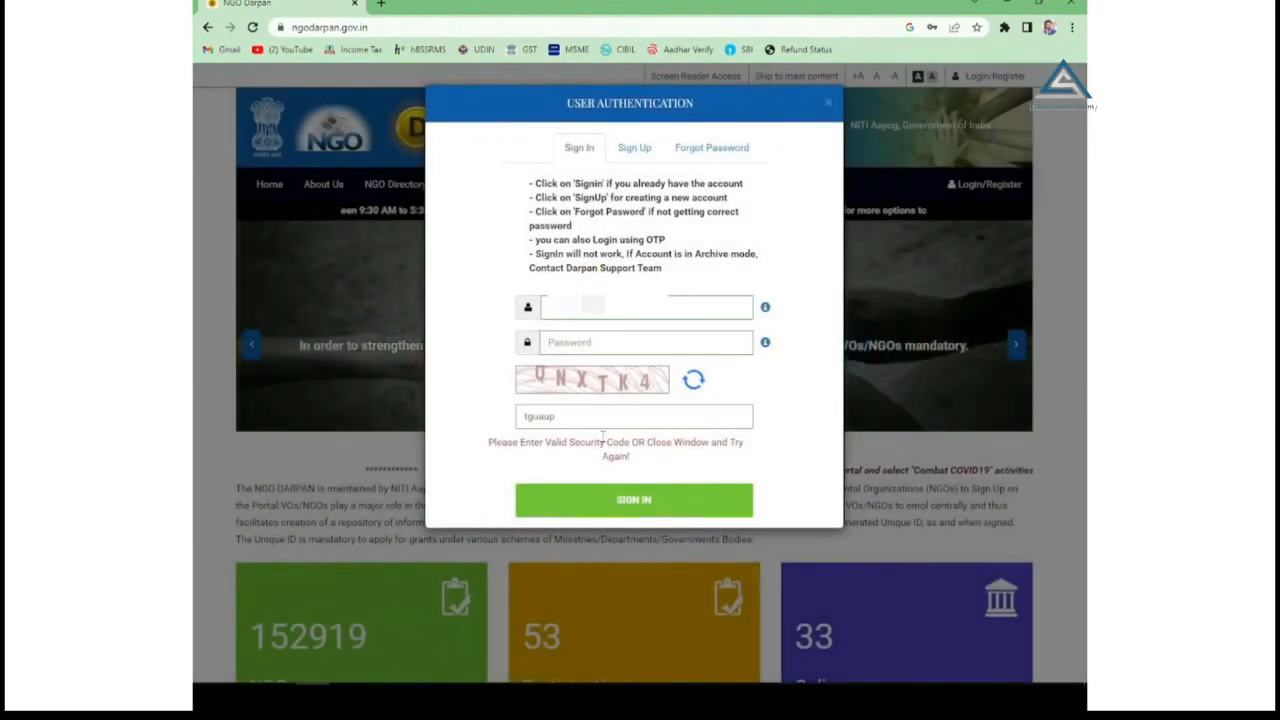
Replace the rejected security code, re-enter the password and sign in to the 100% Registration Progress page.
drag(565, 416, 433, 426)
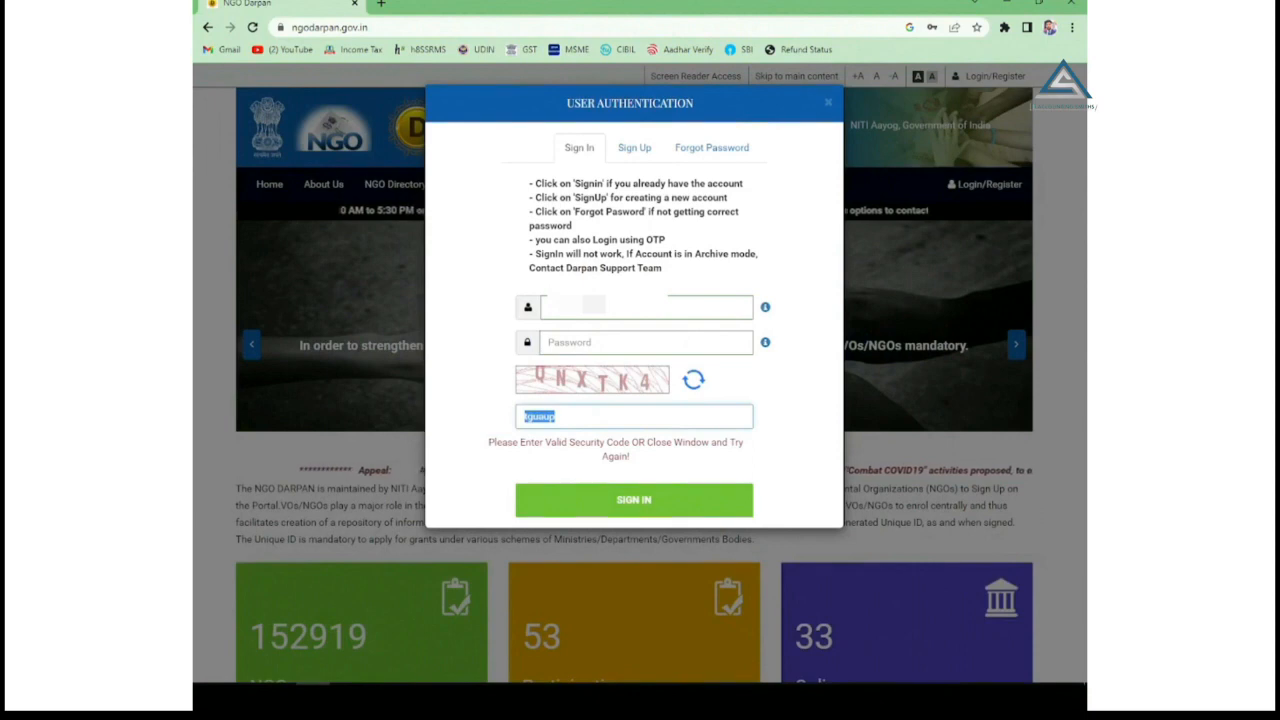
key(BackSpace)
text(QNXTK)
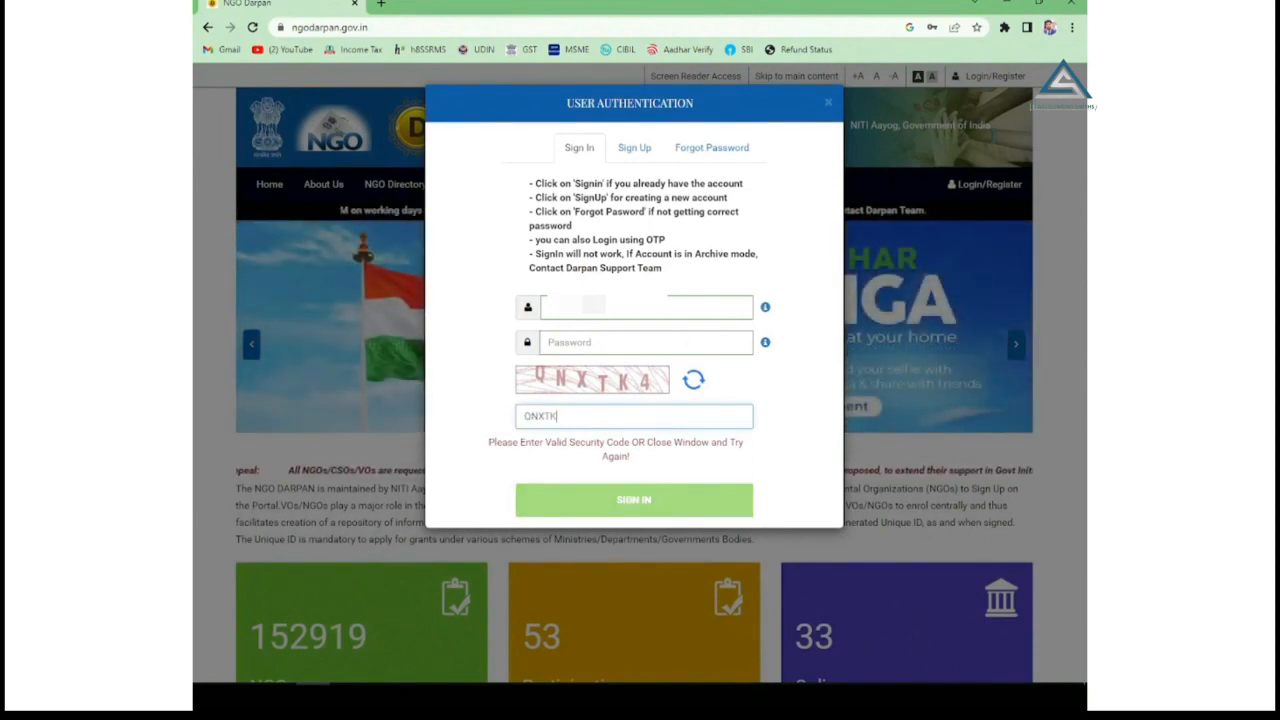
text(4)
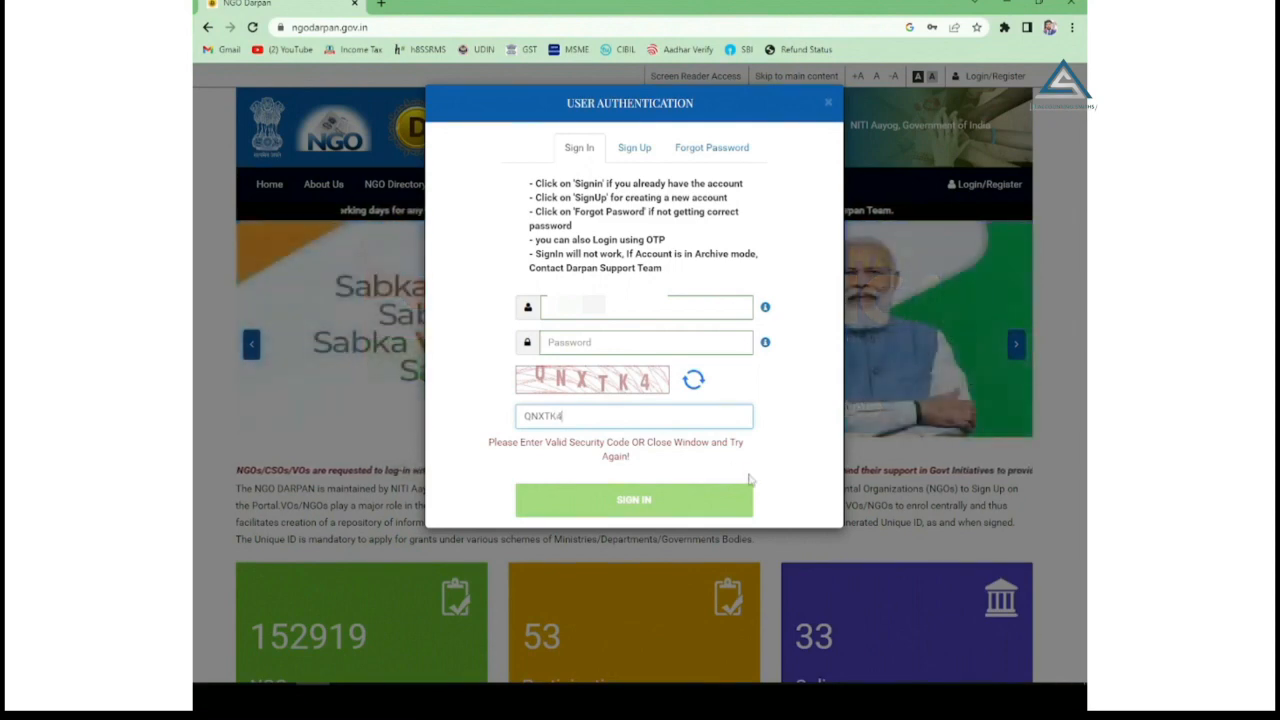
click(648, 342)
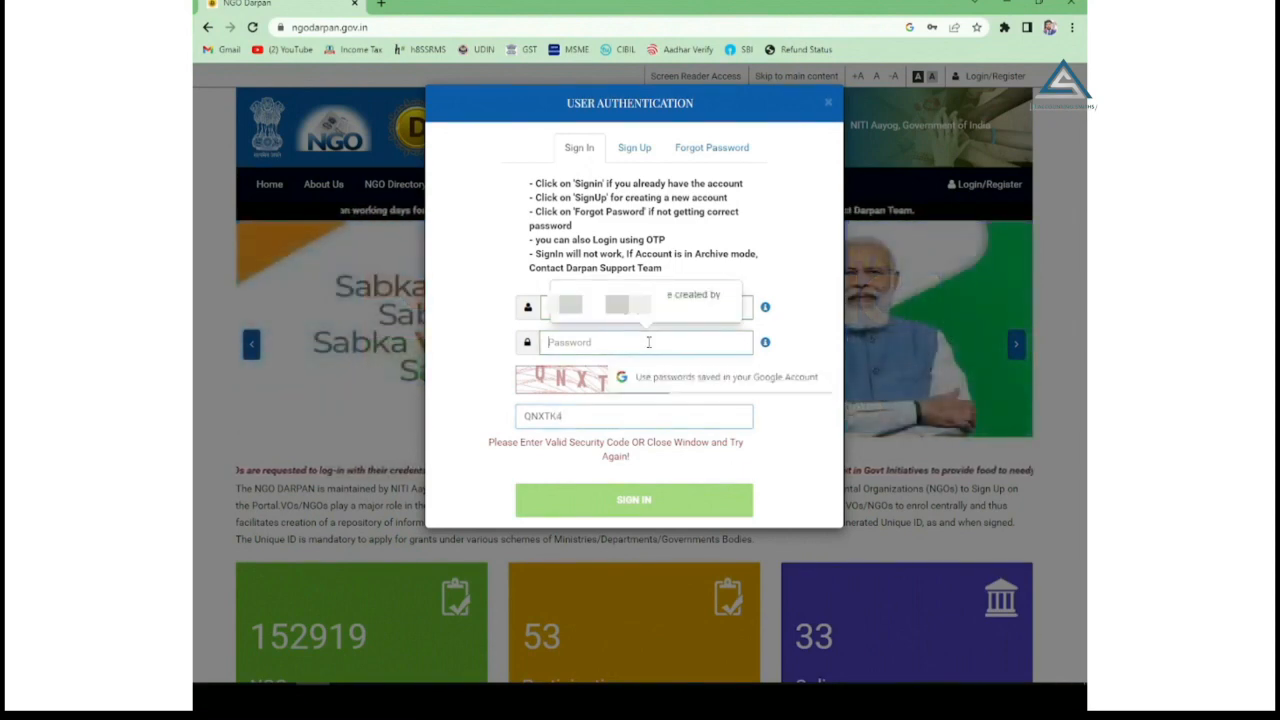
text(********)
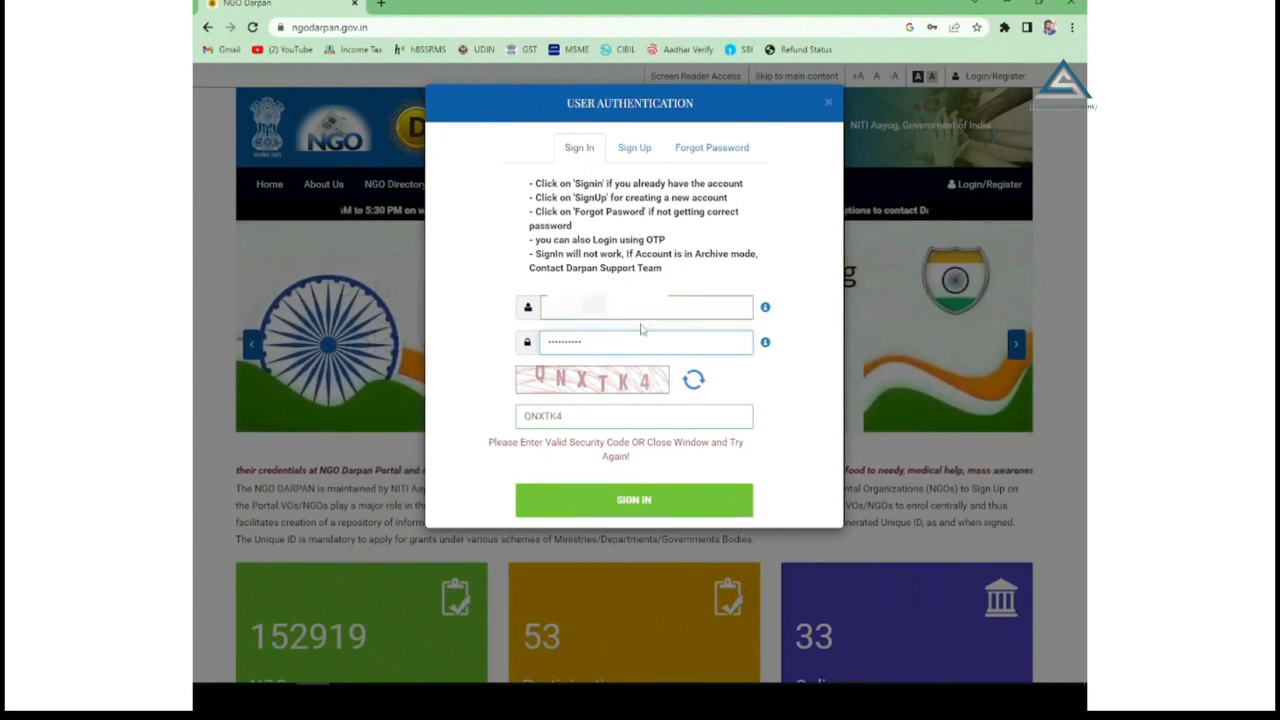
click(640, 502)
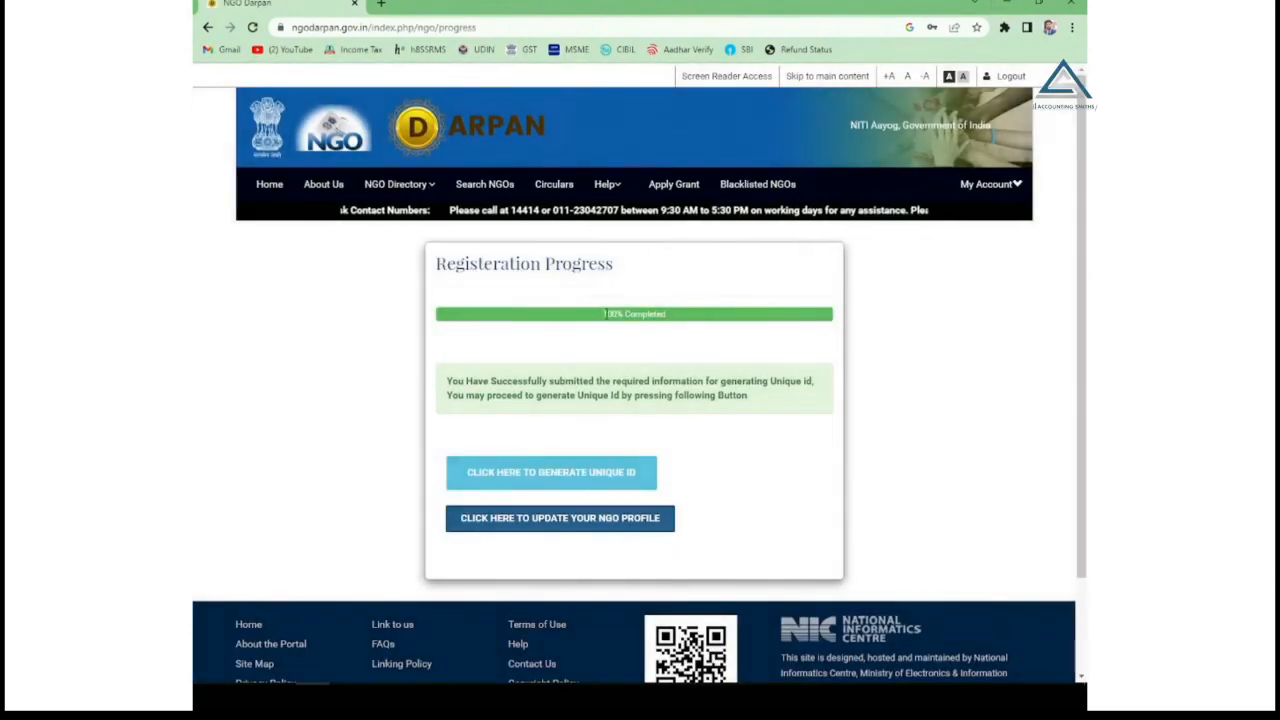
Generate the NGO's Unique ID from the Registration Progress page, then return to the portal home page.
drag(449, 381, 497, 380)
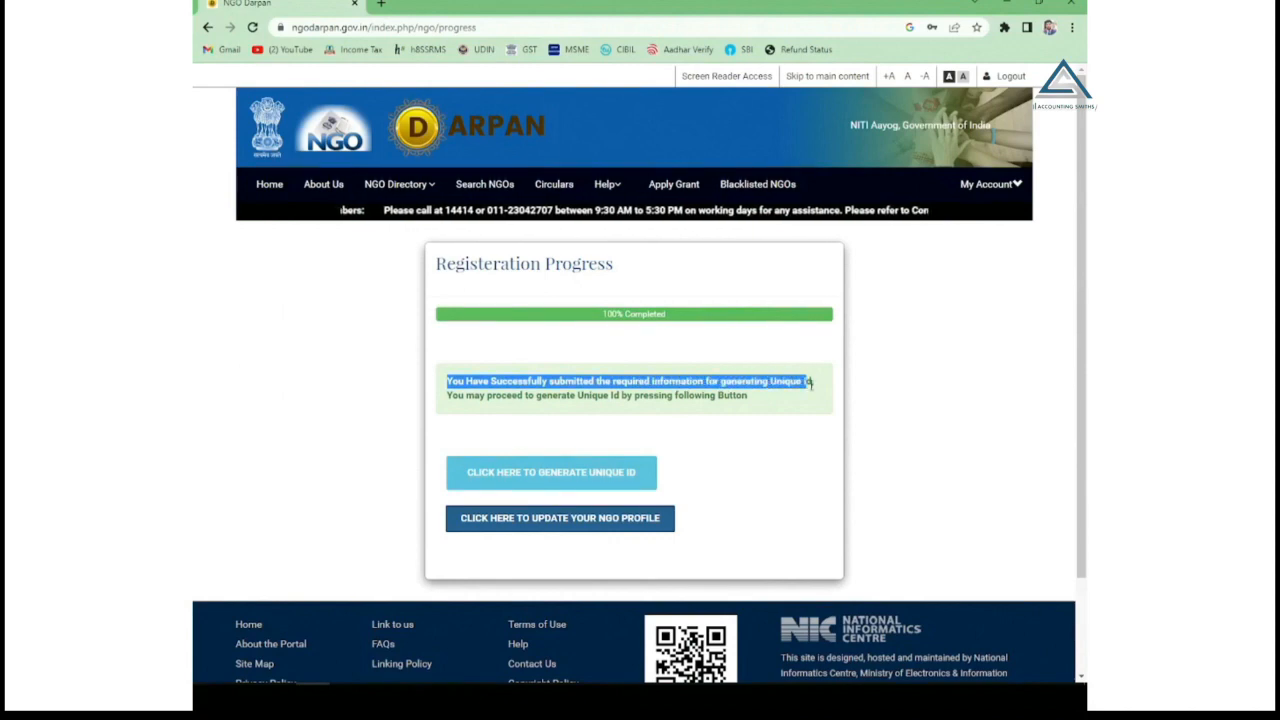
click(448, 395)
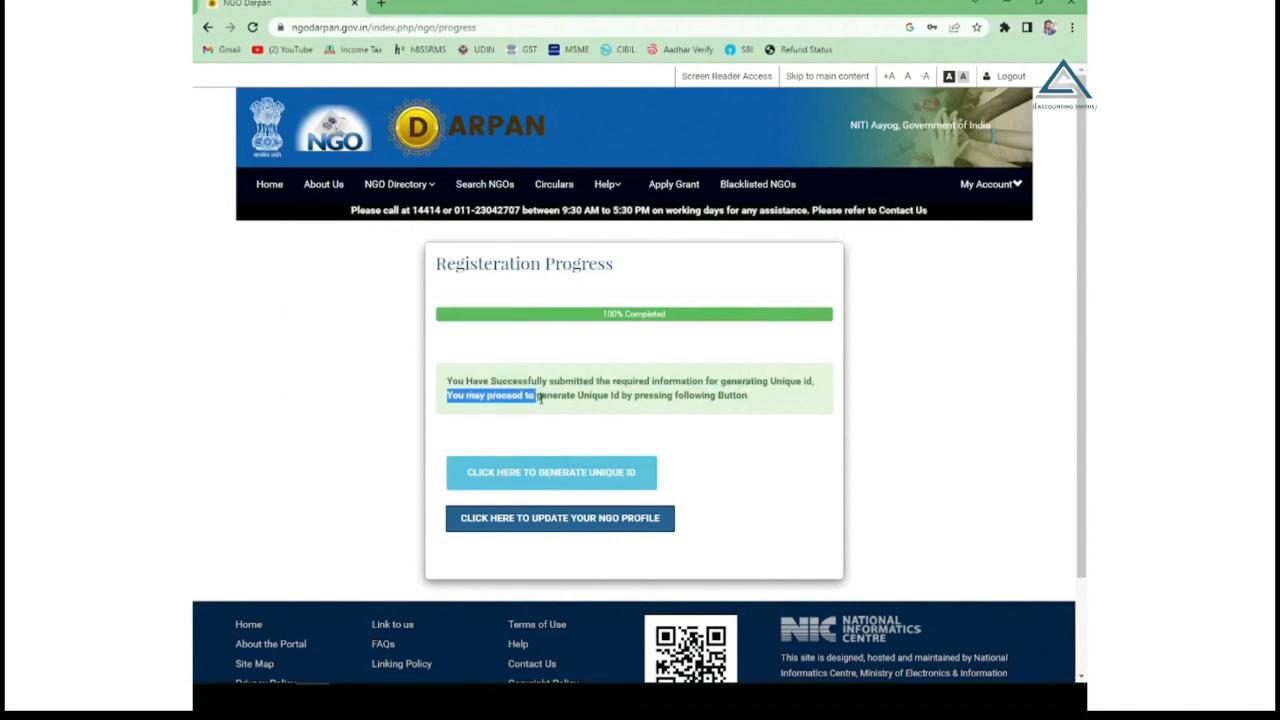
drag(540, 398, 651, 401)
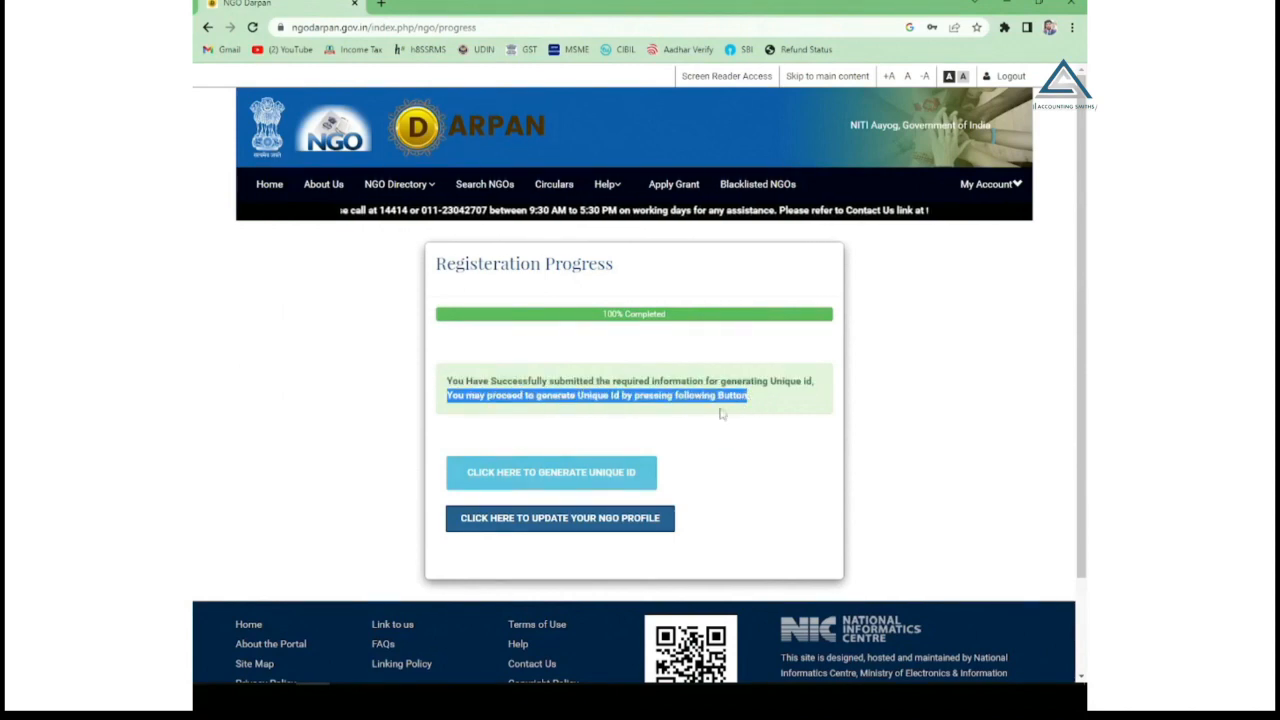
click(566, 476)
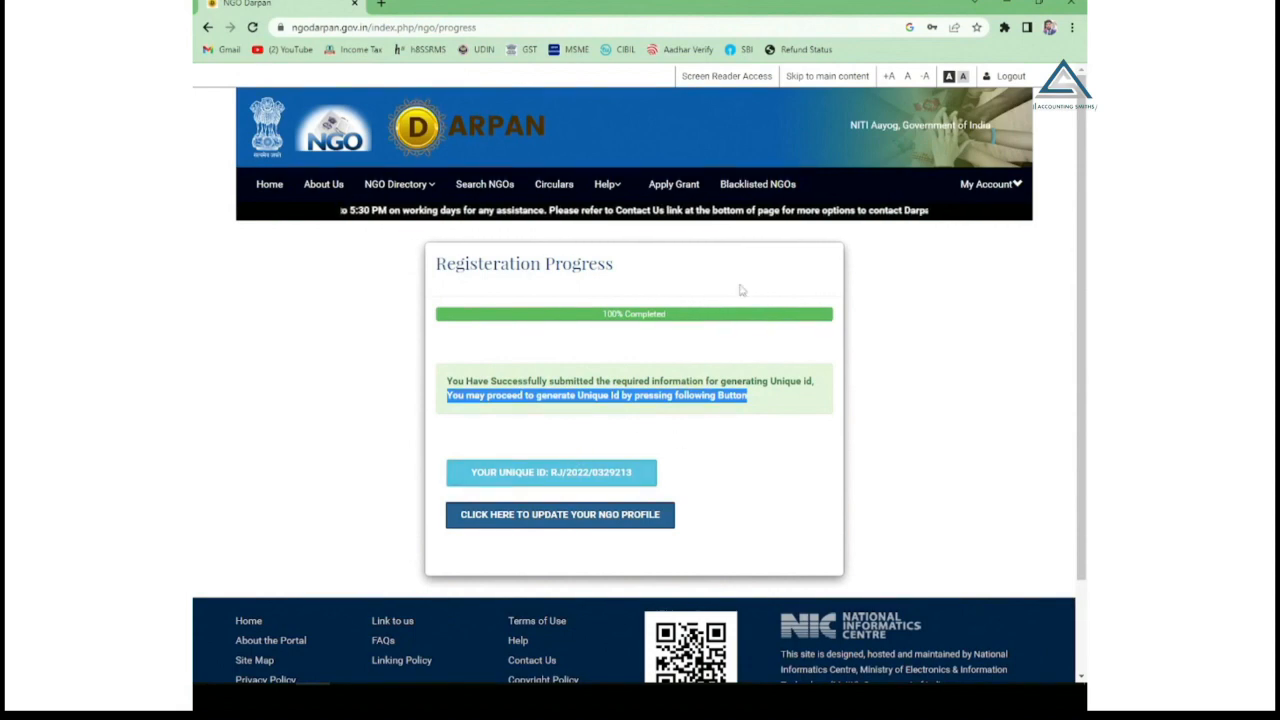
click(271, 185)
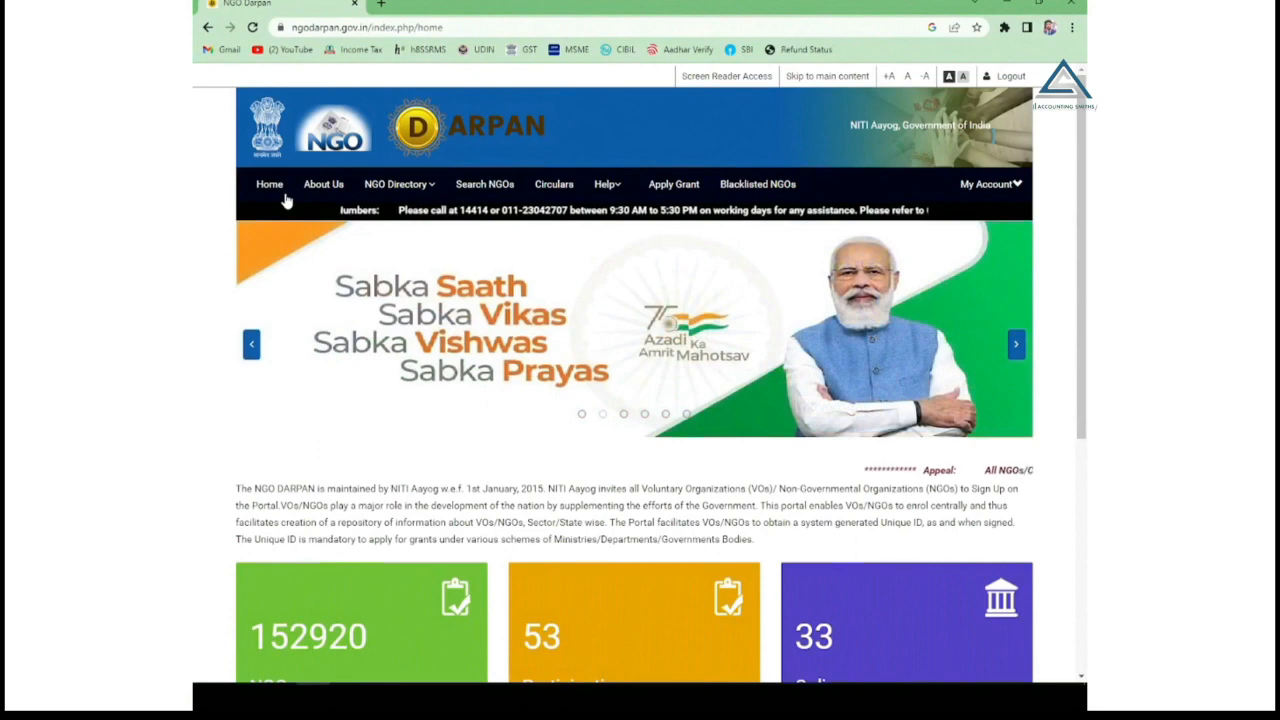
Scroll the home page to review 152920 NGOs enrolled, 53 participating and 33 online departments.
scroll(563, 305, down, 3)
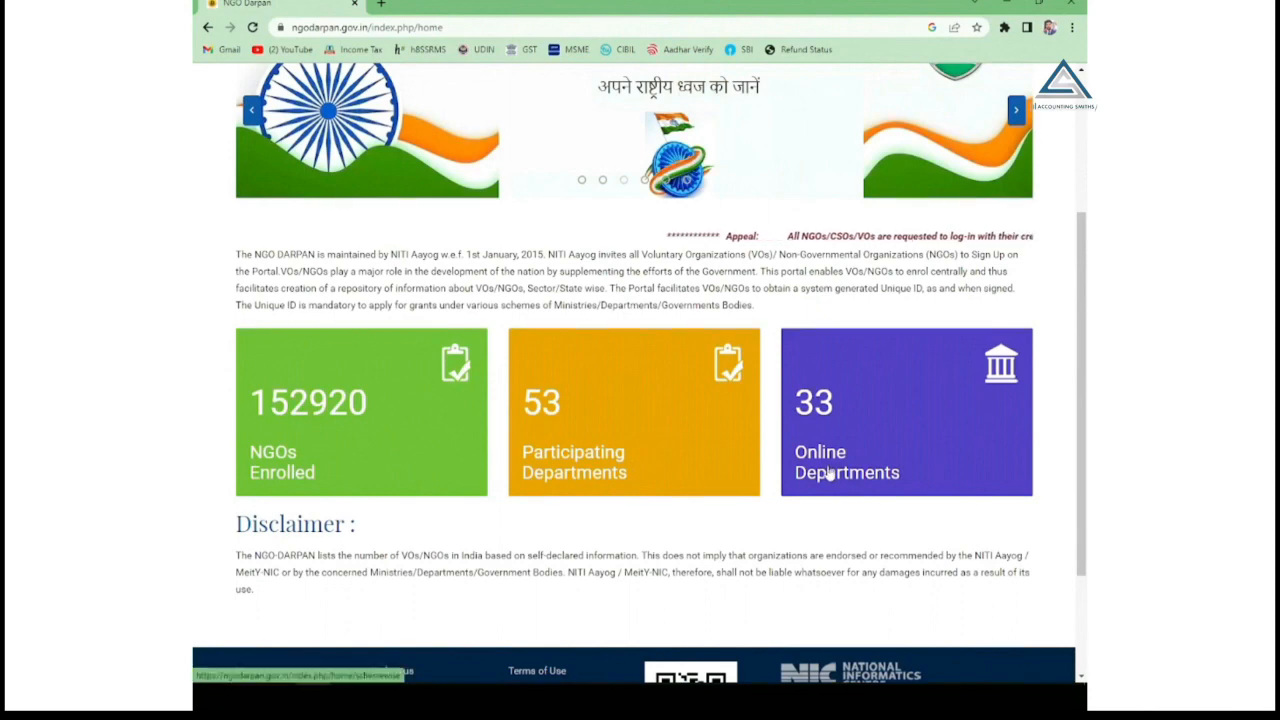
scroll(668, 470, up, 3)
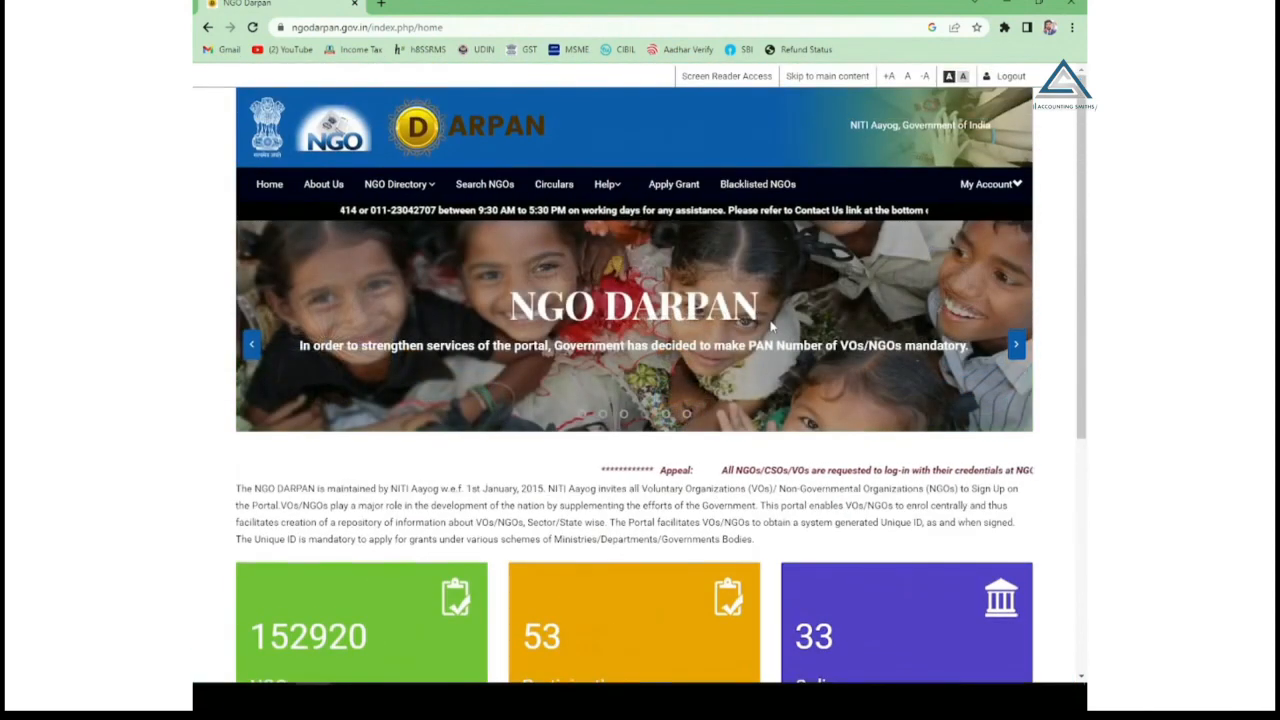